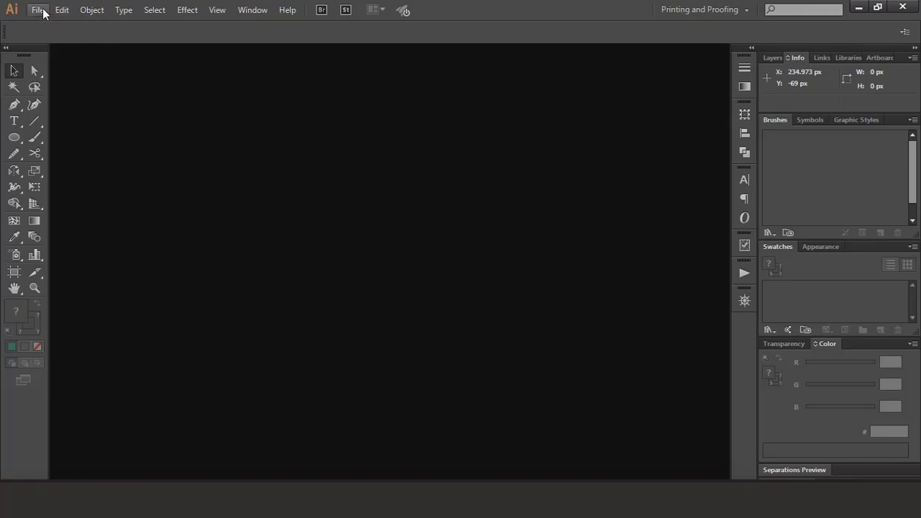
# Create a new blank Illustrator document
pyautogui.click(38, 9)
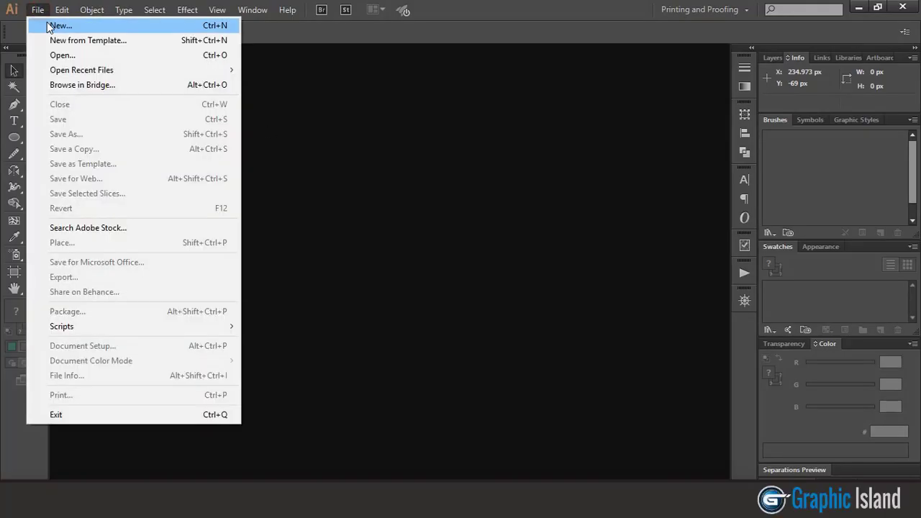
pyautogui.click(48, 26)
pyautogui.click(524, 370)
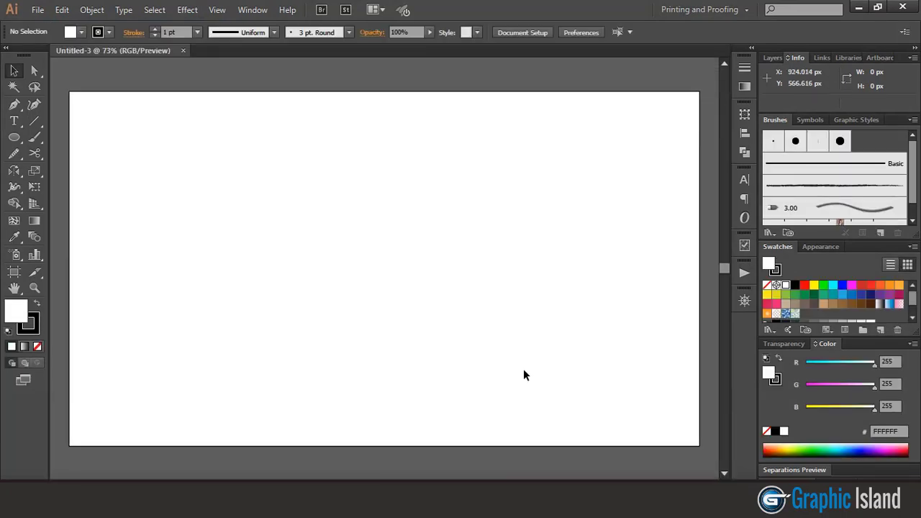
# Type 'GAF' on the artboard and scale it up to about 460 pt across
pyautogui.click(13, 121)
pyautogui.click(245, 190)
pyautogui.write('GAF')
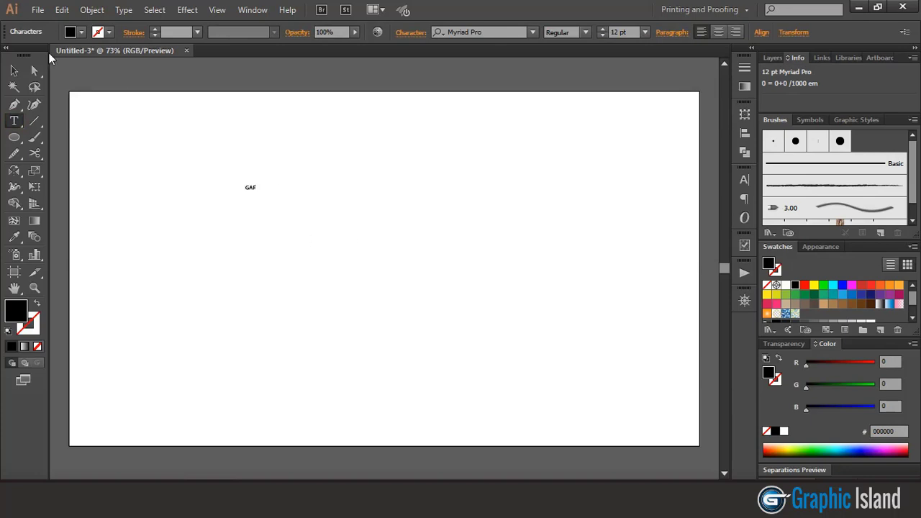
pyautogui.click(13, 69)
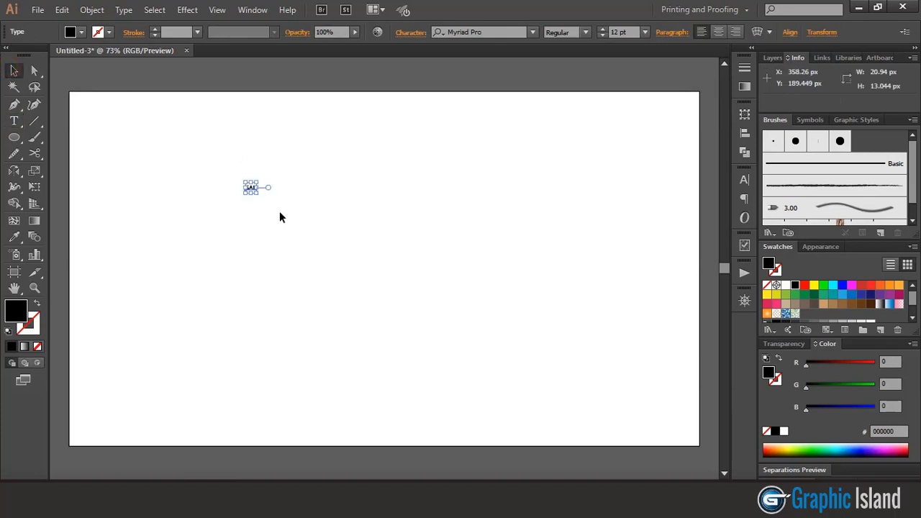
pyautogui.moveTo(259, 193); pyautogui.dragTo(385, 269)
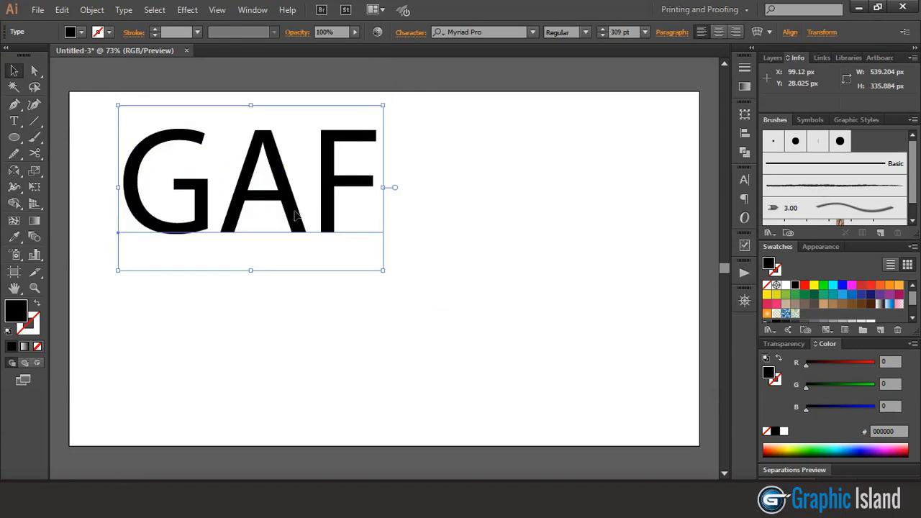
pyautogui.moveTo(295, 213); pyautogui.dragTo(369, 265)
pyautogui.moveTo(456, 321); pyautogui.dragTo(582, 416)
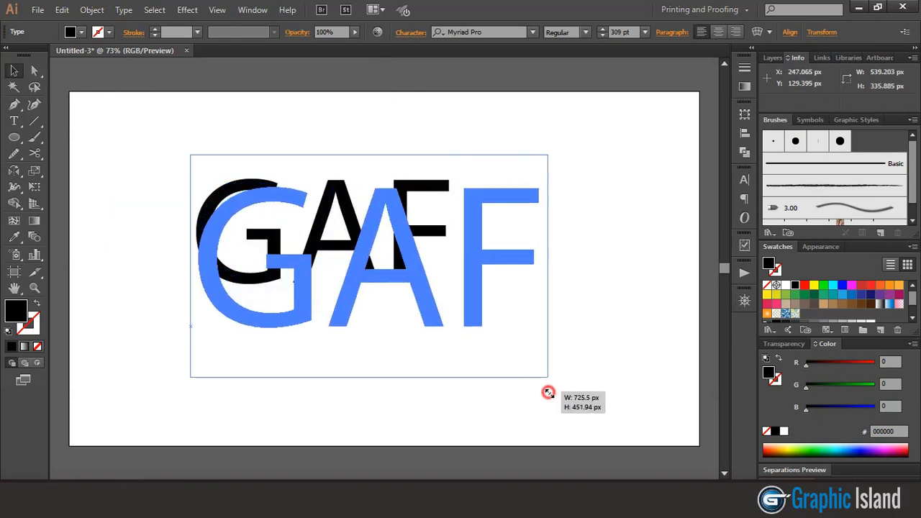
# Set the GAF text's font to SansSerifBldFLF-Italic
pyautogui.click(480, 31)
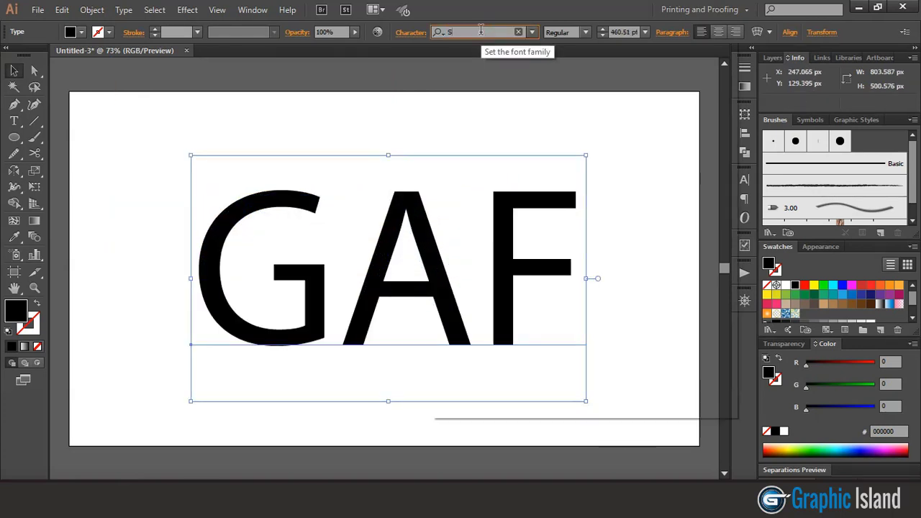
pyautogui.write('SAQN')
pyautogui.press('BackSpace')
pyautogui.press('BackSpace')
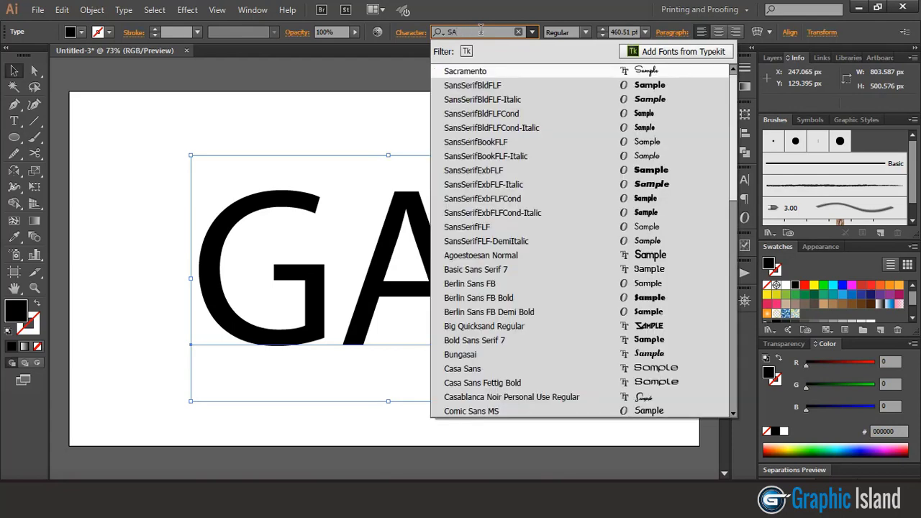
pyautogui.click(554, 100)
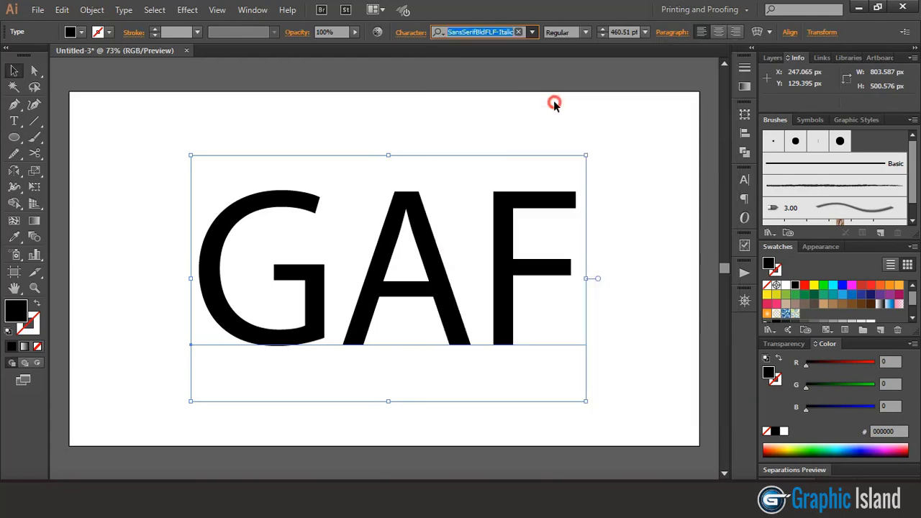
# Expand the GAF text into outlines and ungroup the letters
pyautogui.click(92, 9)
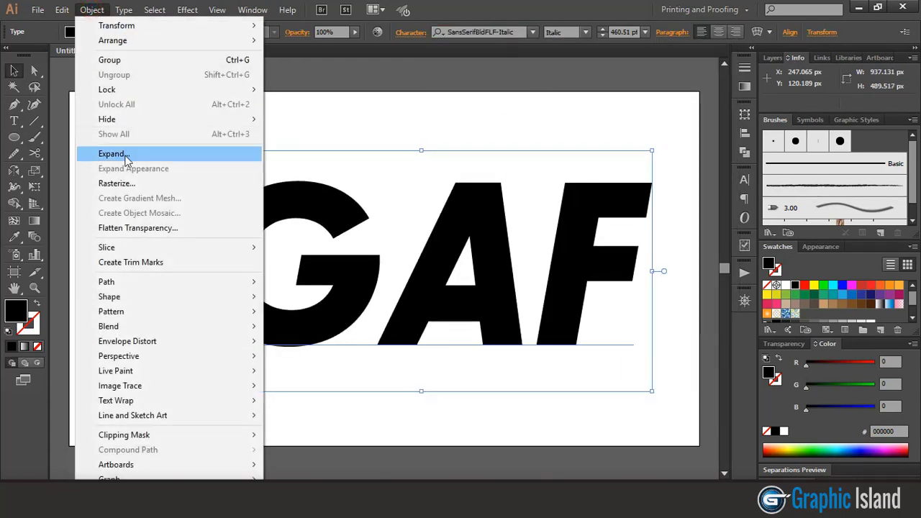
pyautogui.click(131, 155)
pyautogui.click(424, 327)
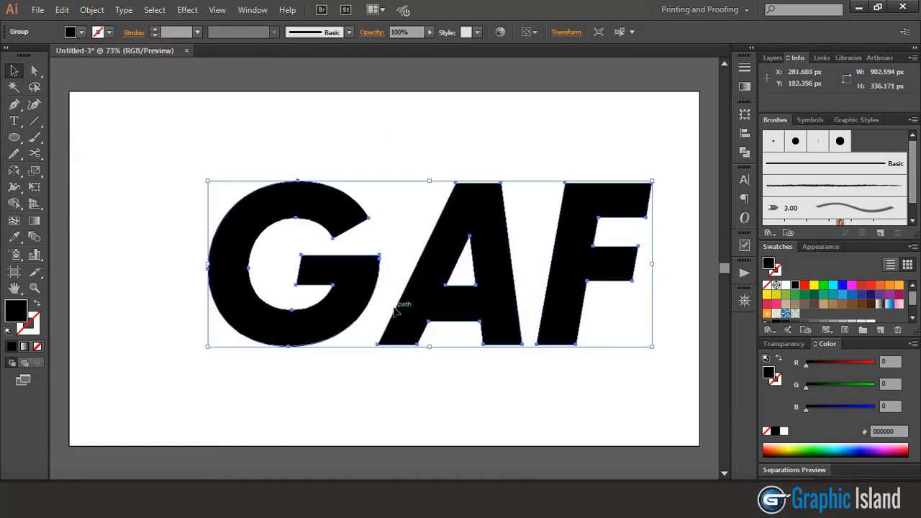
pyautogui.click(92, 10)
pyautogui.click(108, 75)
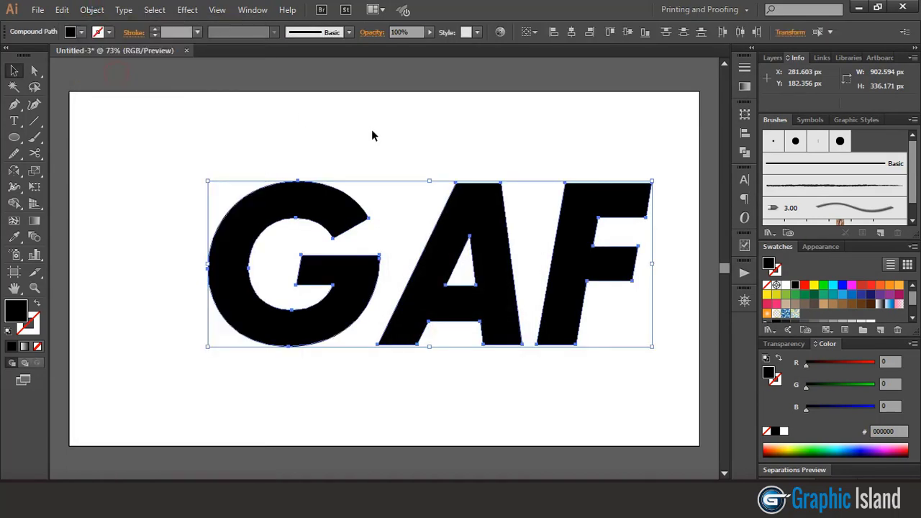
pyautogui.click(455, 144)
# Nudge the A and F left so all three letters overlap tightly
pyautogui.click(441, 241)
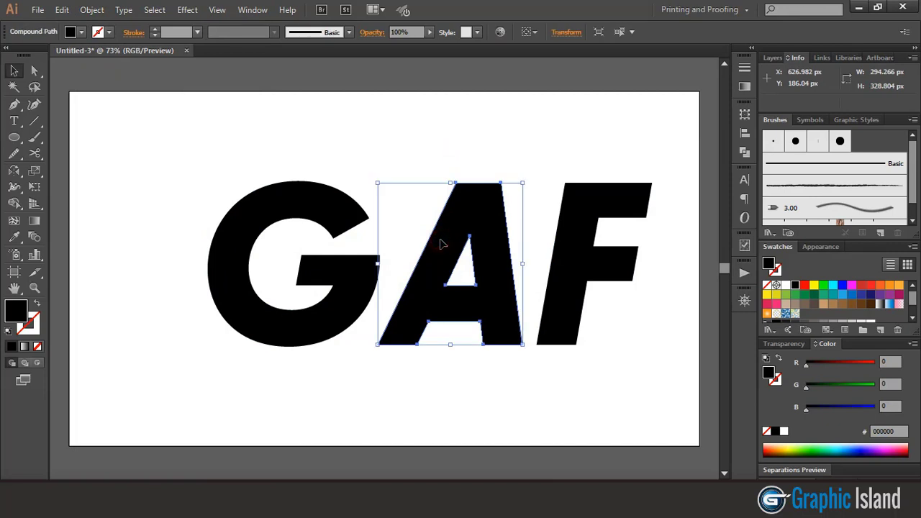
pyautogui.hotkey('shift', 'Left')
pyautogui.hotkey('shift', 'Left')
pyautogui.hotkey('shift', 'Left')
pyautogui.hotkey('shift', 'Left')
pyautogui.hotkey('shift', 'Left')
pyautogui.hotkey('shift', 'Left')
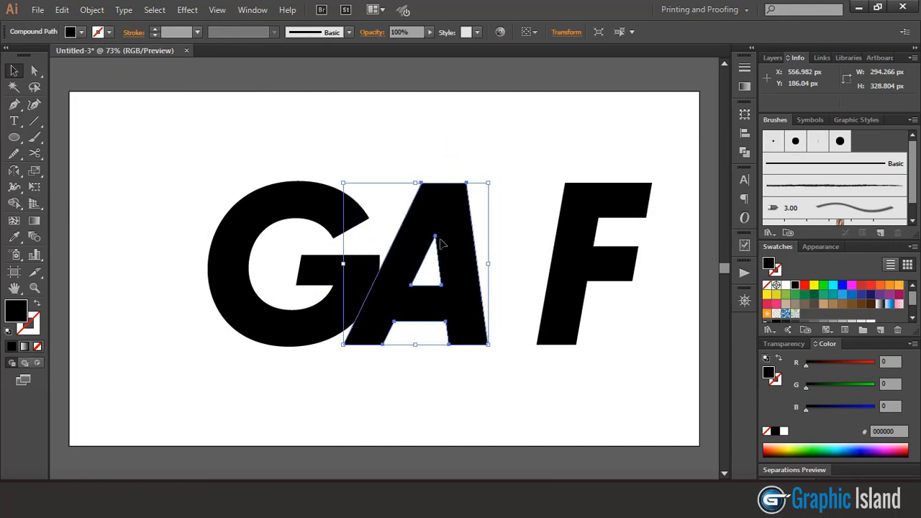
pyautogui.press('Right')
pyautogui.press('Right')
pyautogui.press('Right')
pyautogui.click(514, 218)
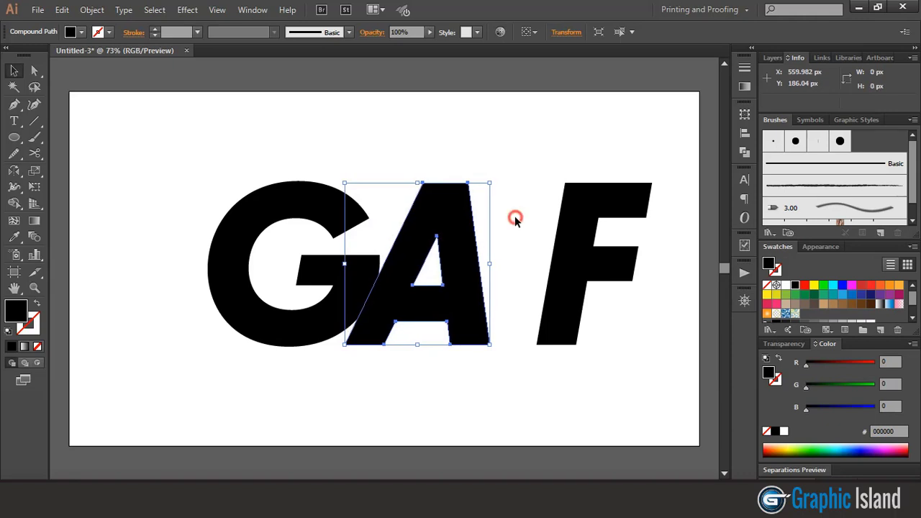
pyautogui.click(563, 263)
pyautogui.hotkey('shift', 'Left')
pyautogui.hotkey('shift', 'Left')
pyautogui.hotkey('shift', 'Left')
pyautogui.hotkey('shift', 'Left')
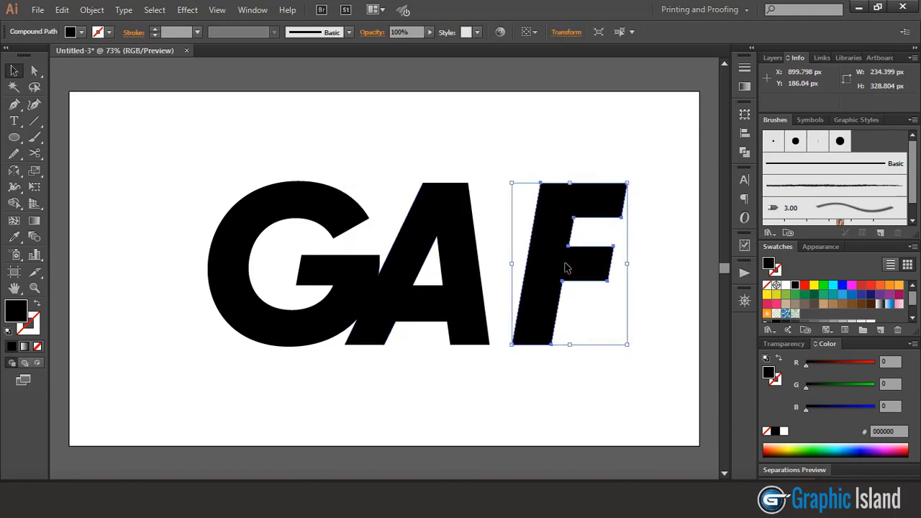
pyautogui.hotkey('shift', 'Left')
pyautogui.hotkey('shift', 'Left')
pyautogui.hotkey('shift', 'Left')
pyautogui.hotkey('shift', 'Left')
pyautogui.hotkey('shift', 'Left')
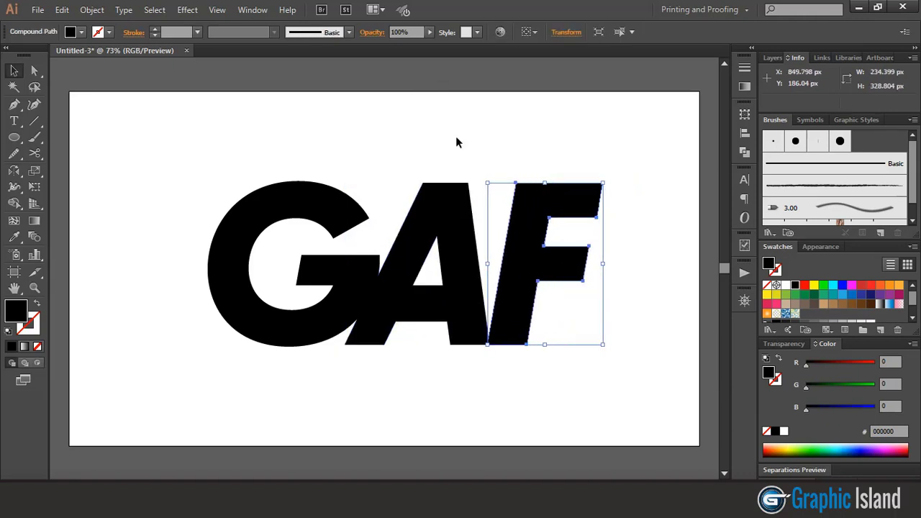
pyautogui.click(456, 142)
# Pen a filler sliver shape bridging the gap between the A and F
pyautogui.press('p')
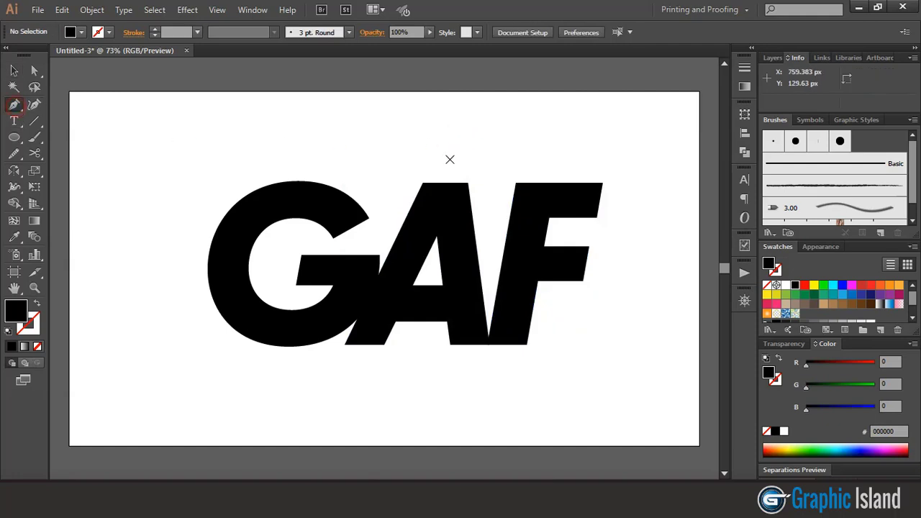
pyautogui.click(461, 183)
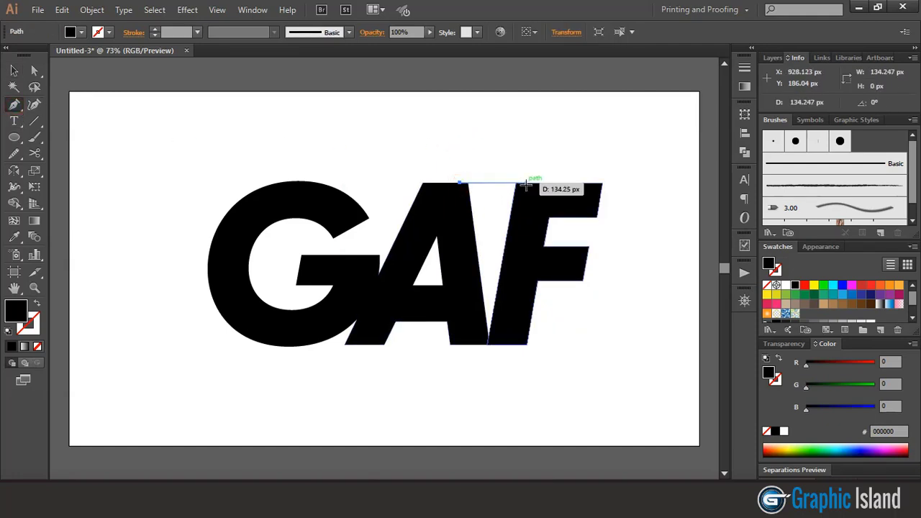
pyautogui.moveTo(525, 184); pyautogui.dragTo(509, 327)
pyautogui.click(496, 342)
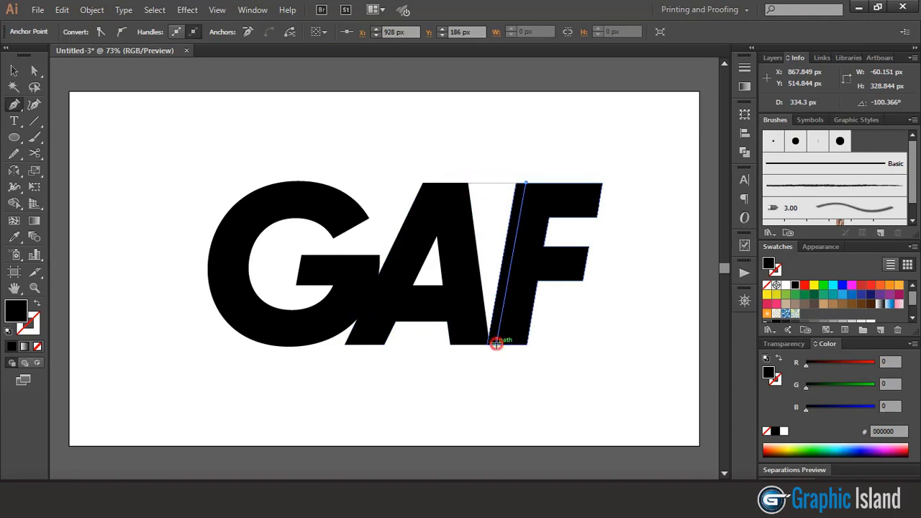
pyautogui.click(479, 343)
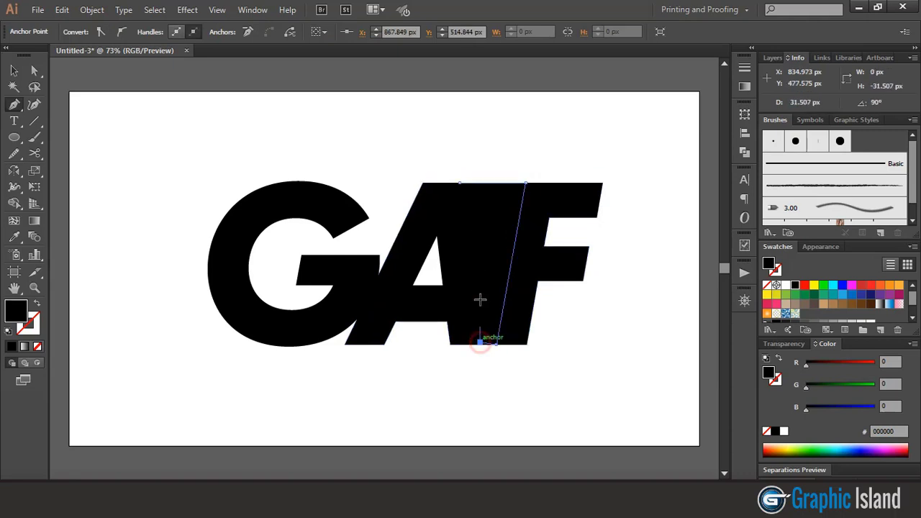
pyautogui.click(460, 184)
pyautogui.press('v')
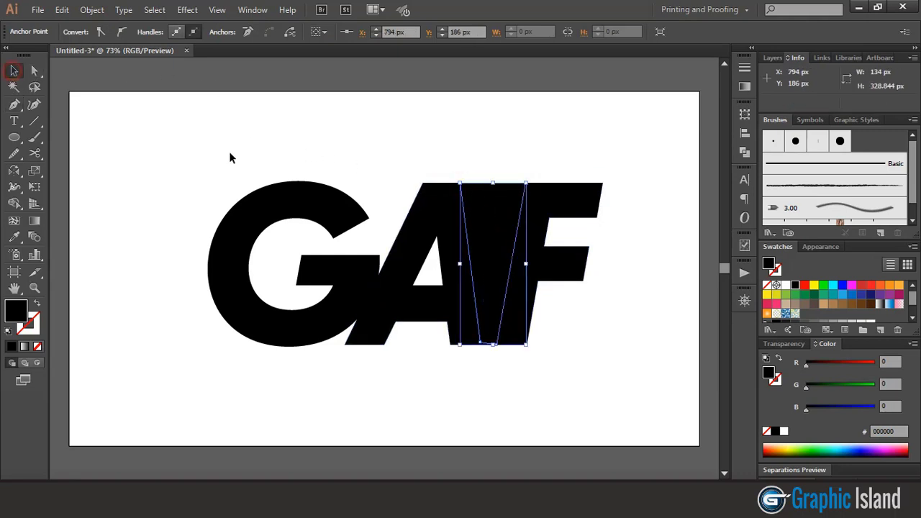
pyautogui.click(229, 151)
# Merge the A, F and filler sliver with Pathfinder Unite
pyautogui.moveTo(437, 149); pyautogui.dragTo(533, 262)
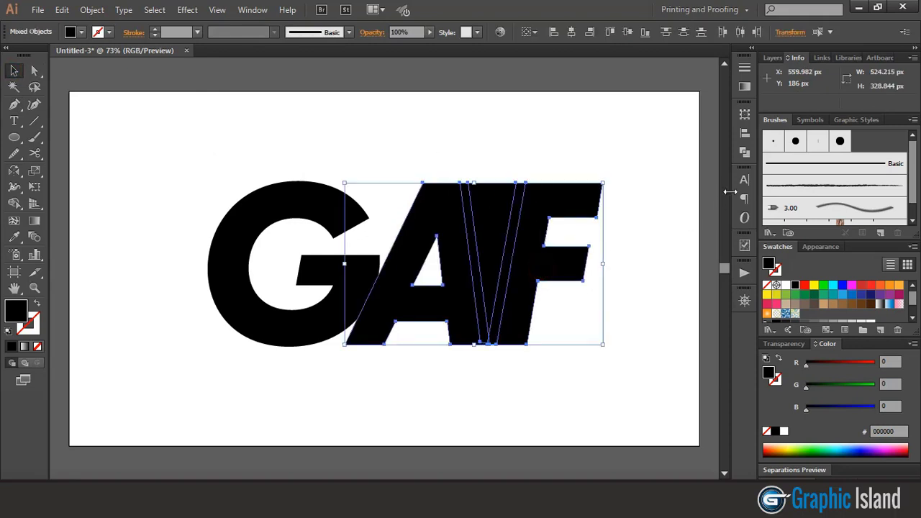
pyautogui.click(744, 153)
pyautogui.click(590, 136)
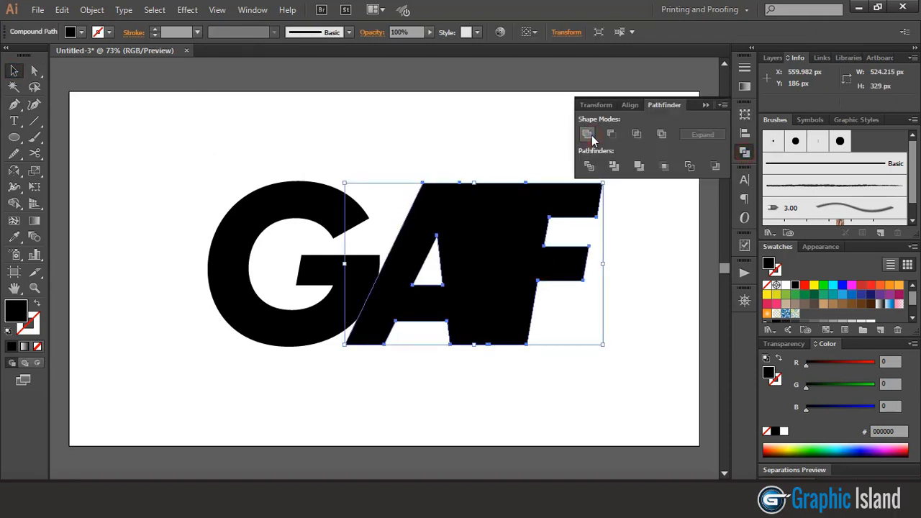
pyautogui.click(698, 103)
pyautogui.click(402, 159)
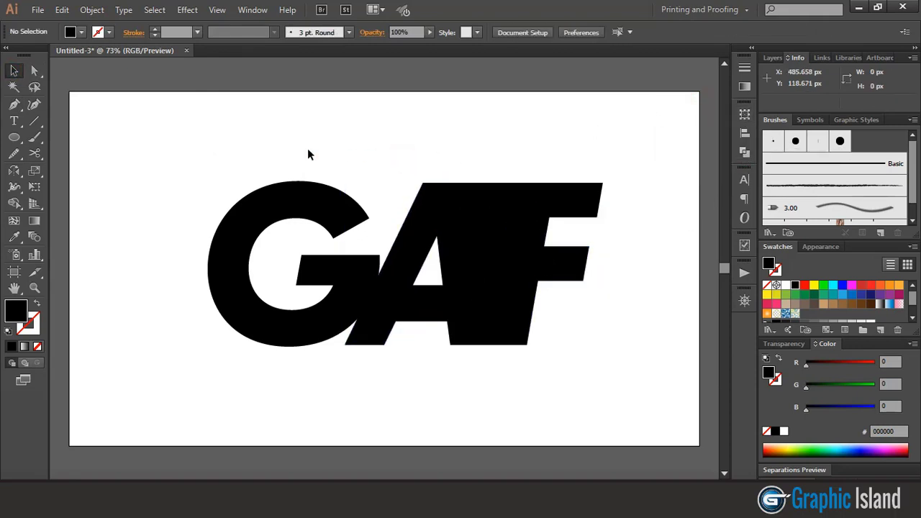
# Unite the G with the rest into one solid GAF shape
pyautogui.moveTo(307, 149); pyautogui.dragTo(500, 343)
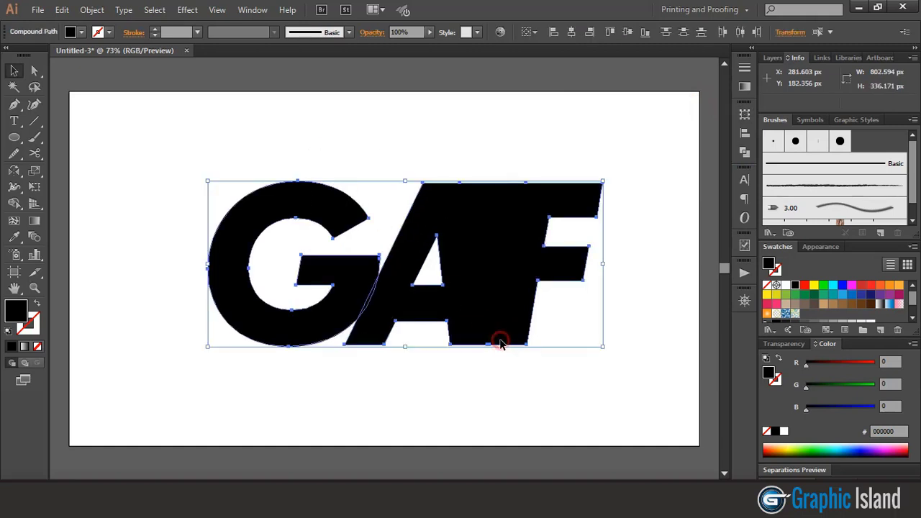
pyautogui.click(744, 153)
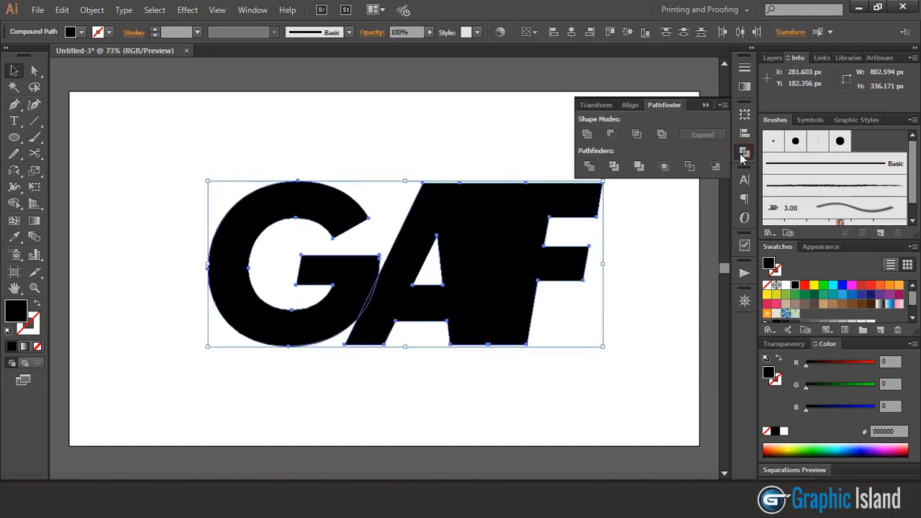
pyautogui.click(588, 134)
pyautogui.click(703, 105)
pyautogui.click(499, 111)
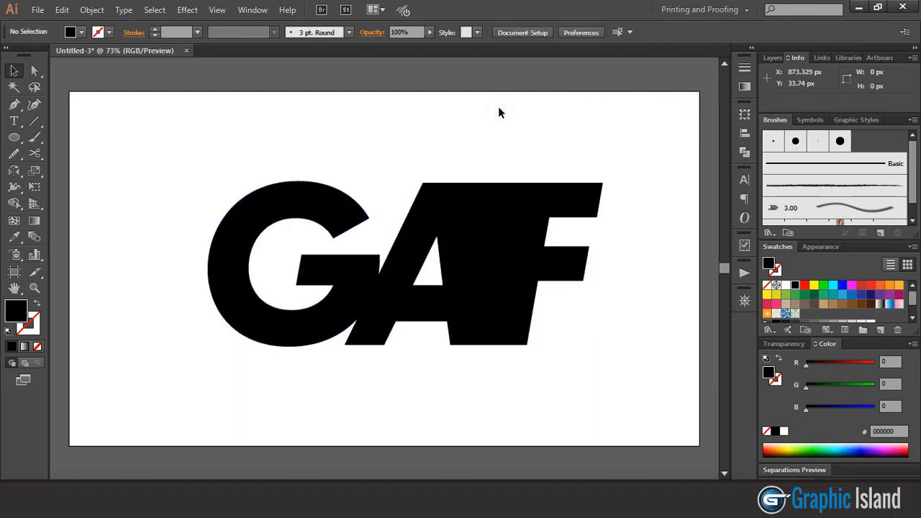
# Set the fill to green and pen the leaf's first curved edge upward from below the A–F join
pyautogui.click(14, 104)
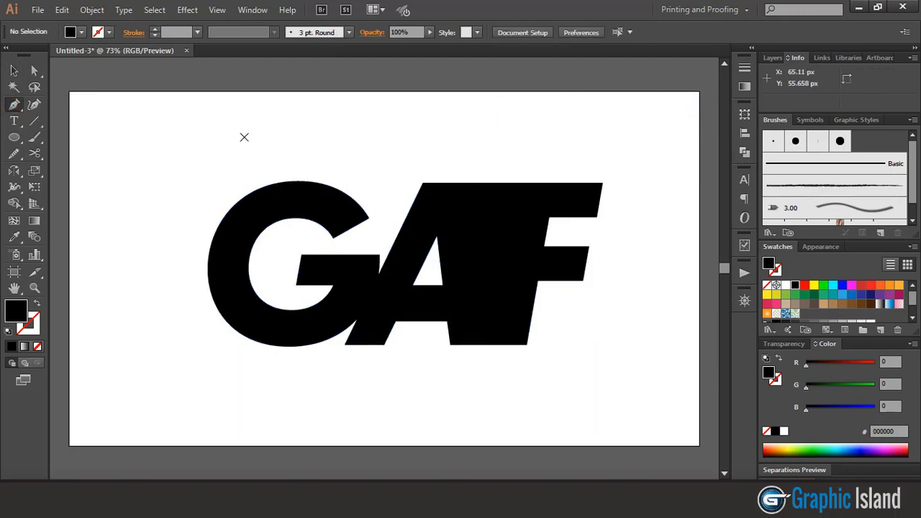
pyautogui.click(824, 298)
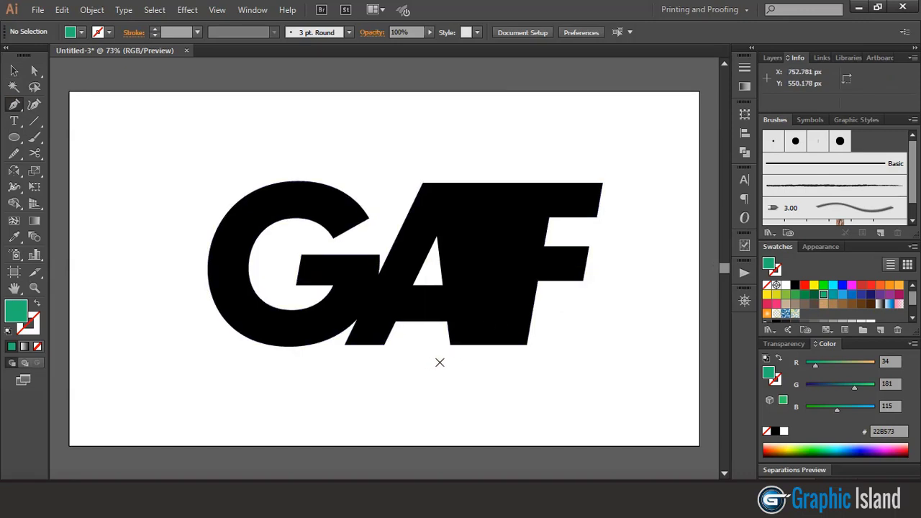
pyautogui.click(433, 362)
pyautogui.moveTo(464, 262)
pyautogui.mouseDown()
pyautogui.moveTo(479, 190)
pyautogui.moveTo(450, 161)
pyautogui.mouseUp()
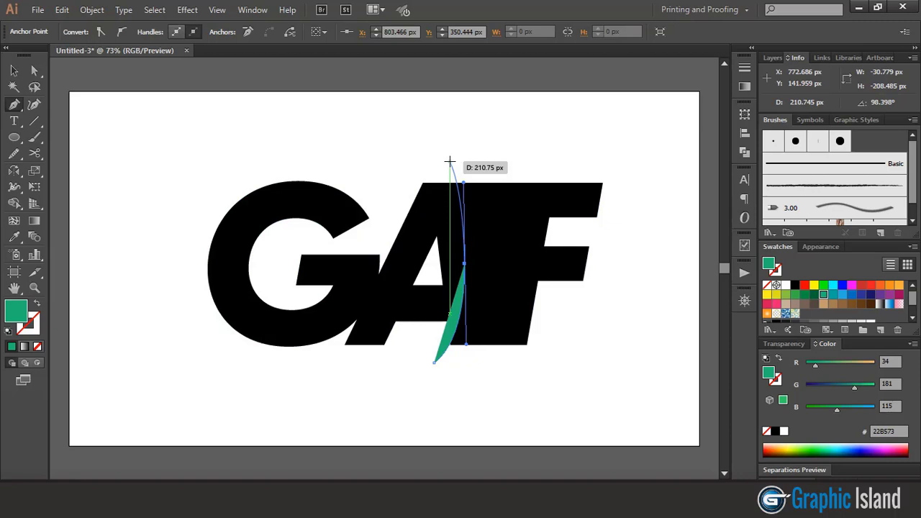
# Draw the second prong's curves and close the leaf at its bottom tip
pyautogui.click(449, 165)
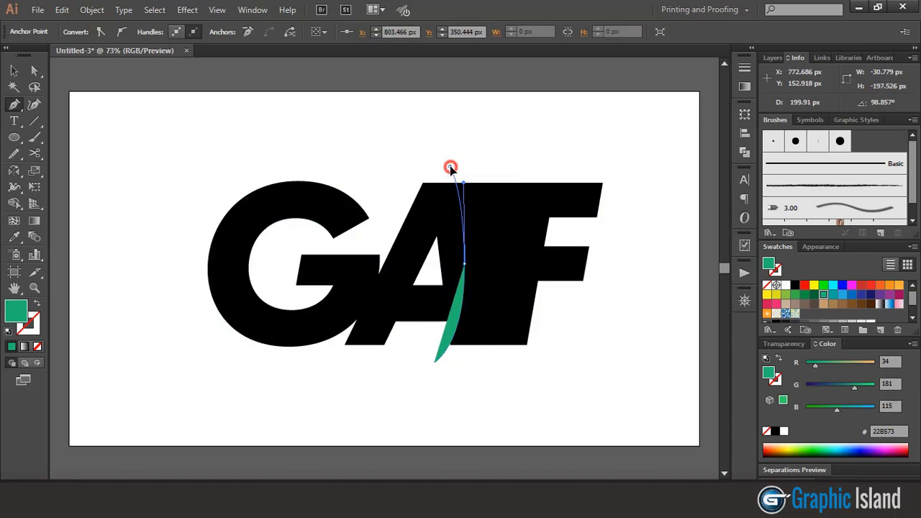
pyautogui.moveTo(451, 167); pyautogui.dragTo(483, 266)
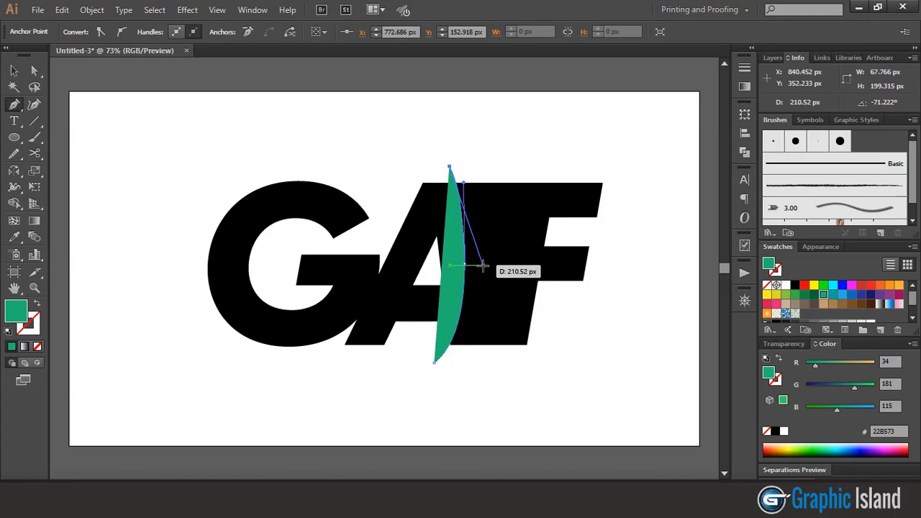
pyautogui.moveTo(482, 266); pyautogui.dragTo(481, 301)
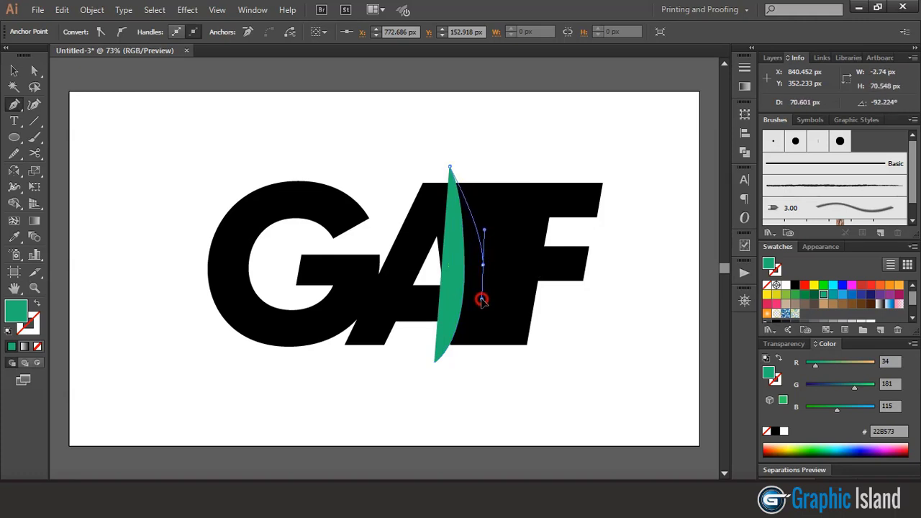
pyautogui.moveTo(480, 302); pyautogui.dragTo(520, 236)
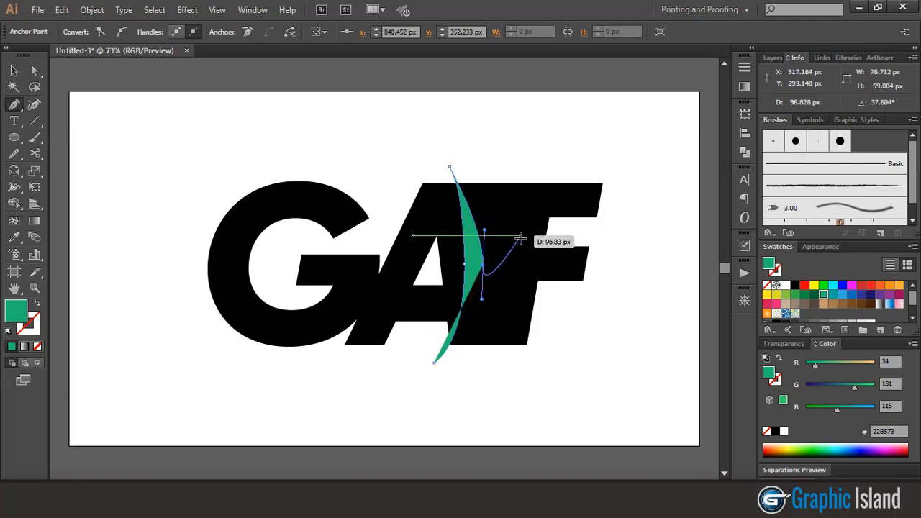
pyautogui.moveTo(520, 237); pyautogui.dragTo(516, 224)
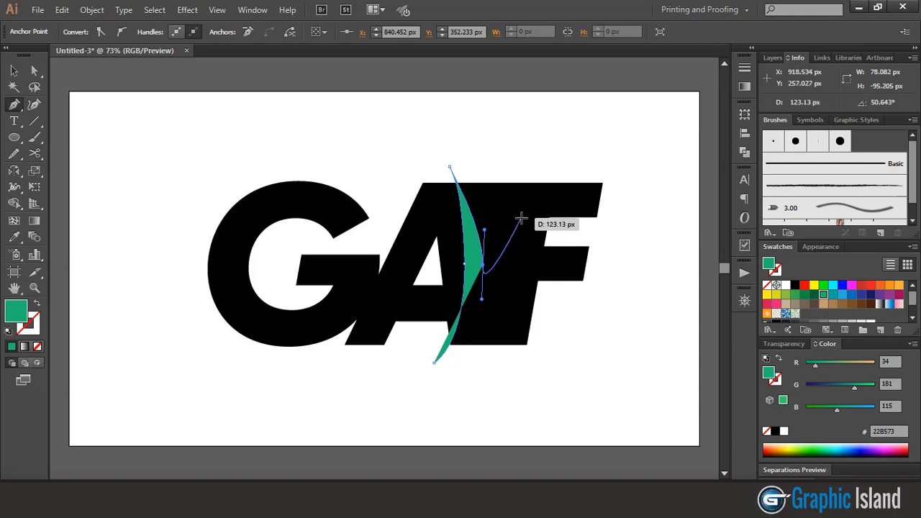
pyautogui.moveTo(515, 225)
pyautogui.mouseDown()
pyautogui.moveTo(526, 202)
pyautogui.moveTo(488, 291)
pyautogui.mouseUp()
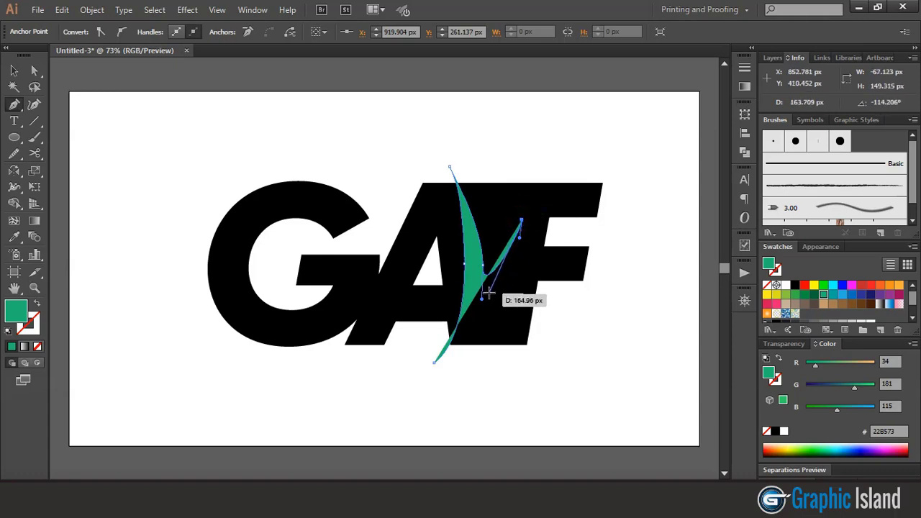
pyautogui.moveTo(487, 292)
pyautogui.mouseDown()
pyautogui.moveTo(468, 310)
pyautogui.moveTo(490, 290)
pyautogui.mouseUp()
pyautogui.moveTo(435, 361); pyautogui.dragTo(409, 379)
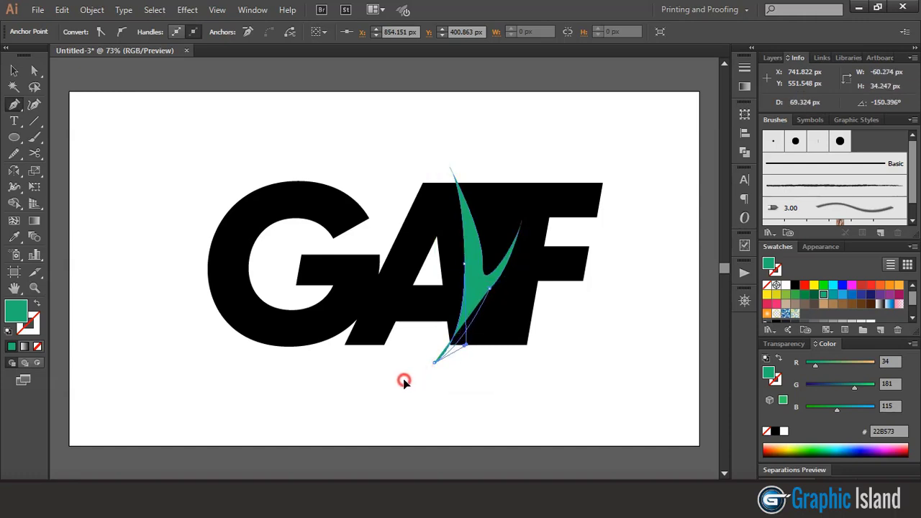
pyautogui.moveTo(408, 379); pyautogui.dragTo(404, 378)
pyautogui.click(14, 69)
pyautogui.click(94, 136)
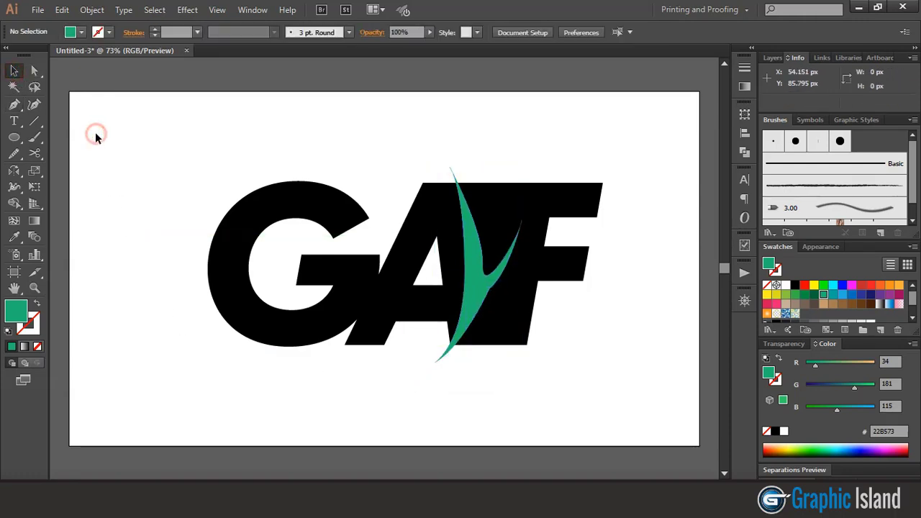
# Reshape the leaf's right prong, inner notch and bottom tip curves with Direct Selection
pyautogui.click(482, 287)
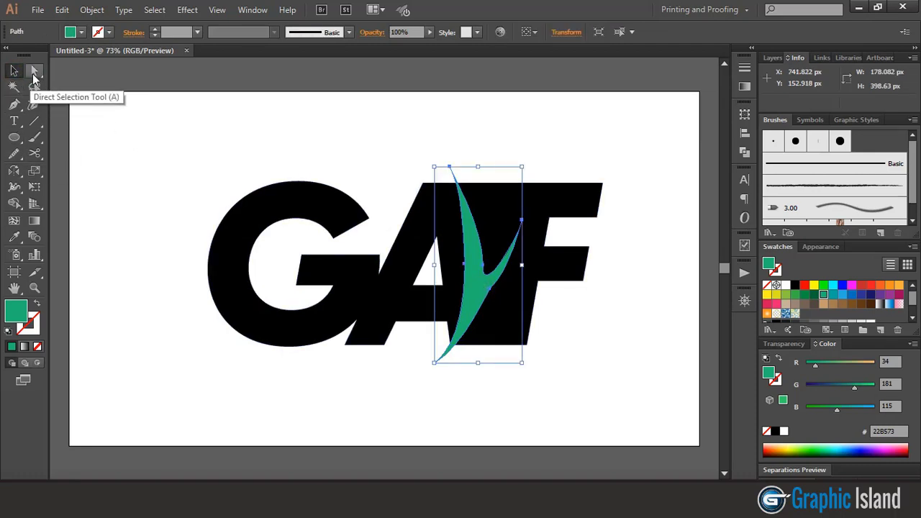
pyautogui.click(34, 70)
pyautogui.click(492, 291)
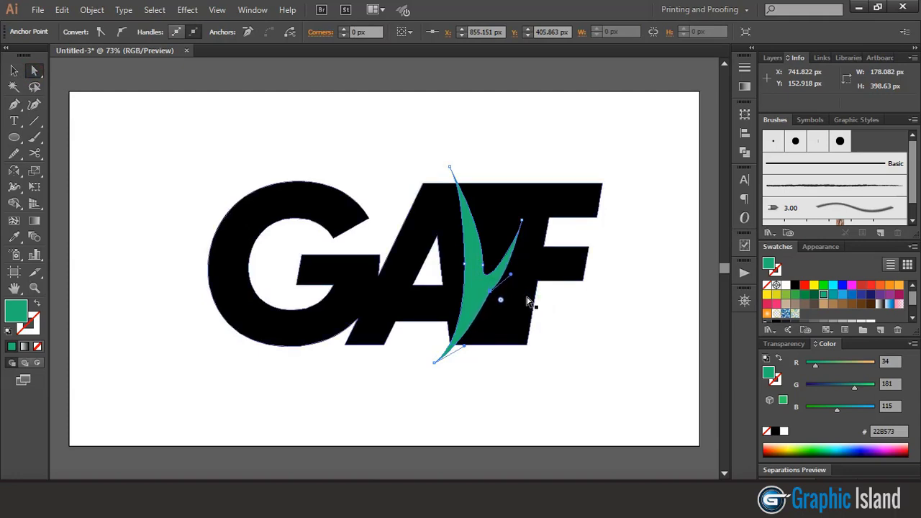
pyautogui.click(510, 270)
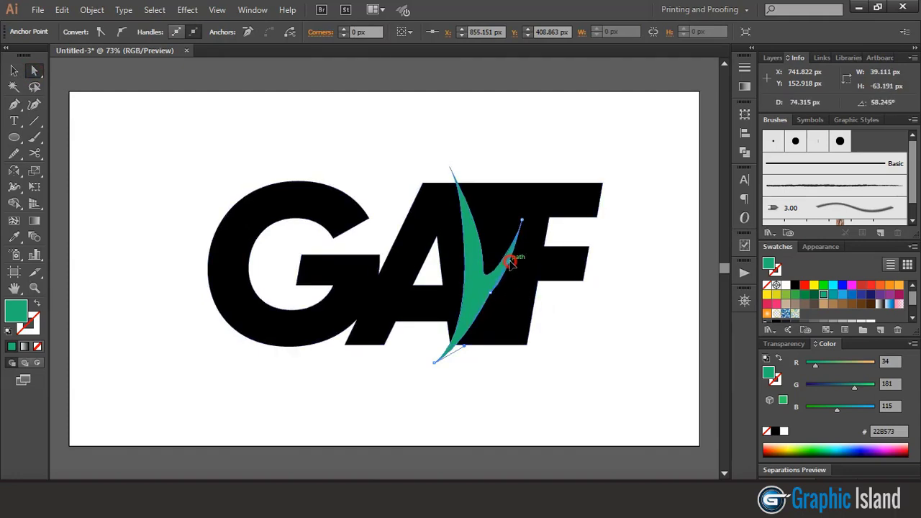
pyautogui.moveTo(510, 270); pyautogui.dragTo(509, 261)
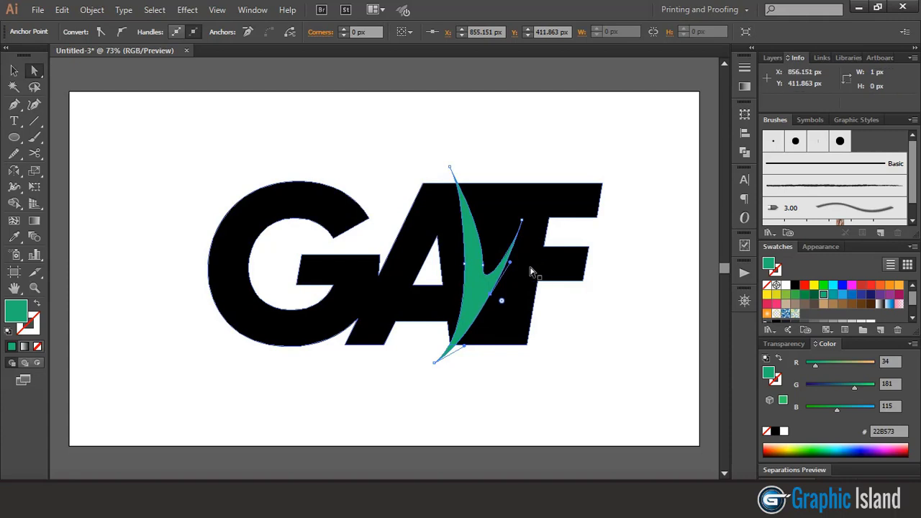
pyautogui.press('Right')
pyautogui.press('Right')
pyautogui.press('Right')
pyautogui.press('Down')
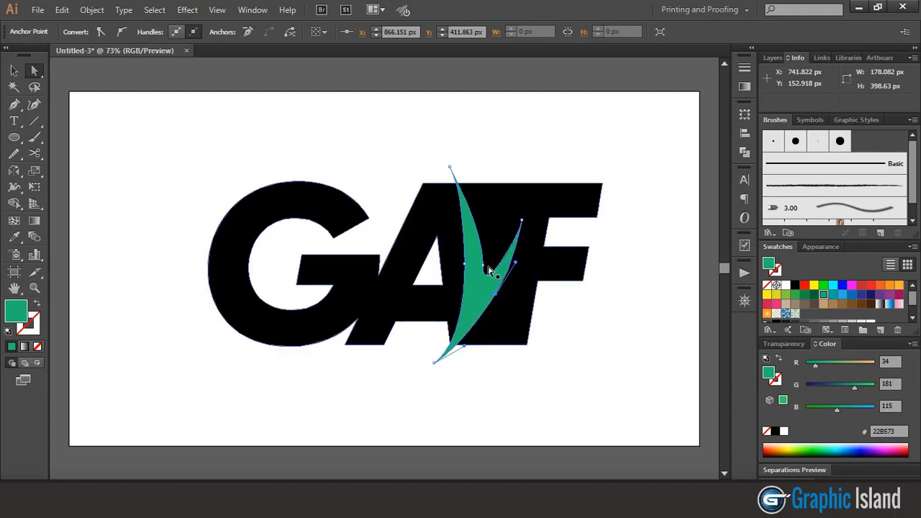
pyautogui.moveTo(490, 271); pyautogui.dragTo(483, 268)
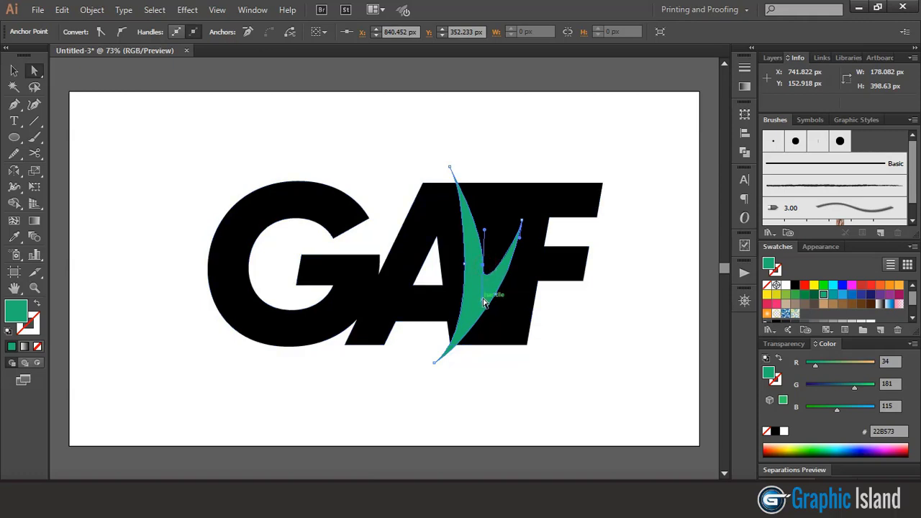
pyautogui.moveTo(486, 301); pyautogui.dragTo(488, 305)
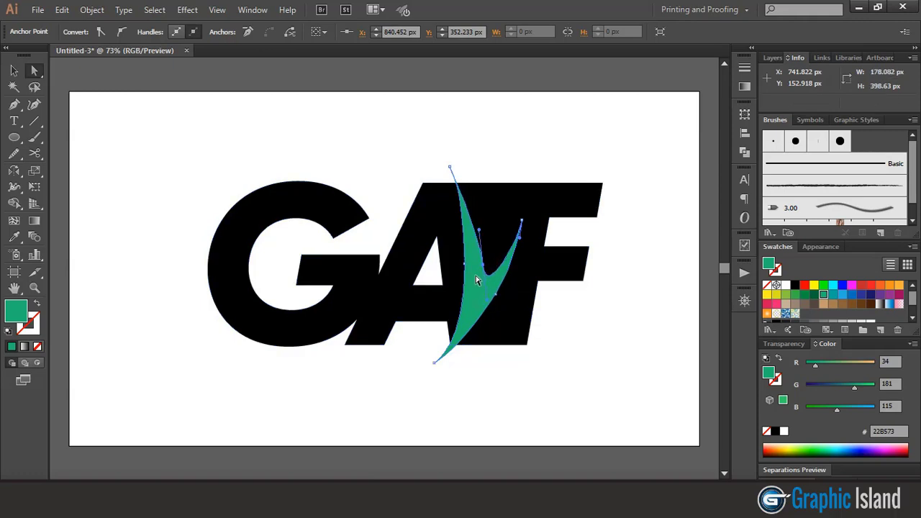
pyautogui.moveTo(480, 231); pyautogui.dragTo(483, 219)
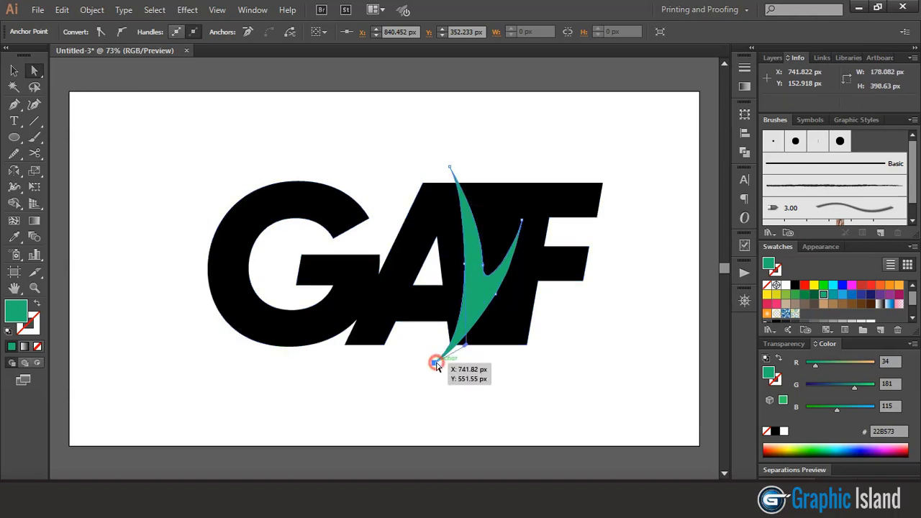
pyautogui.moveTo(434, 362); pyautogui.dragTo(470, 346)
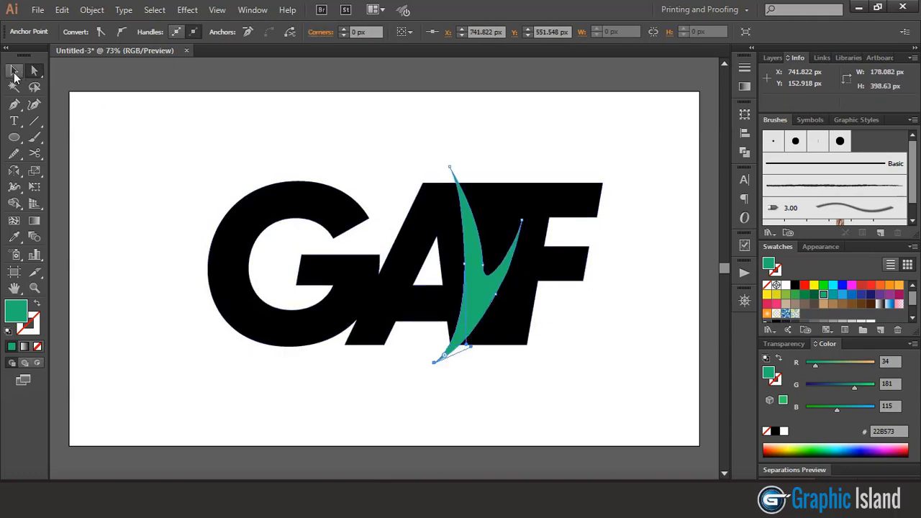
pyautogui.click(14, 70)
pyautogui.click(199, 142)
# Adjust the curve handle at the leaf's top point
pyautogui.click(482, 281)
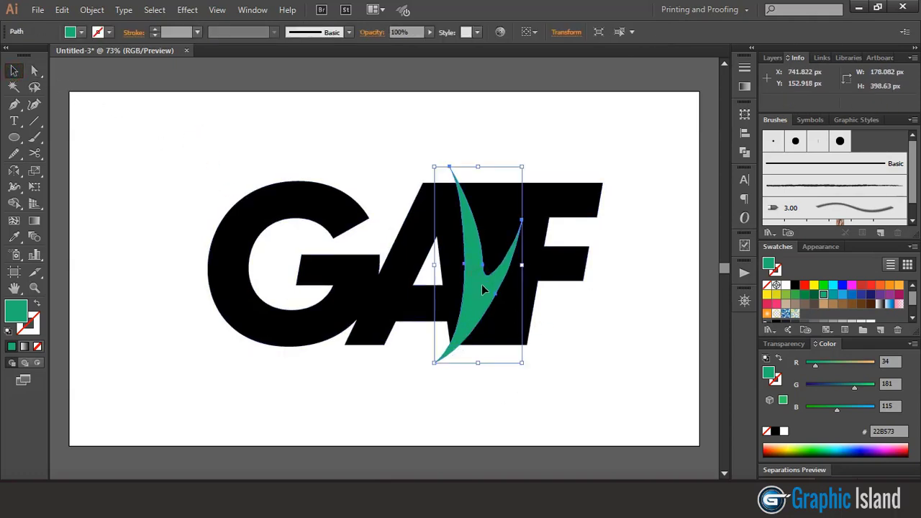
pyautogui.click(35, 70)
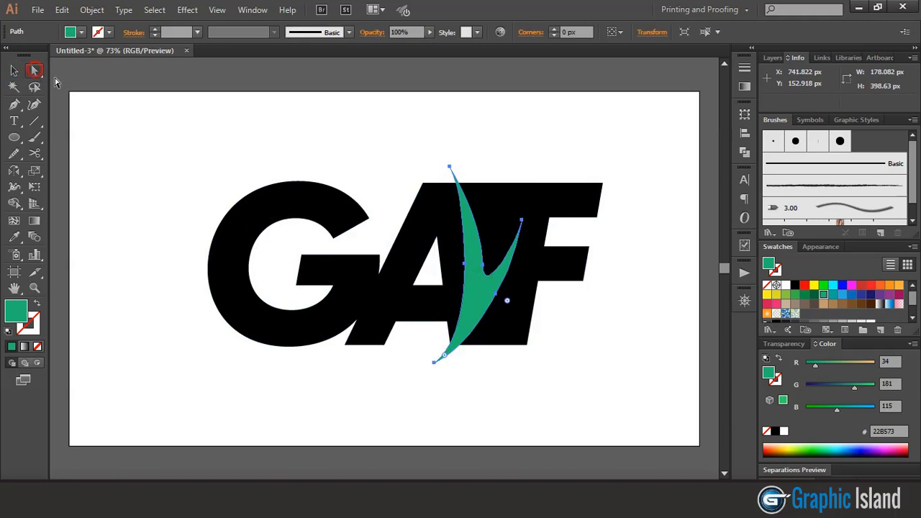
pyautogui.click(449, 167)
pyautogui.moveTo(482, 217); pyautogui.dragTo(475, 213)
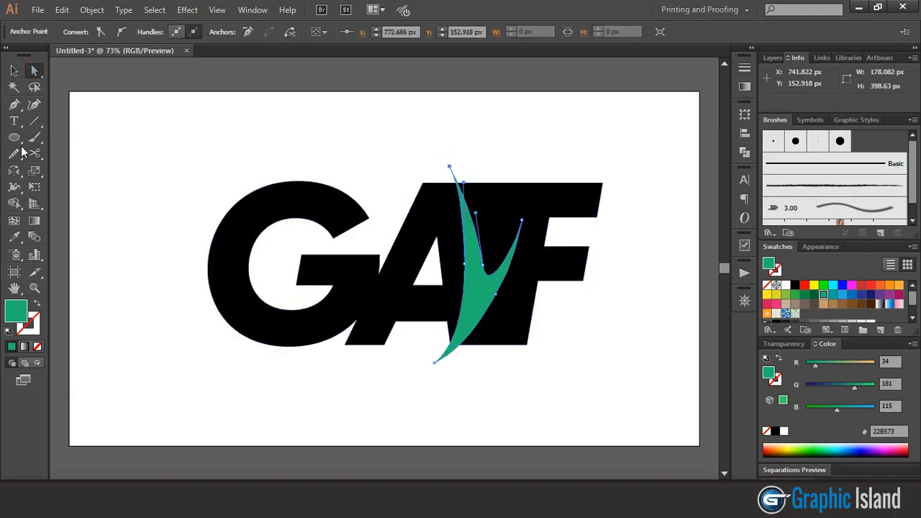
pyautogui.click(14, 70)
pyautogui.click(144, 149)
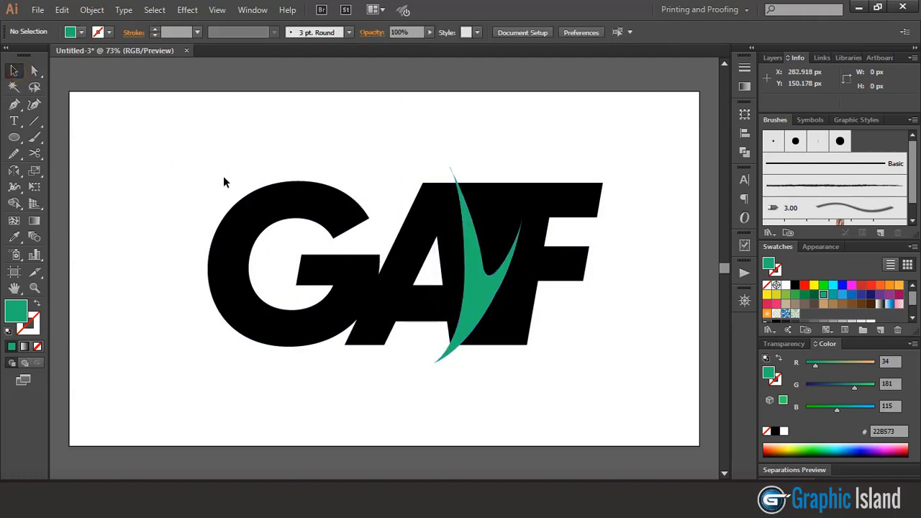
pyautogui.hotkey('ctrl', '+')
pyautogui.hotkey('ctrl', '+')
# Smooth the leaf's inner notch, upper-left and right edges with the Pencil tool
pyautogui.click(594, 282)
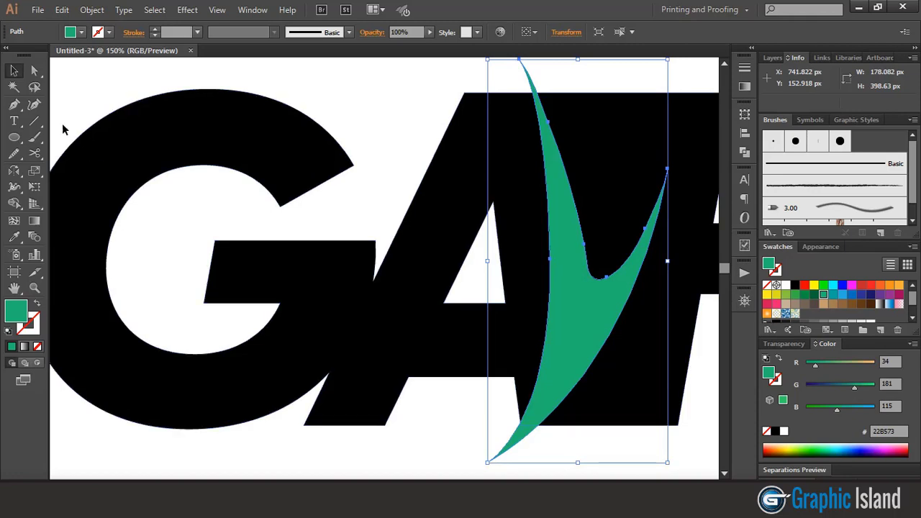
pyautogui.click(16, 154)
pyautogui.keyDown('alt'); pyautogui.click(18, 156); pyautogui.keyUp('alt')
pyautogui.moveTo(600, 276); pyautogui.dragTo(617, 272)
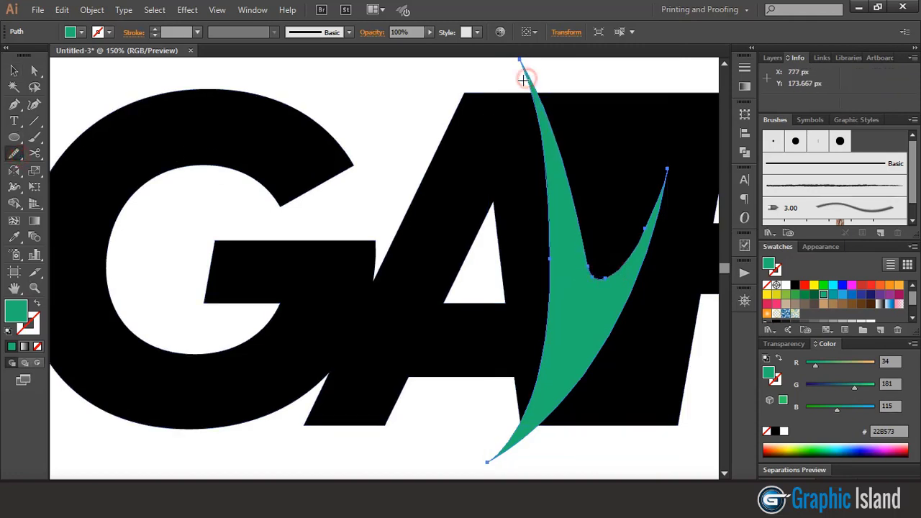
pyautogui.moveTo(550, 136); pyautogui.dragTo(521, 75)
pyautogui.moveTo(631, 254)
pyautogui.mouseDown()
pyautogui.moveTo(662, 207)
pyautogui.moveTo(638, 237)
pyautogui.mouseUp()
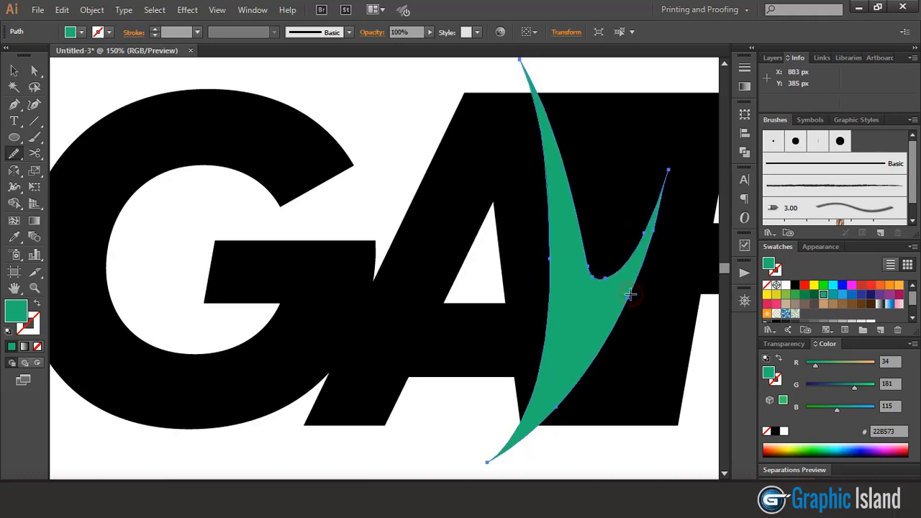
pyautogui.click(11, 69)
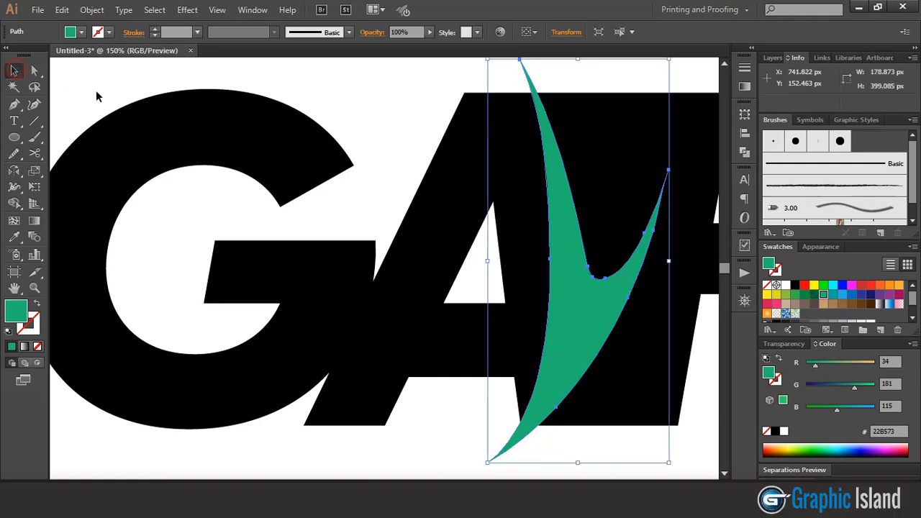
pyautogui.click(97, 92)
# Trim the right prong to a sharp point using a Pen cut line and Shape Builder, deleting the leftover line
pyautogui.click(616, 298)
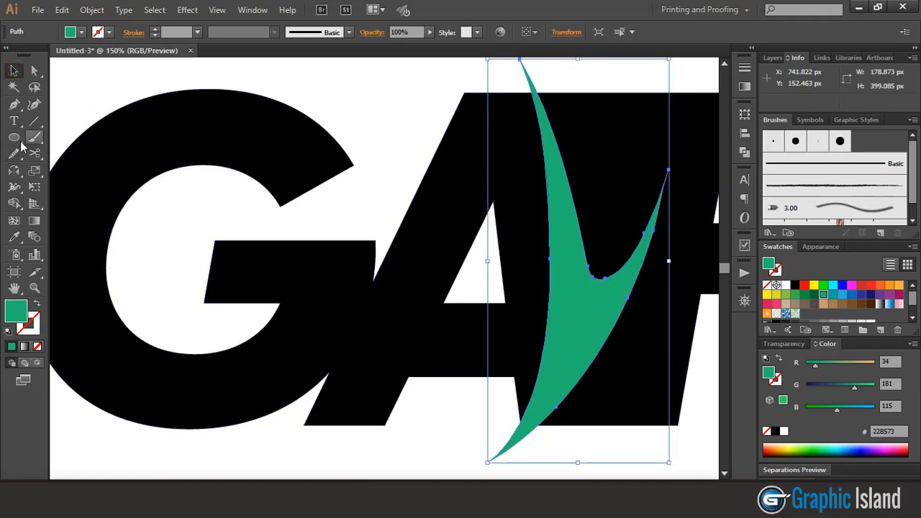
pyautogui.click(13, 105)
pyautogui.moveTo(646, 201); pyautogui.dragTo(685, 188)
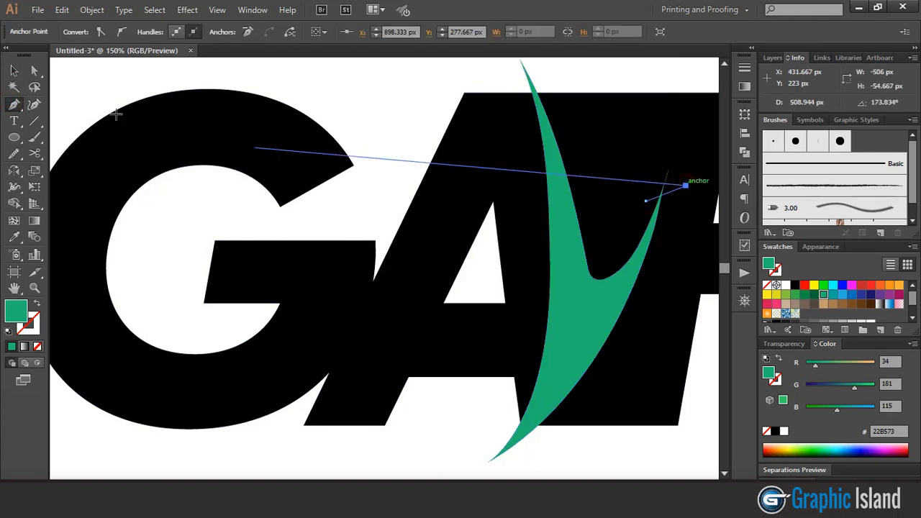
pyautogui.click(14, 70)
pyautogui.keyDown('shift'); pyautogui.click(630, 272); pyautogui.keyUp('shift')
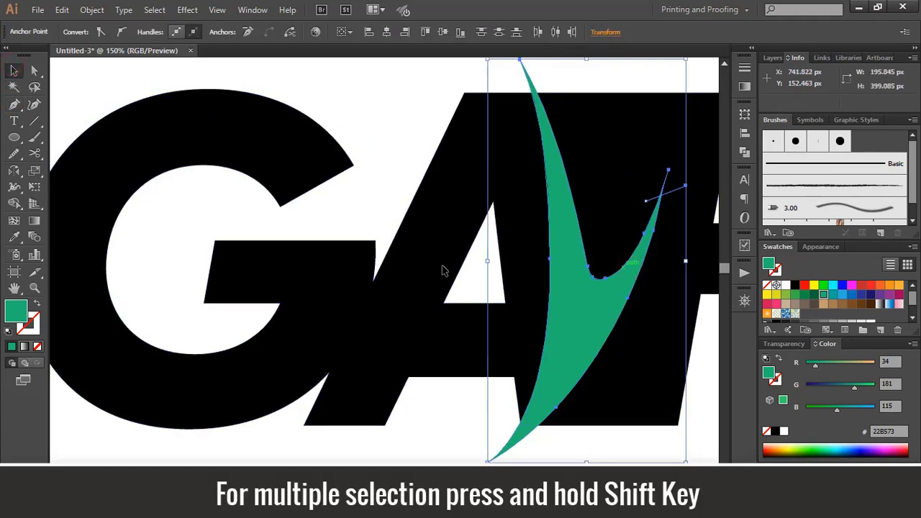
pyautogui.click(14, 203)
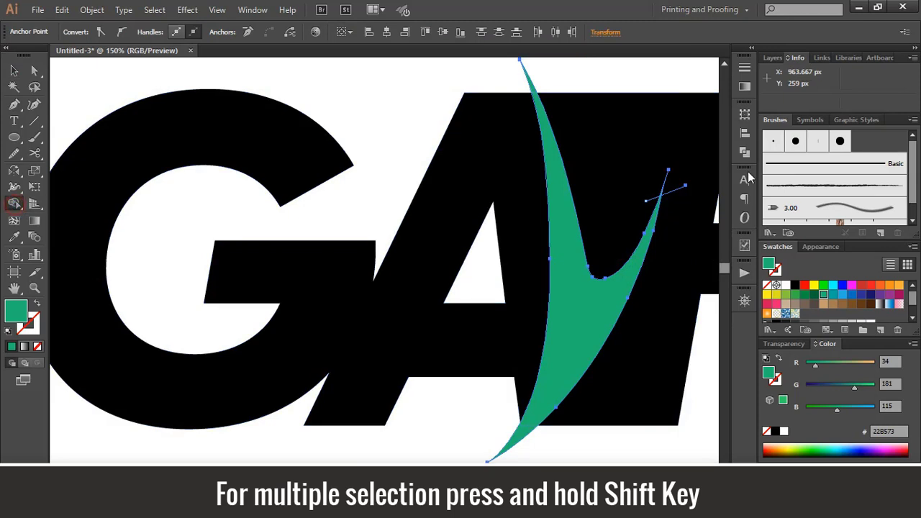
pyautogui.keyDown('alt'); pyautogui.click(669, 186); pyautogui.keyUp('alt')
pyautogui.keyDown('alt'); pyautogui.click(659, 175); pyautogui.keyUp('alt')
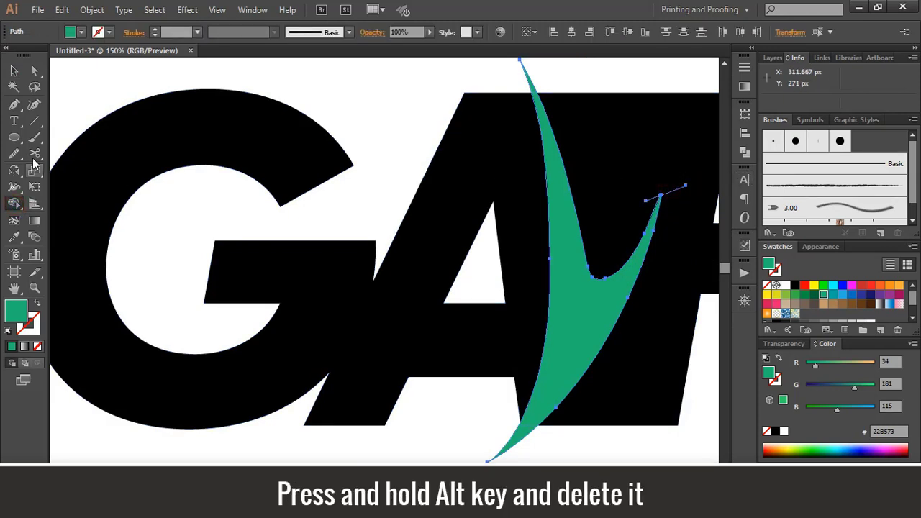
pyautogui.click(13, 70)
pyautogui.click(79, 89)
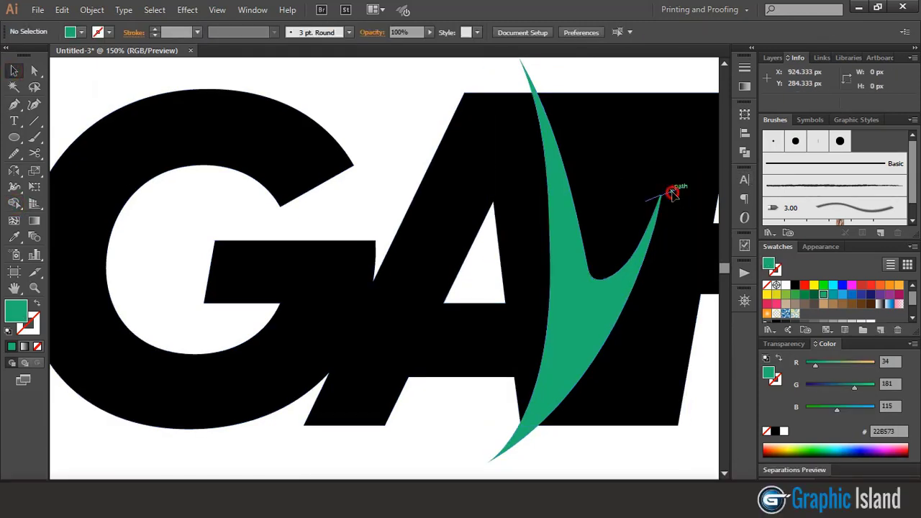
pyautogui.click(672, 192)
pyautogui.press('Delete')
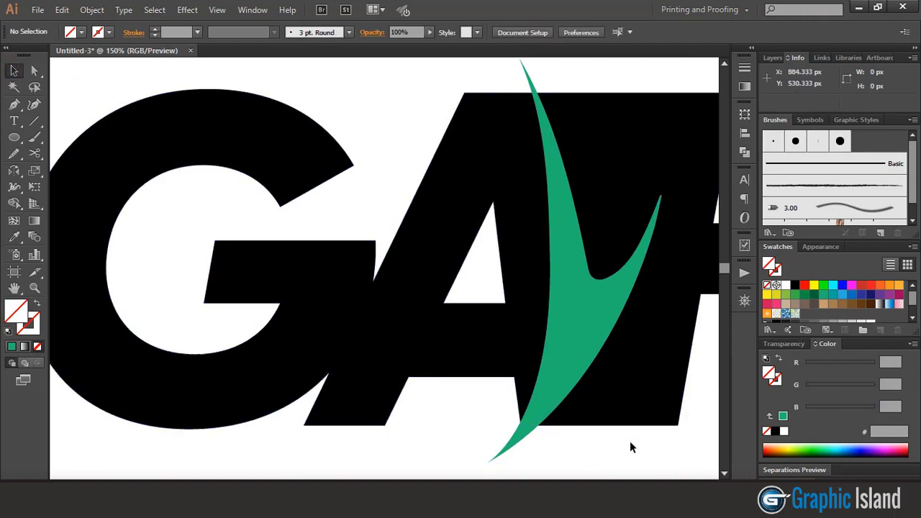
# Subtract the green swoosh's overlap from the GAF letters with Shape Builder
pyautogui.hotkey('ctrl', '1')
pyautogui.click(519, 294)
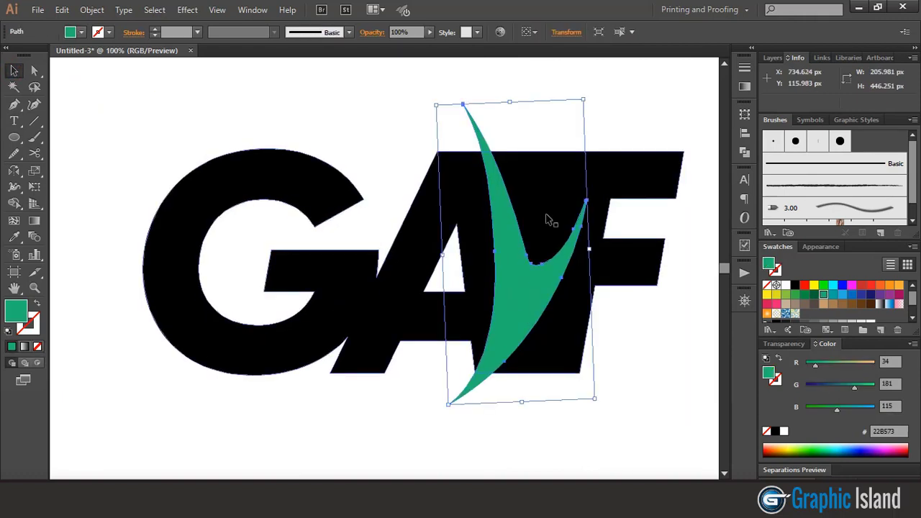
pyautogui.keyDown('shift'); pyautogui.click(547, 199); pyautogui.keyUp('shift')
pyautogui.click(14, 202)
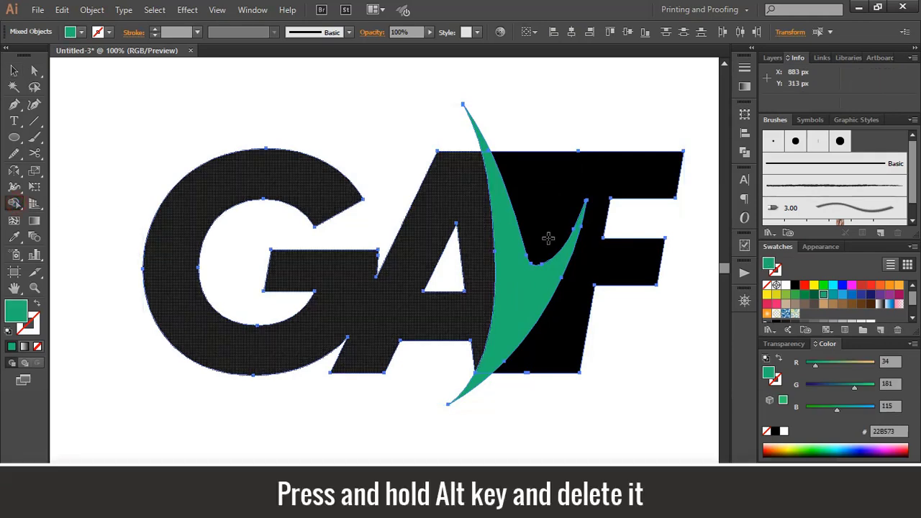
pyautogui.keyDown('alt'); pyautogui.click(530, 287); pyautogui.keyUp('alt')
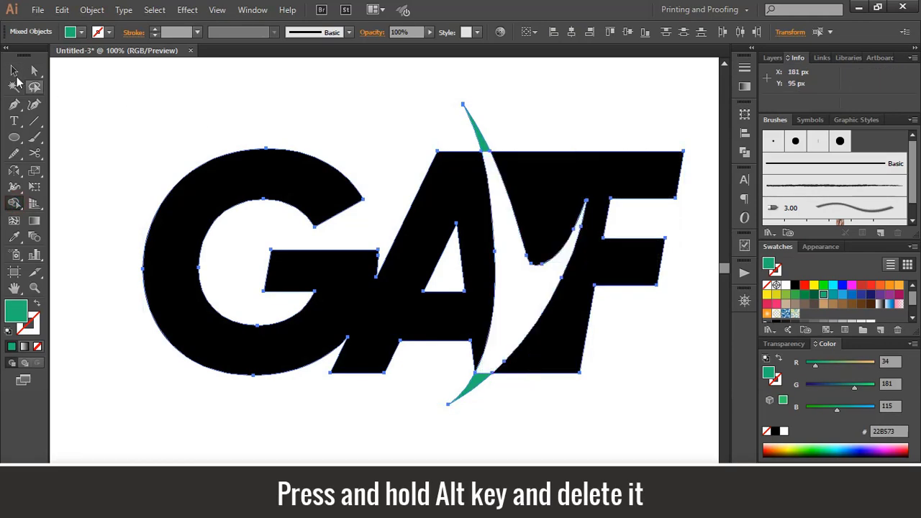
pyautogui.click(14, 70)
pyautogui.click(207, 126)
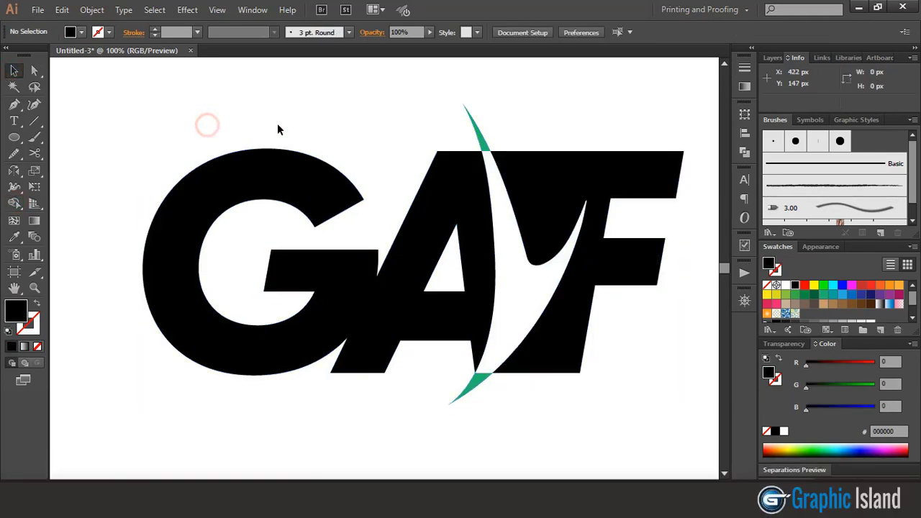
# Delete the leftover upper and lower green tips
pyautogui.click(476, 128)
pyautogui.press('Delete')
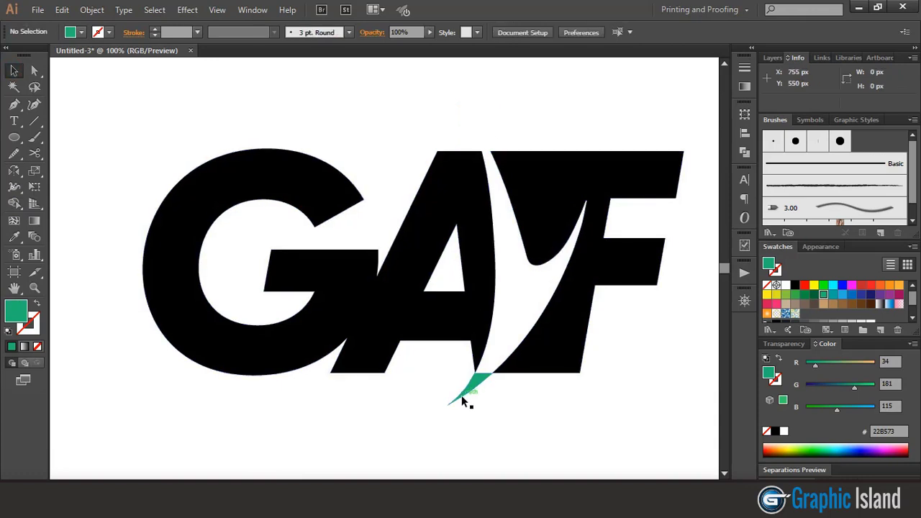
pyautogui.click(463, 395)
pyautogui.press('Delete')
pyautogui.click(15, 138)
# Draw a green ellipse in the F's notch, tilting and widening it slightly
pyautogui.moveTo(534, 185); pyautogui.dragTo(559, 246)
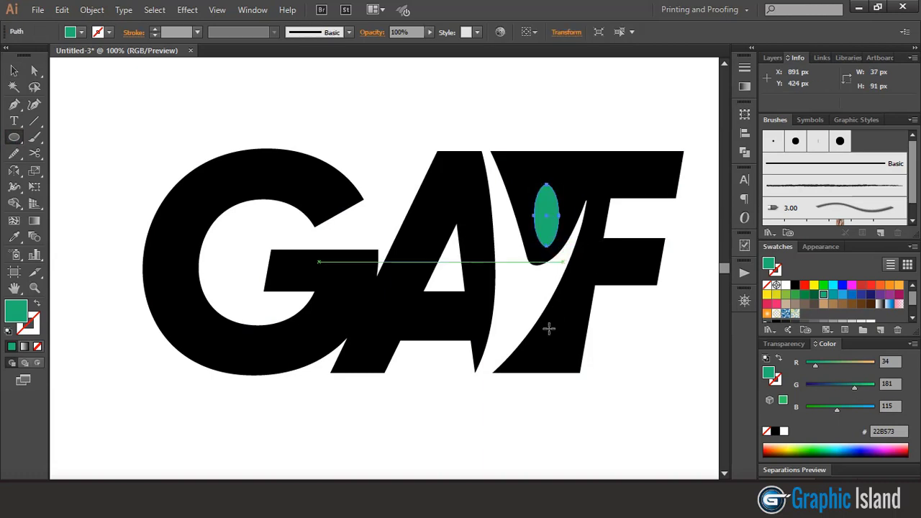
pyautogui.click(13, 70)
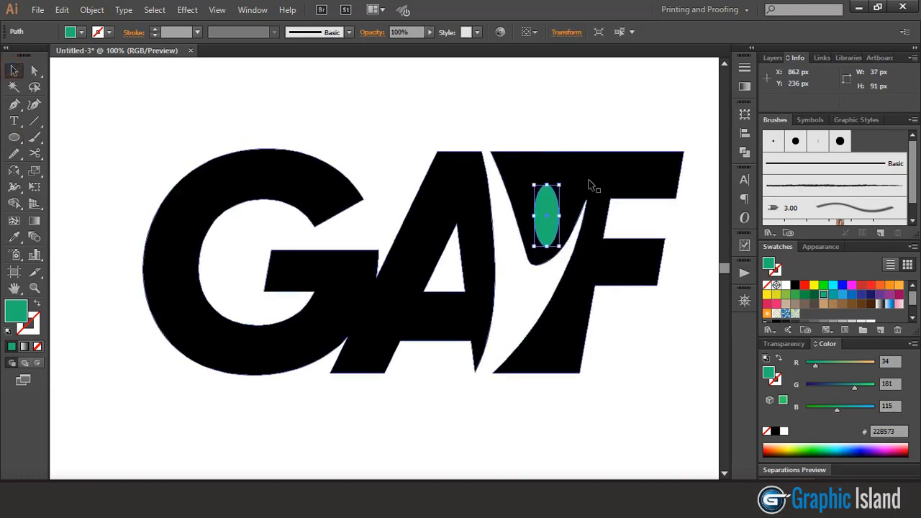
pyautogui.moveTo(566, 180); pyautogui.dragTo(569, 186)
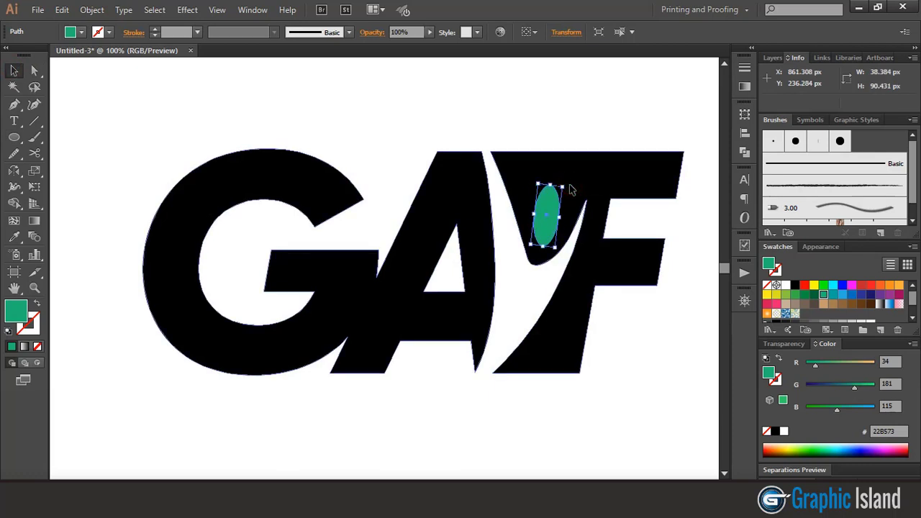
pyautogui.moveTo(536, 214); pyautogui.dragTo(532, 214)
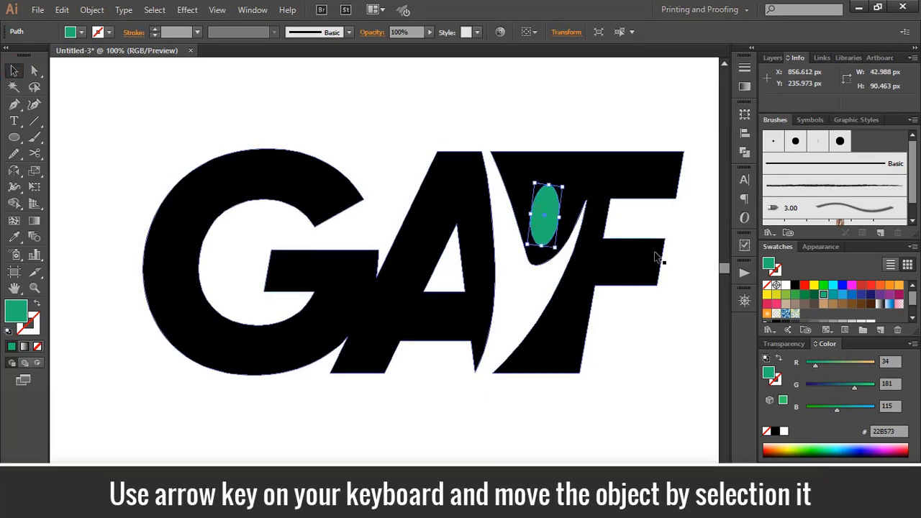
pyautogui.press('Right')
pyautogui.press('Right')
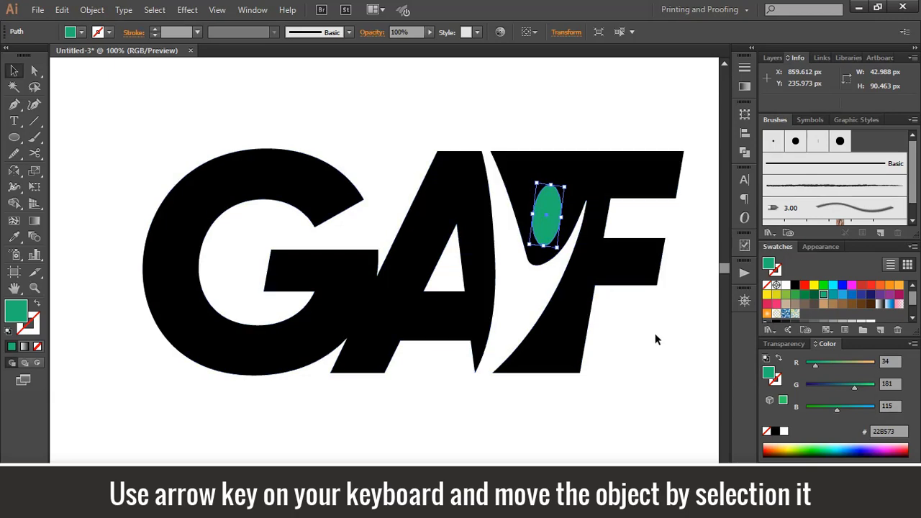
pyautogui.click(652, 358)
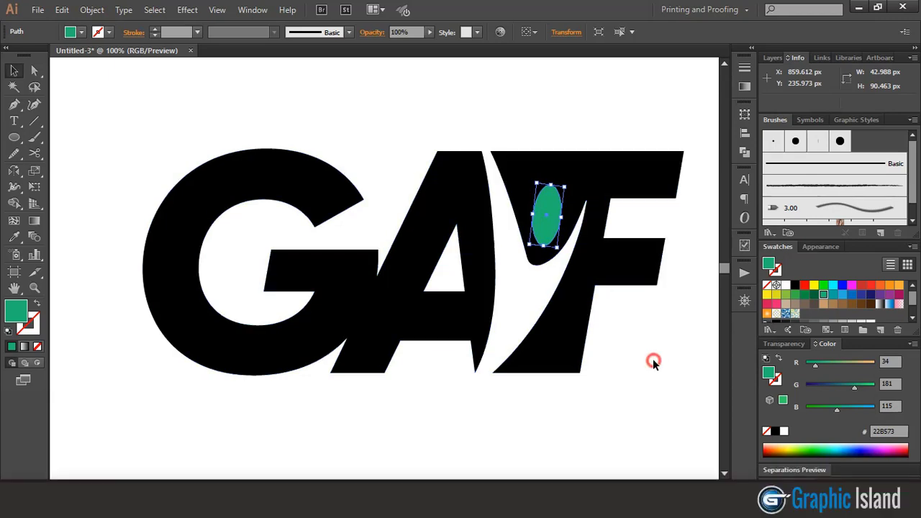
# Subtract the ellipse from the lettering with Shape Builder to punch an oval hole
pyautogui.click(549, 214)
pyautogui.keyDown('shift'); pyautogui.click(550, 175); pyautogui.keyUp('shift')
pyautogui.click(13, 204)
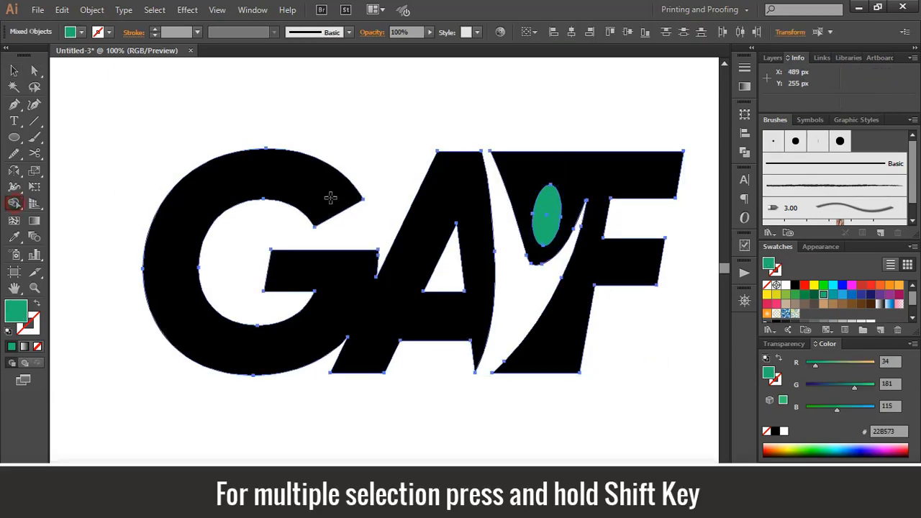
pyautogui.keyDown('alt'); pyautogui.click(545, 213); pyautogui.keyUp('alt')
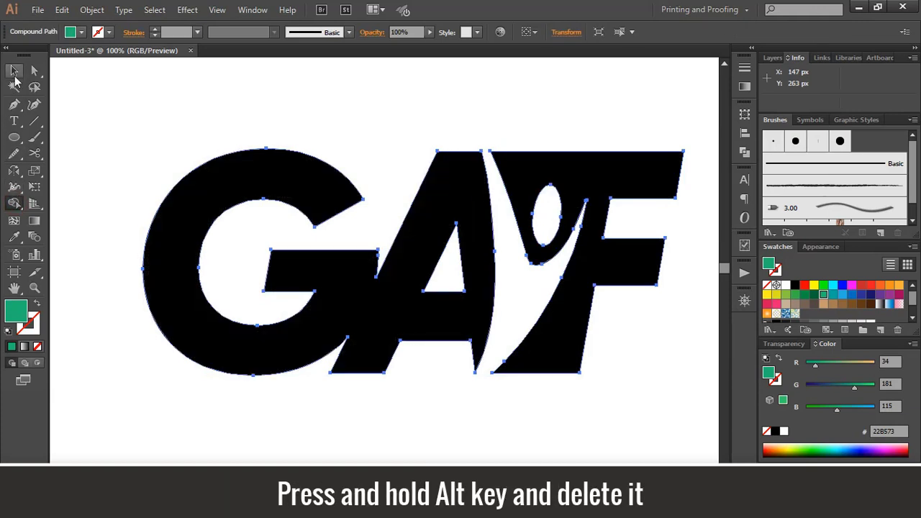
pyautogui.click(14, 70)
pyautogui.click(182, 120)
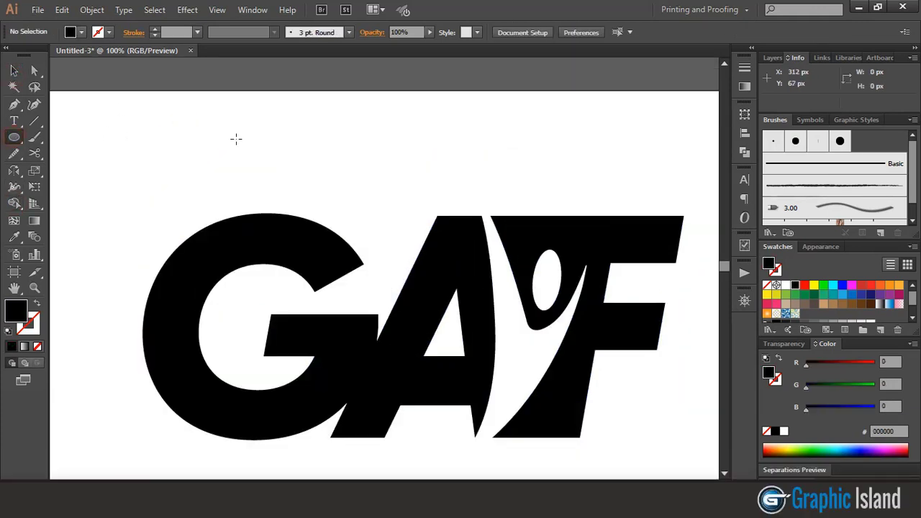
# Draw a tall black ellipse and convert its top and bottom anchors to corners
pyautogui.moveTo(335, 134); pyautogui.dragTo(394, 241)
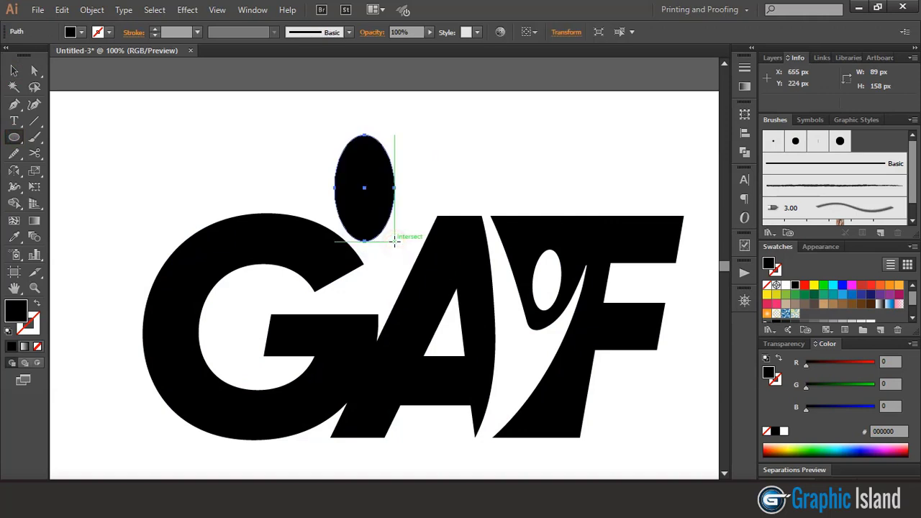
pyautogui.click(34, 70)
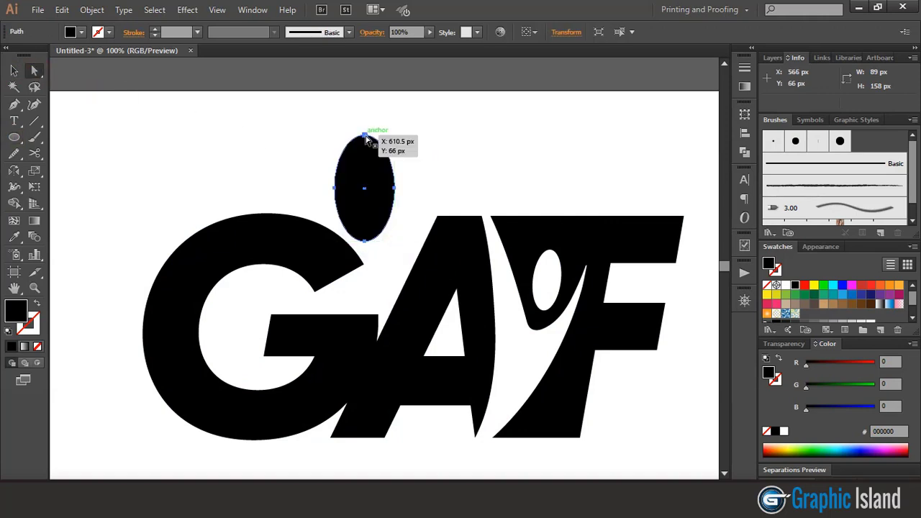
pyautogui.click(364, 135)
pyautogui.keyDown('shift'); pyautogui.click(364, 240); pyautogui.keyUp('shift')
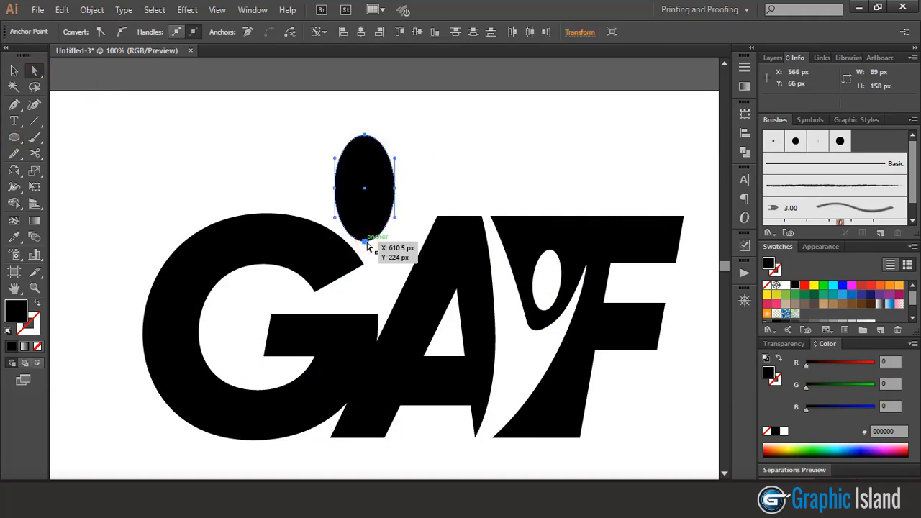
pyautogui.click(101, 34)
pyautogui.click(13, 70)
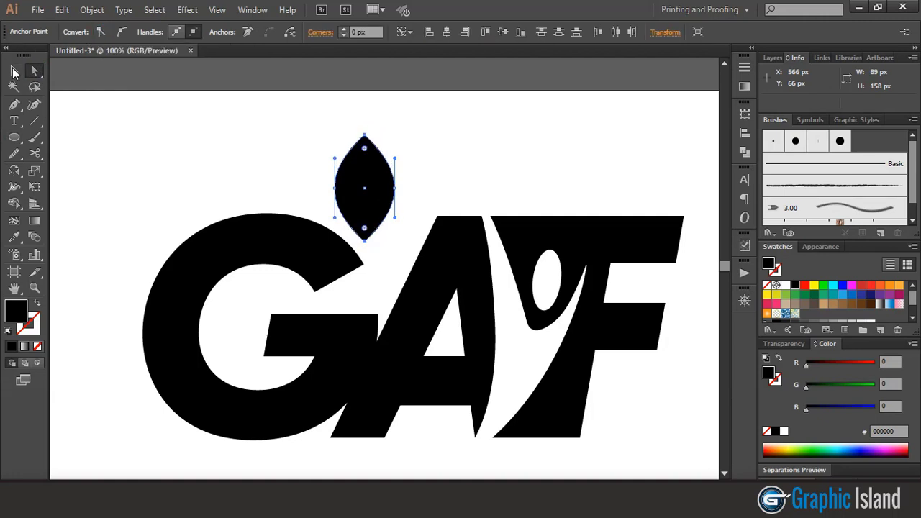
pyautogui.click(125, 166)
# Shrink, narrow and rotate the pointed leaf, placing it just above the A
pyautogui.click(364, 193)
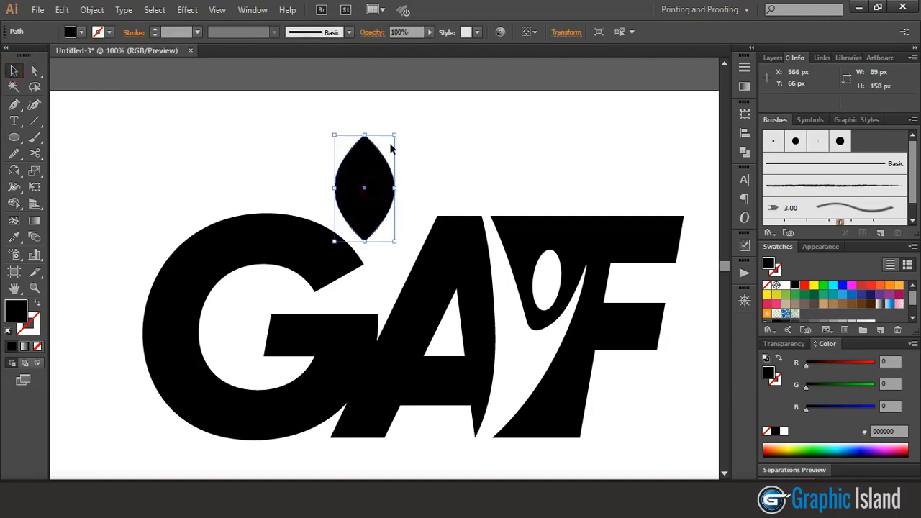
pyautogui.moveTo(393, 136); pyautogui.dragTo(396, 148)
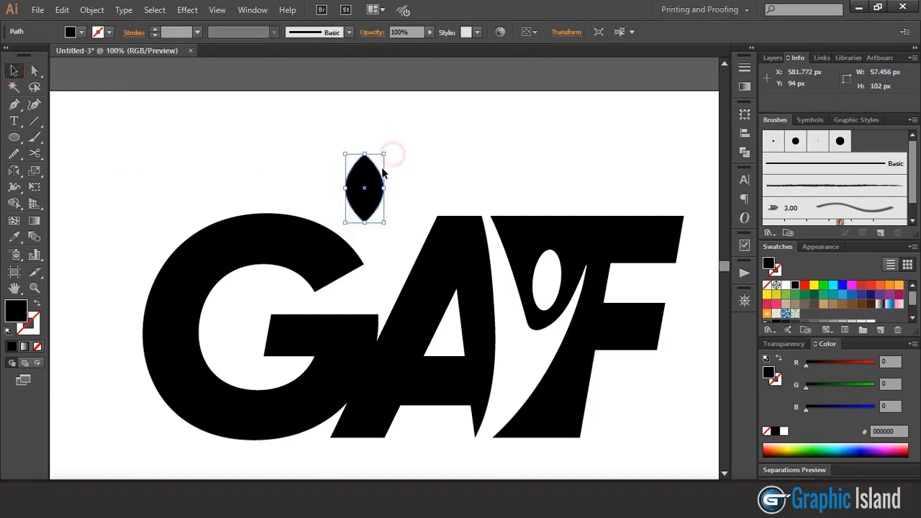
pyautogui.moveTo(367, 185)
pyautogui.mouseDown()
pyautogui.moveTo(490, 167)
pyautogui.moveTo(479, 131)
pyautogui.mouseUp()
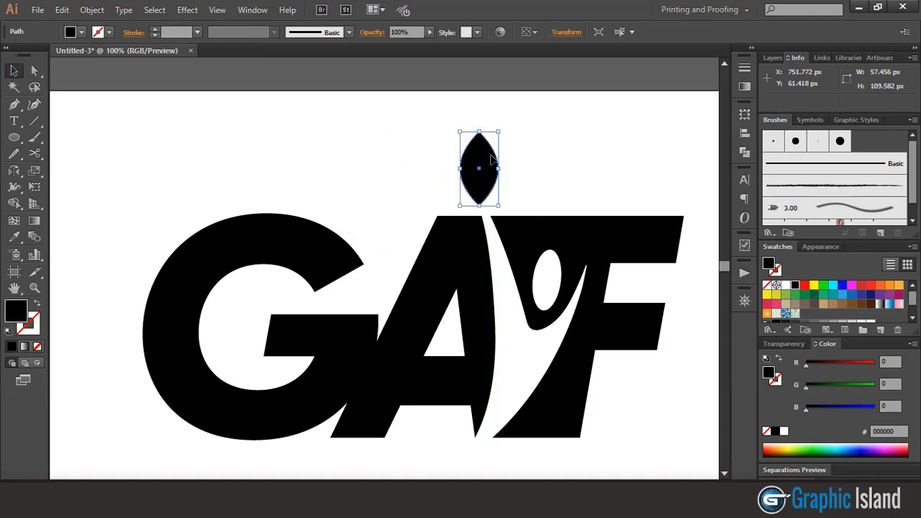
pyautogui.moveTo(505, 128); pyautogui.dragTo(471, 124)
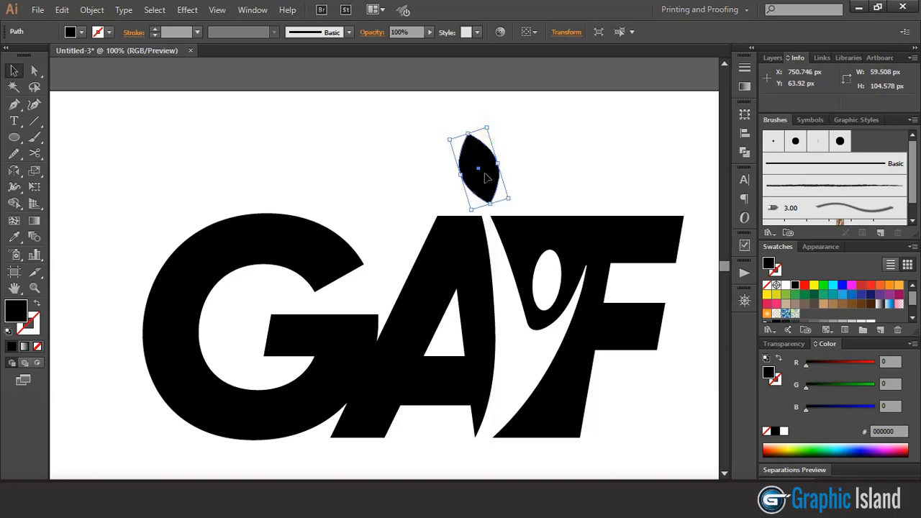
pyautogui.moveTo(483, 175); pyautogui.dragTo(548, 164)
# Duplicate the leaf, turn the copy horizontal and scale it down into a small third leaf
pyautogui.click(539, 171)
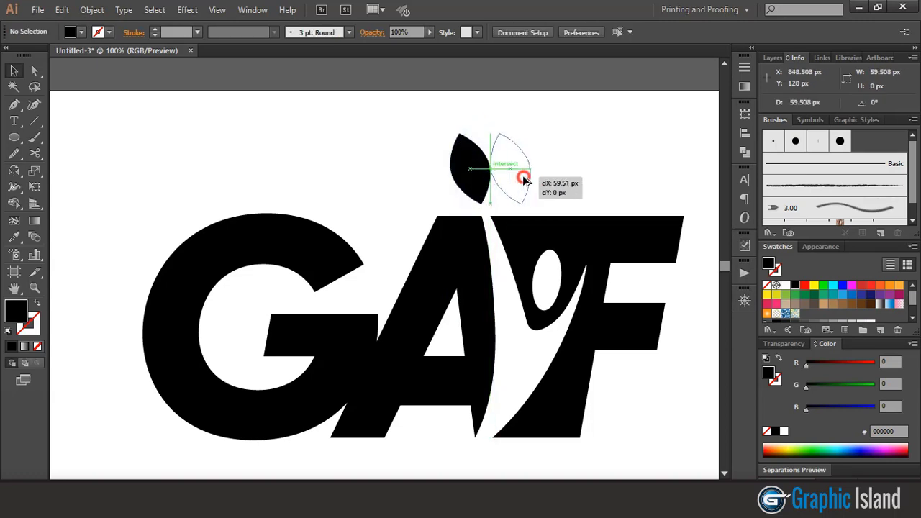
pyautogui.moveTo(543, 124)
pyautogui.mouseDown()
pyautogui.moveTo(565, 164)
pyautogui.moveTo(505, 195)
pyautogui.moveTo(409, 203)
pyautogui.moveTo(389, 177)
pyautogui.moveTo(464, 207)
pyautogui.moveTo(445, 203)
pyautogui.mouseUp()
pyautogui.click(565, 168)
pyautogui.click(563, 172)
pyautogui.click(399, 168)
pyautogui.click(397, 190)
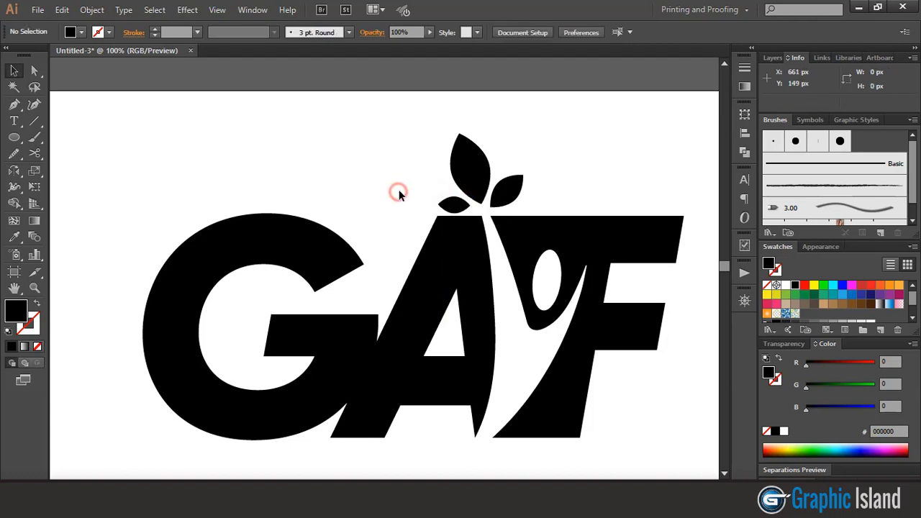
# Nudge the small leaf slightly right and rotate the right-hand leaf about 49 degrees
pyautogui.click(443, 205)
pyautogui.click(483, 180)
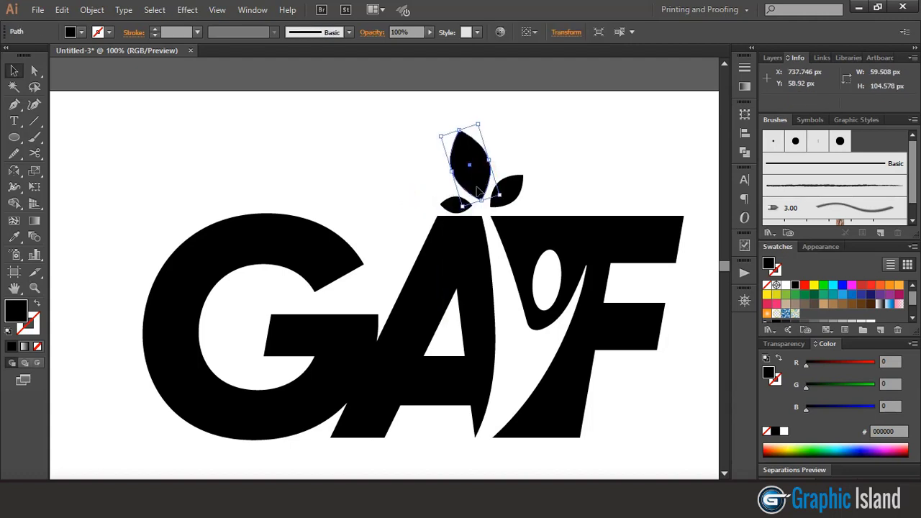
pyautogui.click(460, 206)
pyautogui.moveTo(461, 207); pyautogui.dragTo(464, 206)
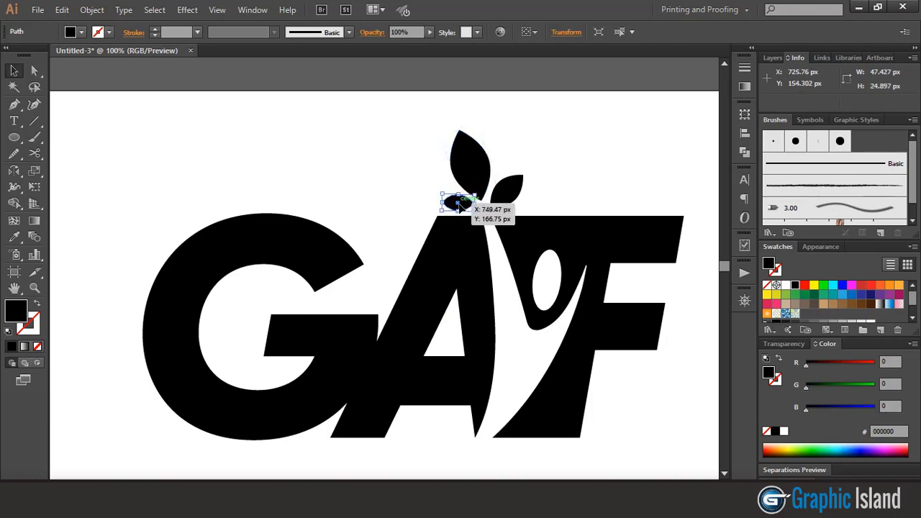
pyautogui.click(574, 171)
pyautogui.click(526, 178)
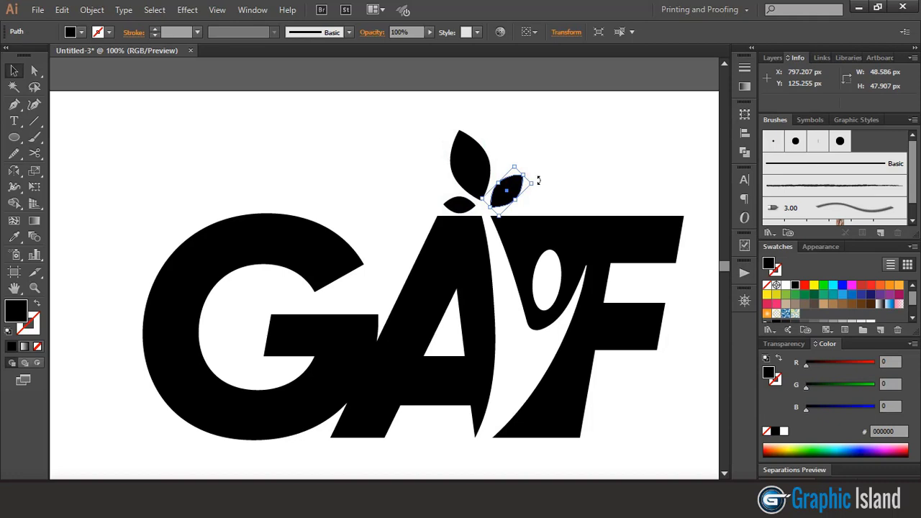
pyautogui.moveTo(538, 180); pyautogui.dragTo(539, 191)
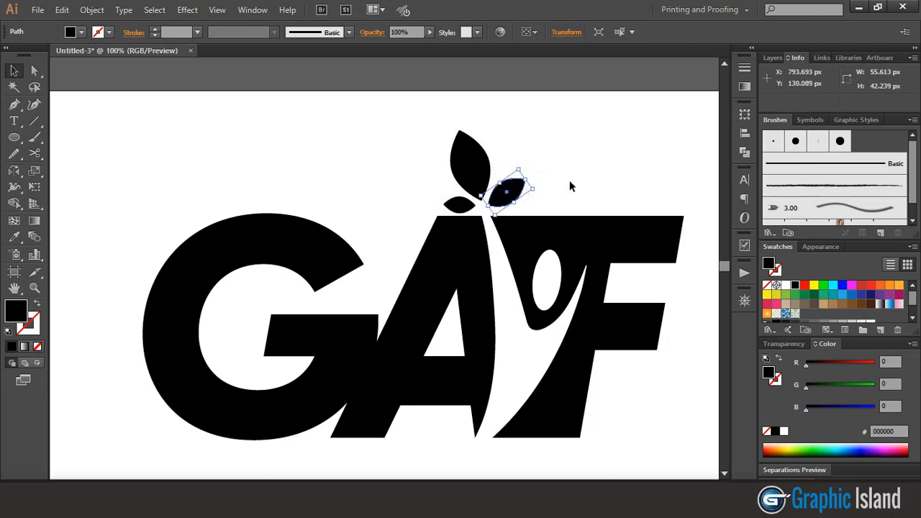
pyautogui.click(568, 175)
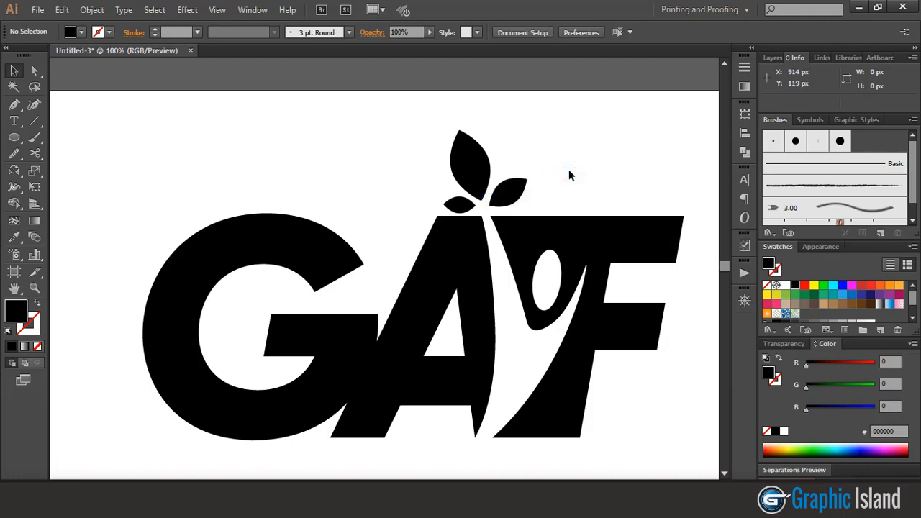
# Choose the Pen tool with an orange F15A24 fill
pyautogui.scroll(-3, 568, 175)
pyautogui.click(14, 105)
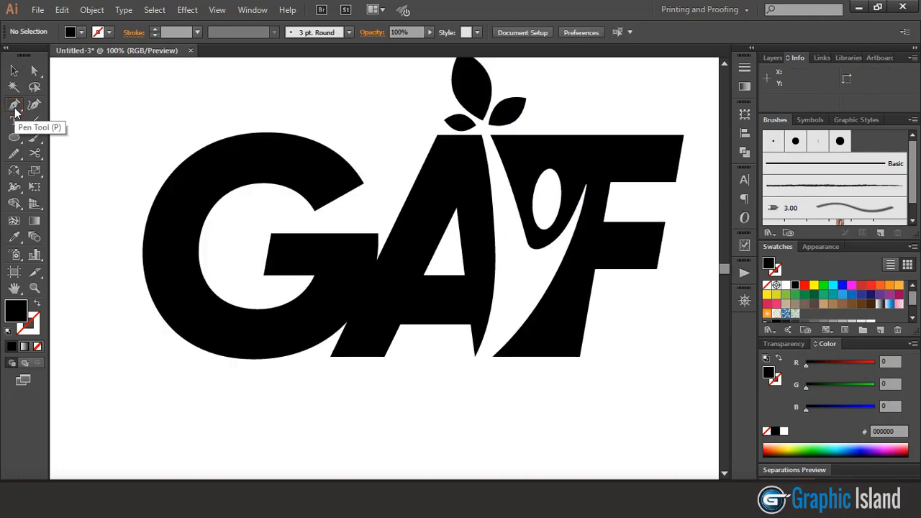
pyautogui.click(879, 285)
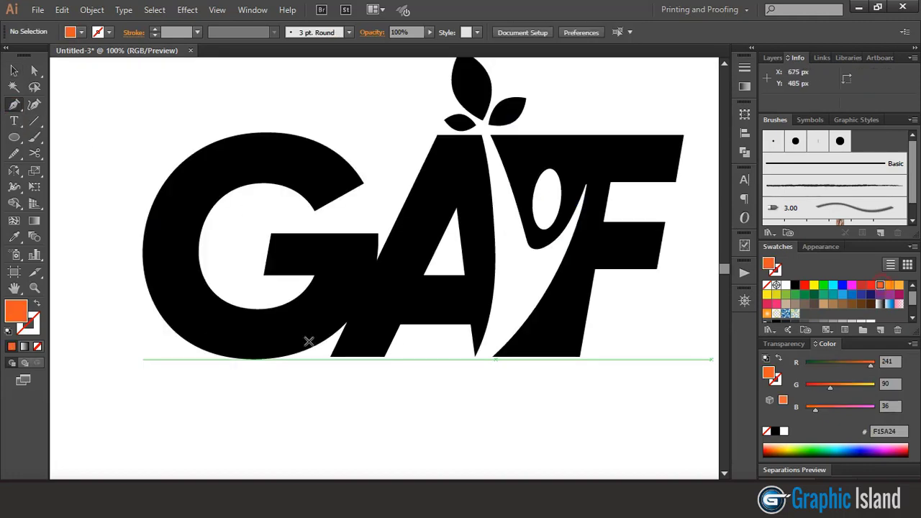
# With no fill and an orange stroke, start a swoosh path from the A's base curving around the G
pyautogui.click(38, 347)
pyautogui.click(11, 347)
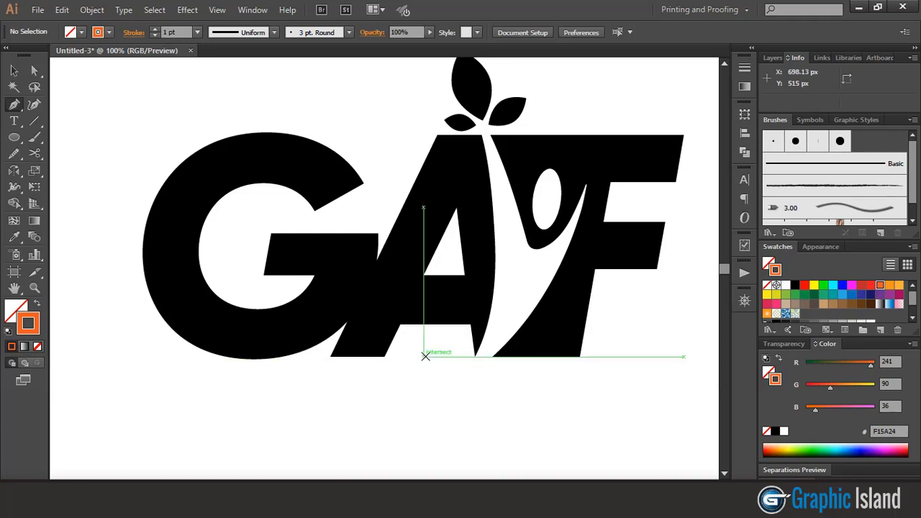
pyautogui.click(424, 356)
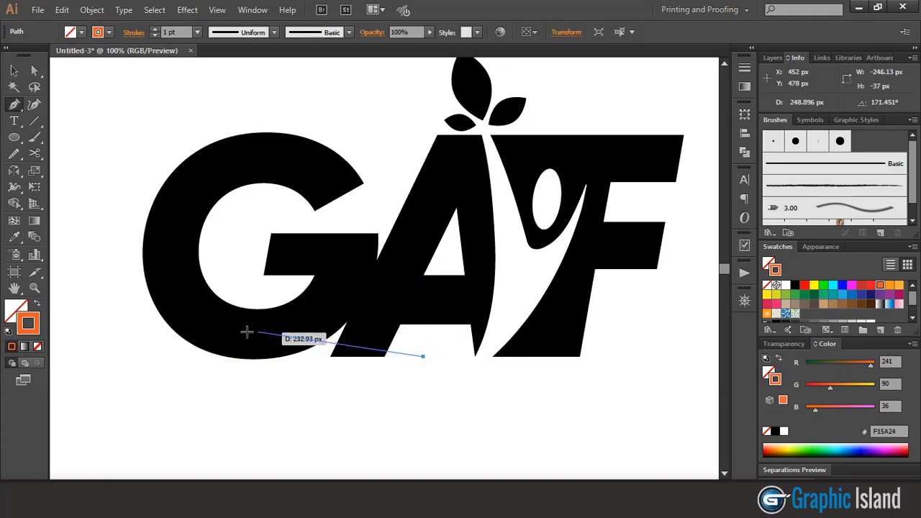
pyautogui.click(139, 282)
pyautogui.moveTo(139, 282)
pyautogui.mouseDown()
pyautogui.moveTo(152, 248)
pyautogui.moveTo(189, 269)
pyautogui.moveTo(192, 262)
pyautogui.mouseUp()
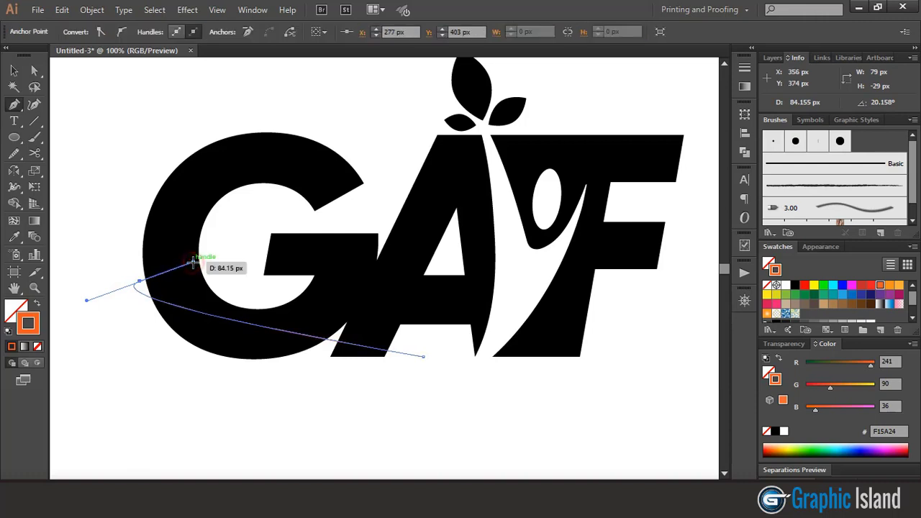
# Nudge the swoosh's left tip point up two steps with Direct Selection
pyautogui.press('ctrl')
pyautogui.click(111, 81)
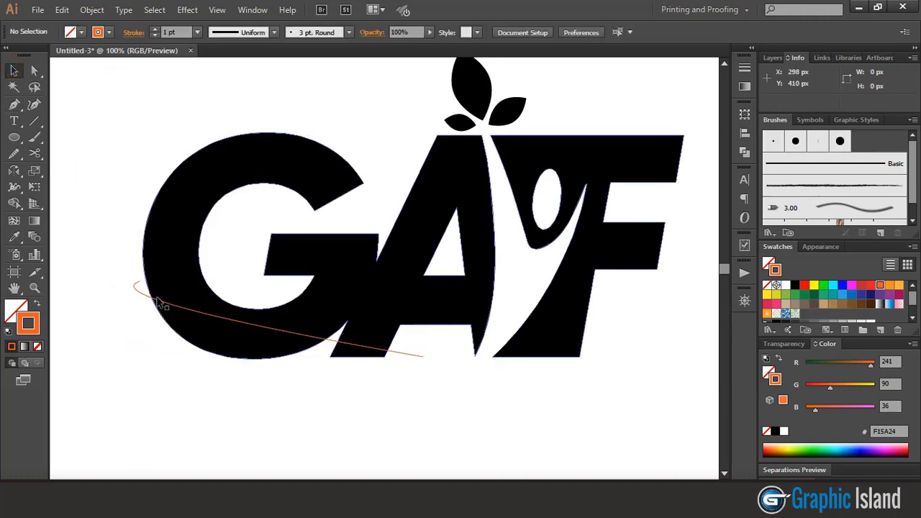
pyautogui.click(146, 297)
pyautogui.click(34, 70)
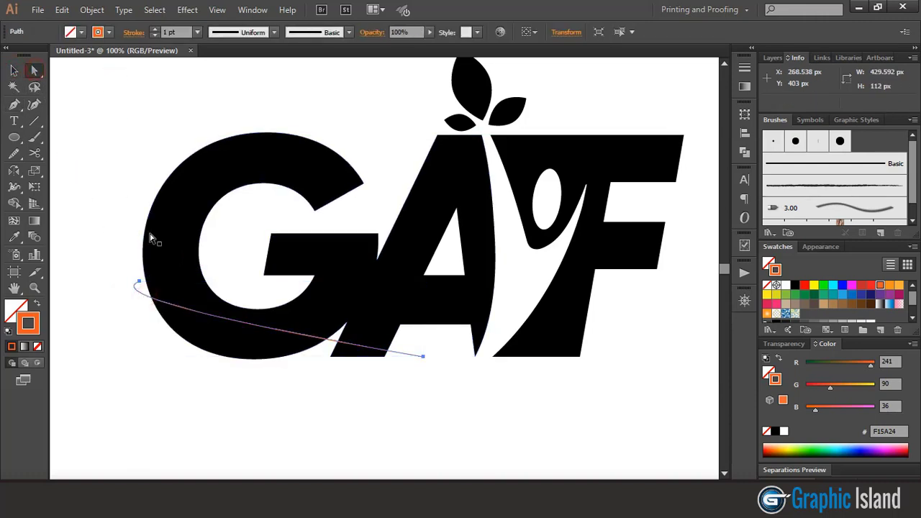
pyautogui.click(139, 281)
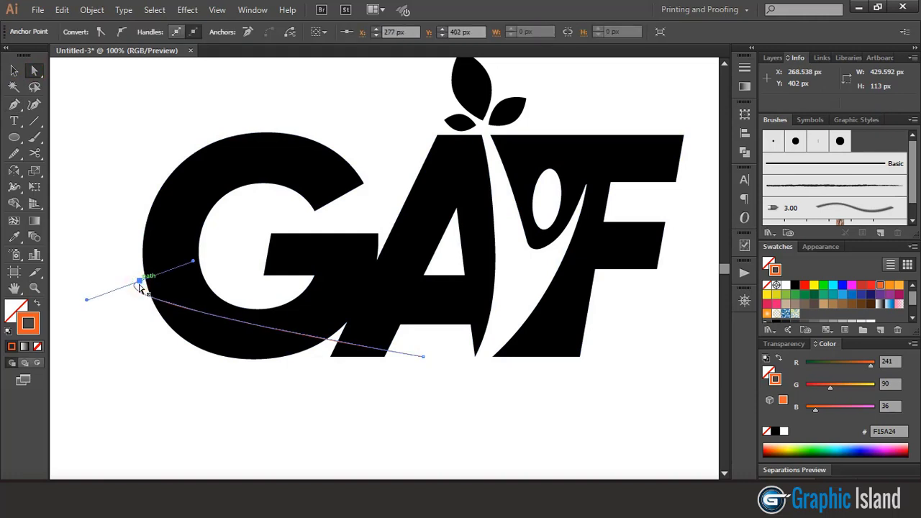
pyautogui.press('Up')
pyautogui.press('Up')
pyautogui.press('Up')
pyautogui.press('Up')
pyautogui.press('Up')
pyautogui.press('Up')
pyautogui.press('Up')
pyautogui.press('Up')
pyautogui.press('Up')
pyautogui.press('Up')
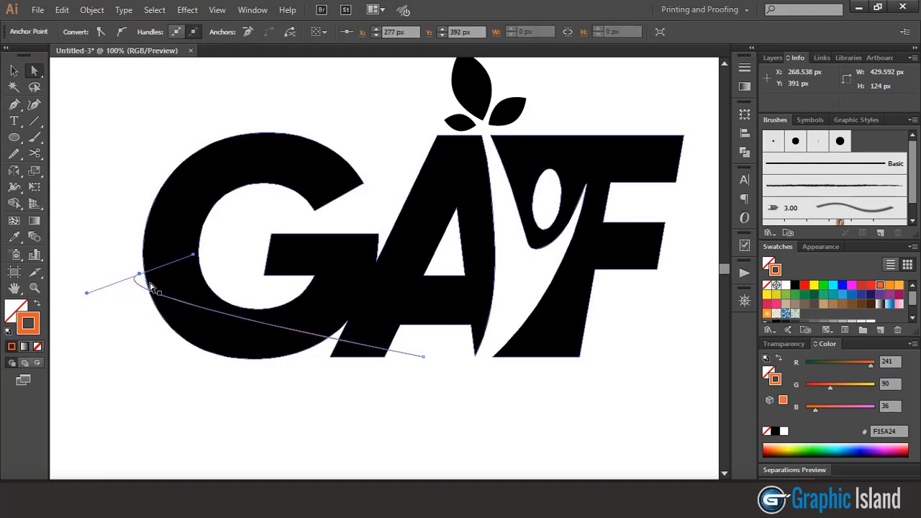
pyautogui.press('Up')
pyautogui.press('Up')
pyautogui.press('Up')
pyautogui.press('Up')
pyautogui.press('Up')
pyautogui.press('Up')
pyautogui.press('Up')
pyautogui.press('Up')
pyautogui.press('Up')
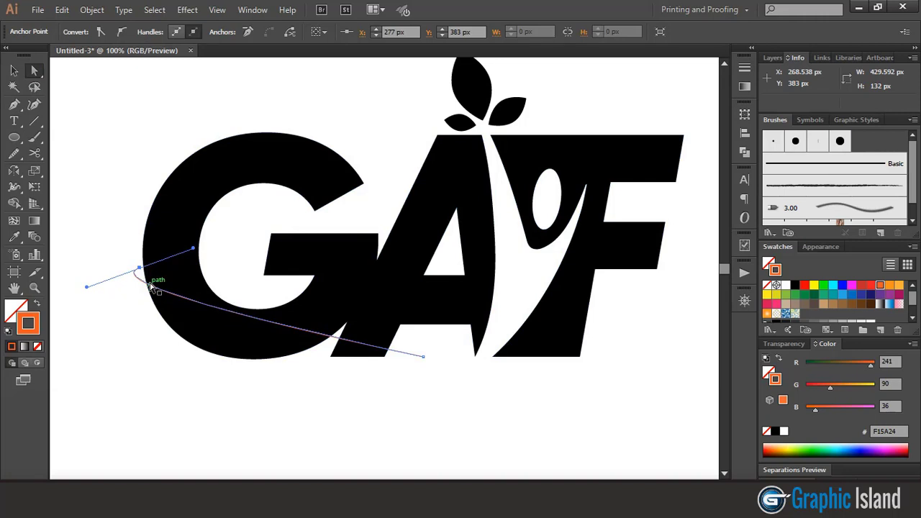
pyautogui.click(100, 361)
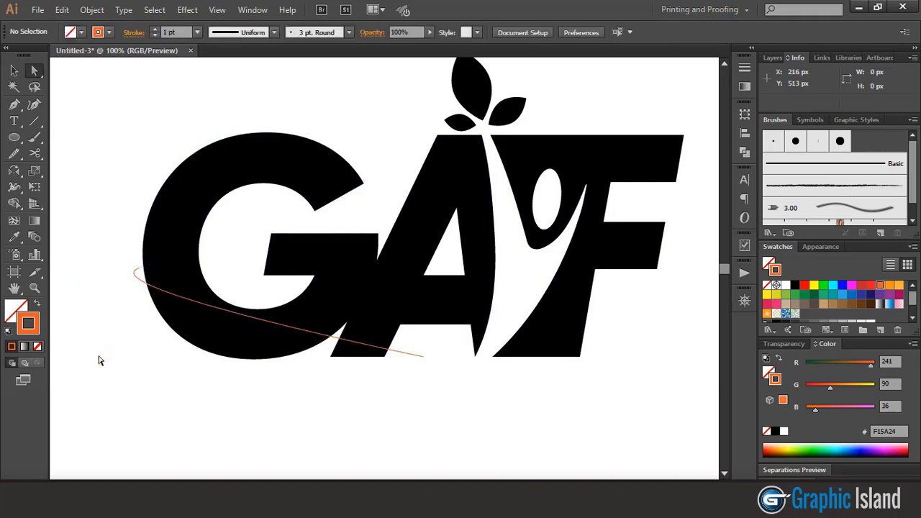
# Reshape the left tip's curve and draw the swoosh's lower return curve beneath the letters
pyautogui.click(16, 105)
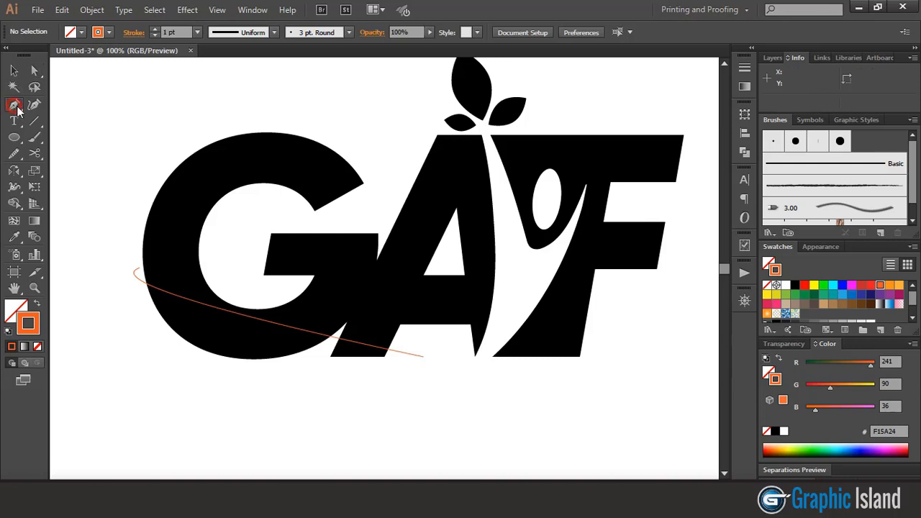
pyautogui.moveTo(139, 270); pyautogui.dragTo(143, 291)
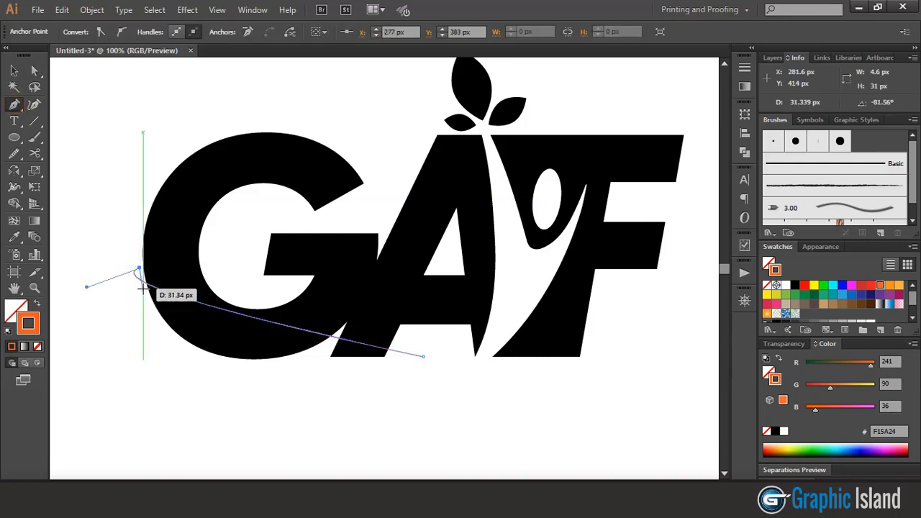
pyautogui.moveTo(143, 290); pyautogui.dragTo(168, 305)
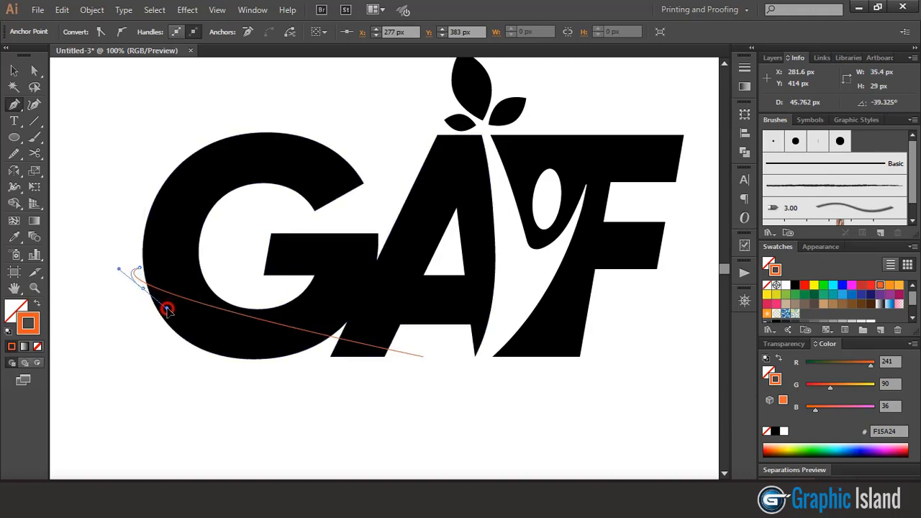
pyautogui.moveTo(167, 309); pyautogui.dragTo(420, 372)
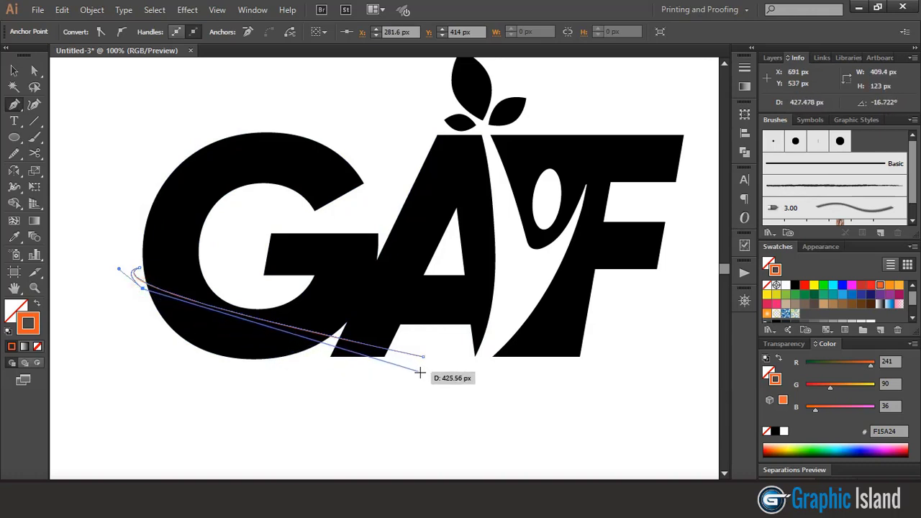
pyautogui.moveTo(420, 371); pyautogui.dragTo(631, 423)
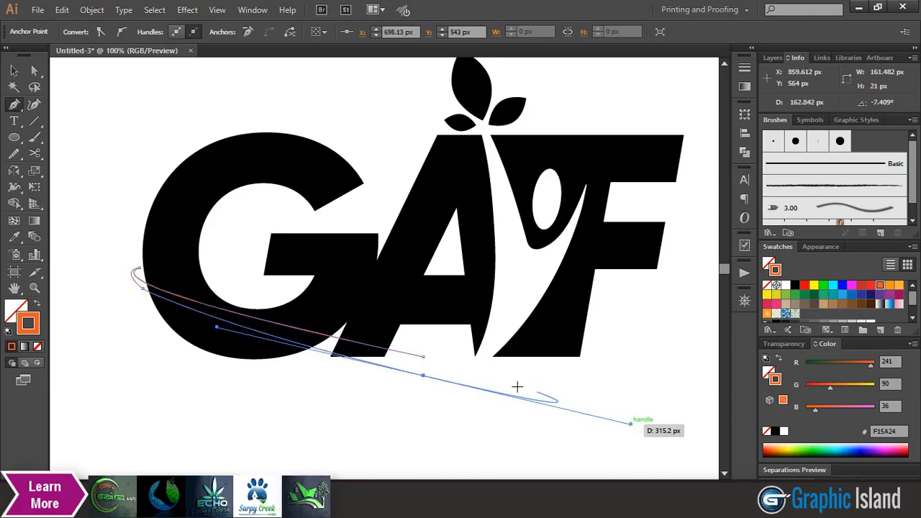
pyautogui.moveTo(423, 375); pyautogui.dragTo(423, 356)
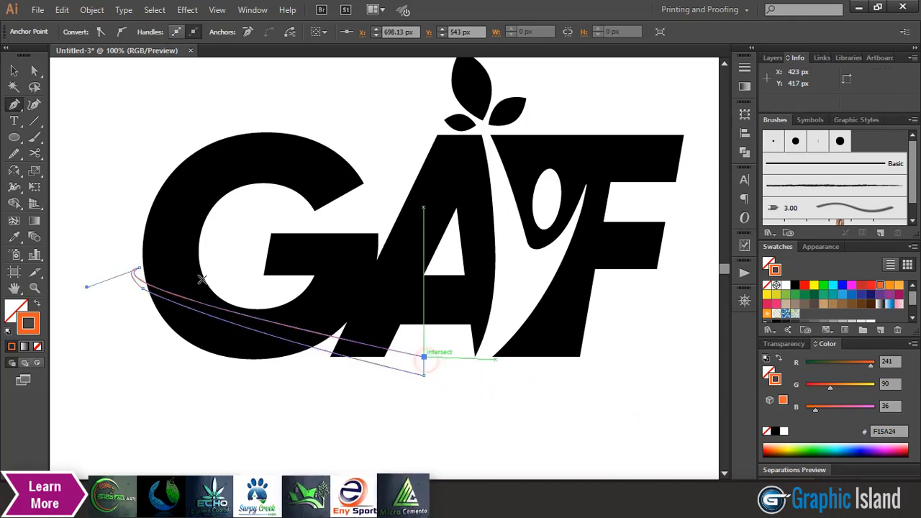
pyautogui.click(14, 70)
pyautogui.click(54, 102)
# Draw a wider second swoosh: curved point below the A, corner under the G, closed curving at the tip
pyautogui.scroll(-3, 53, 103)
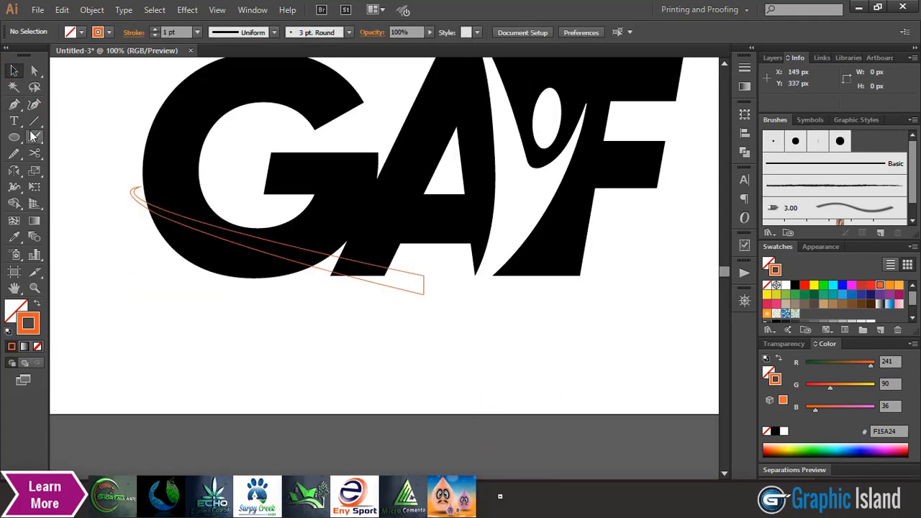
pyautogui.click(13, 104)
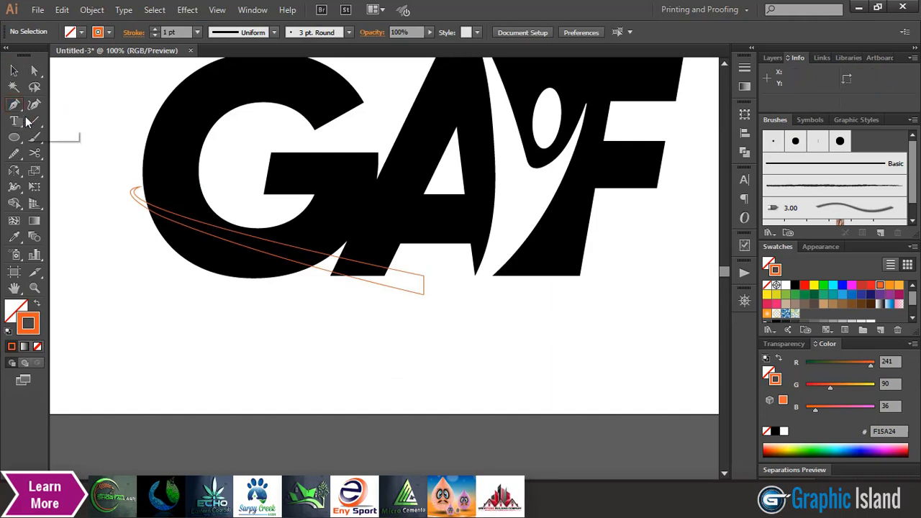
pyautogui.click(126, 193)
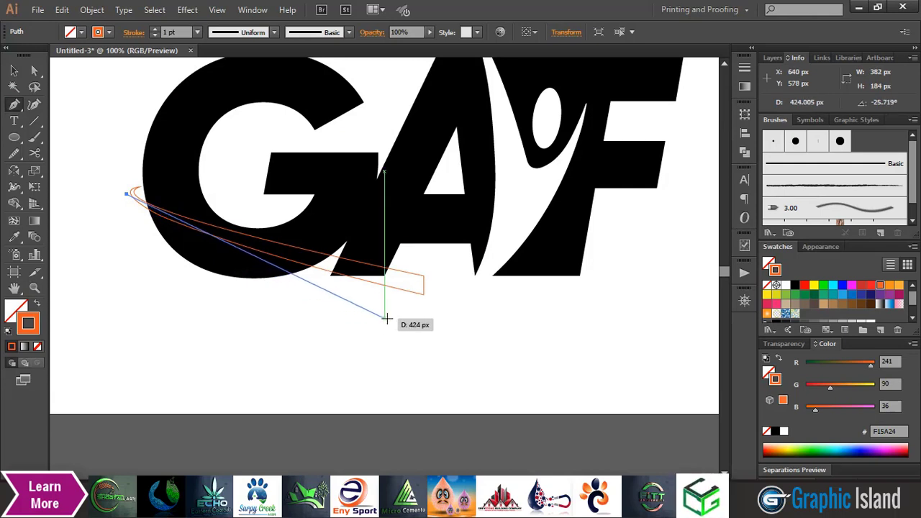
pyautogui.moveTo(401, 318)
pyautogui.mouseDown()
pyautogui.moveTo(598, 387)
pyautogui.moveTo(654, 389)
pyautogui.moveTo(682, 410)
pyautogui.mouseUp()
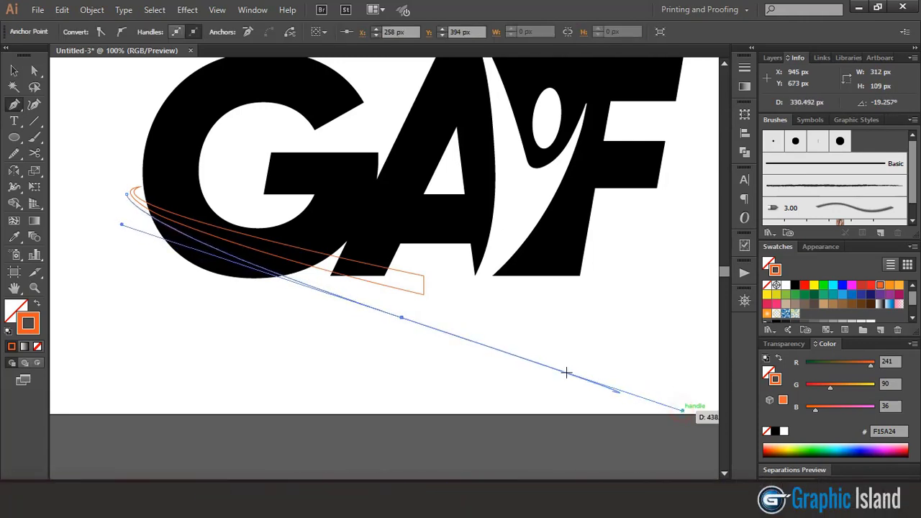
pyautogui.click(401, 317)
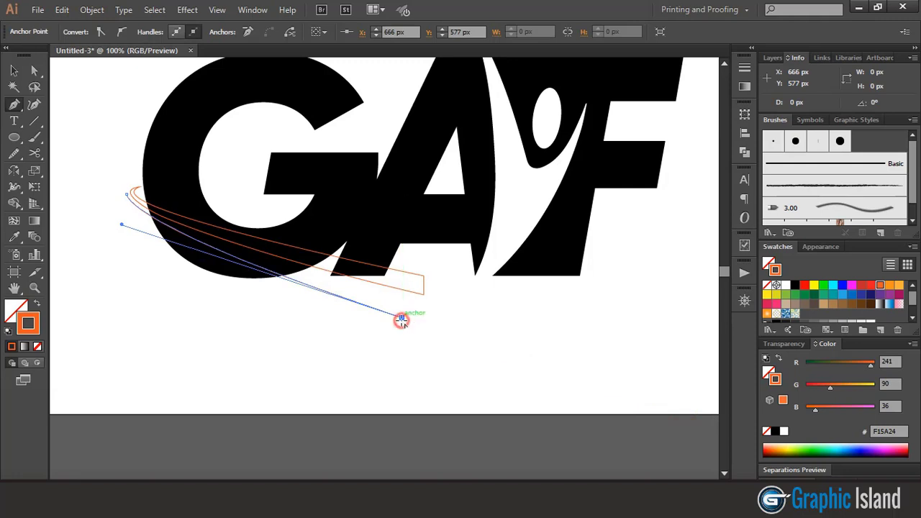
pyautogui.click(323, 349)
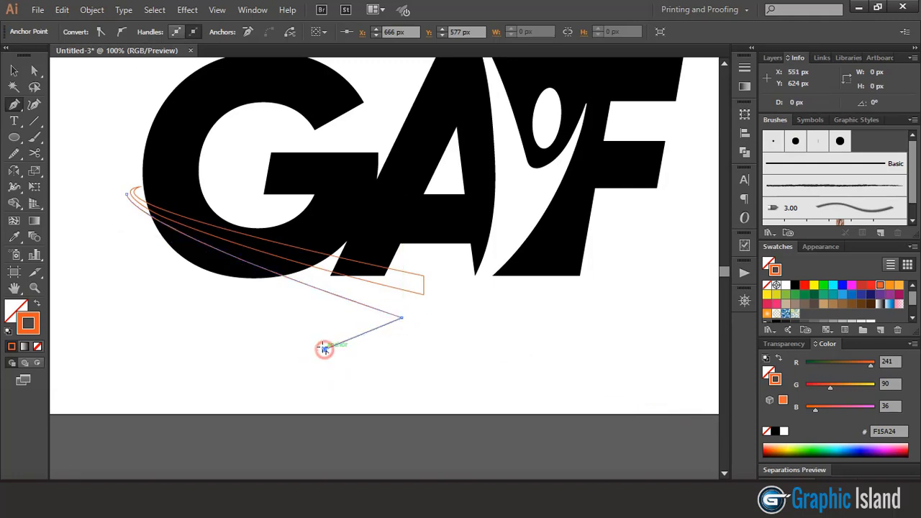
pyautogui.click(125, 195)
pyautogui.moveTo(125, 195); pyautogui.dragTo(149, 182)
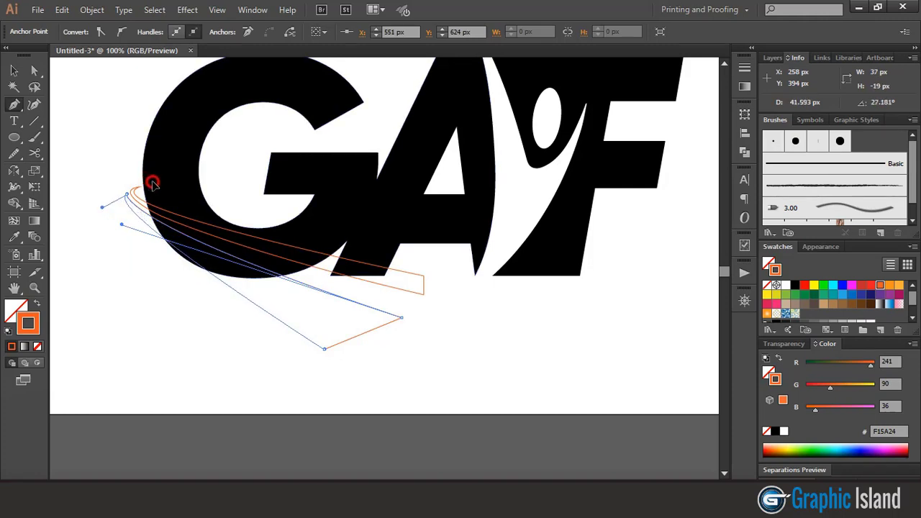
pyautogui.moveTo(155, 185); pyautogui.dragTo(153, 178)
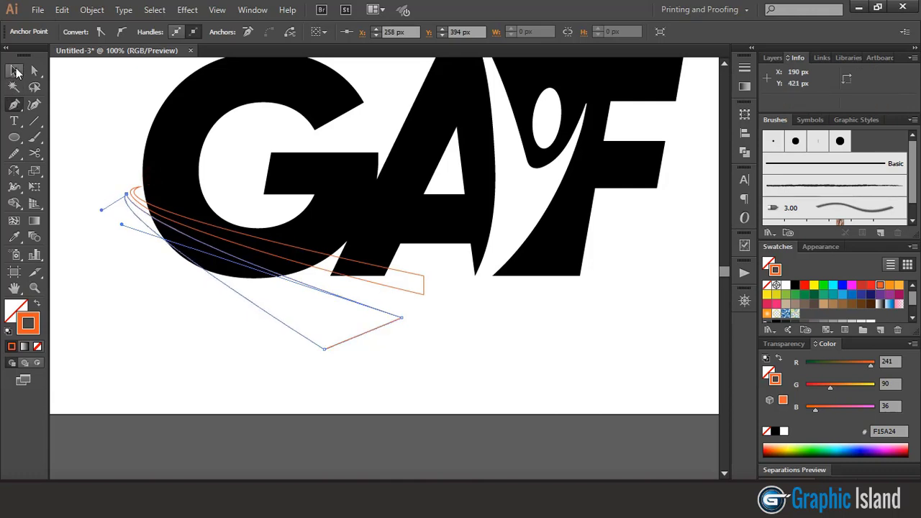
pyautogui.click(16, 71)
pyautogui.click(83, 112)
pyautogui.click(14, 104)
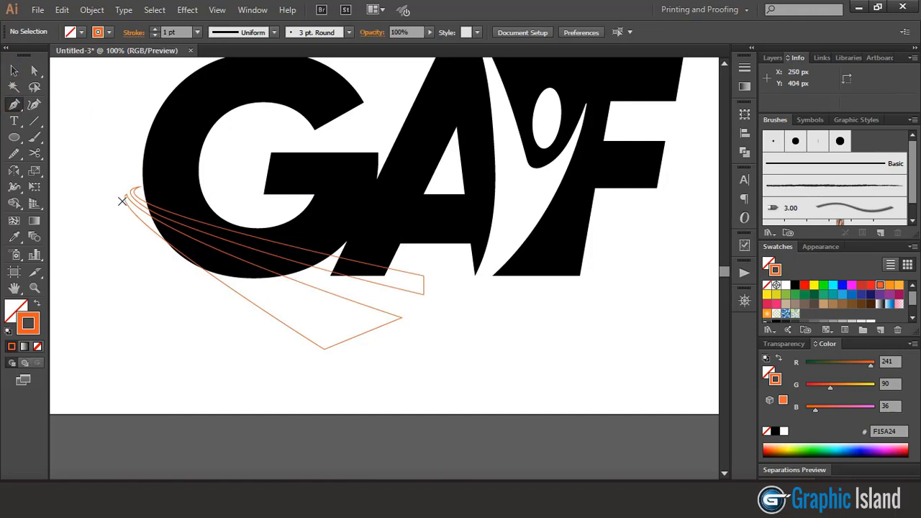
# Draw a third swoosh blade from the tip, curving far below the letters, with a short corner and curved close
pyautogui.click(122, 202)
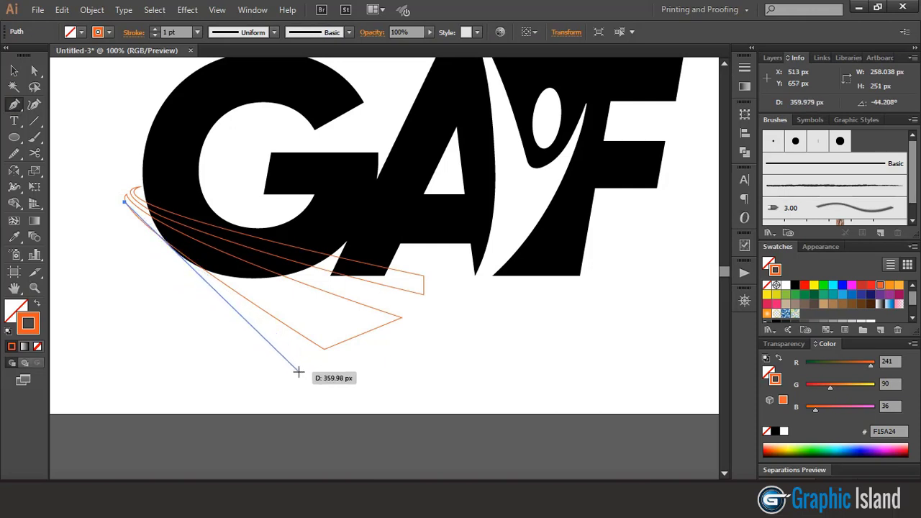
pyautogui.moveTo(299, 372); pyautogui.dragTo(432, 471)
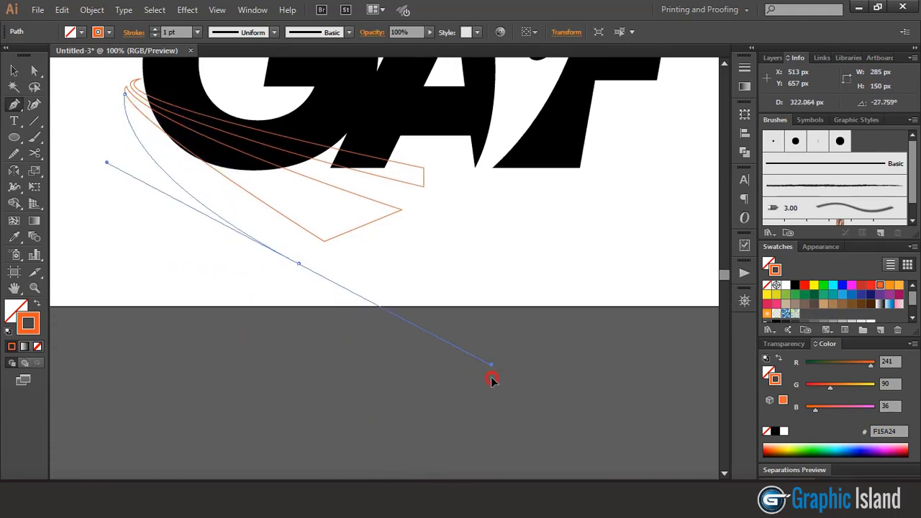
pyautogui.moveTo(435, 472)
pyautogui.mouseDown()
pyautogui.moveTo(478, 403)
pyautogui.moveTo(492, 419)
pyautogui.mouseUp()
pyautogui.click(298, 264)
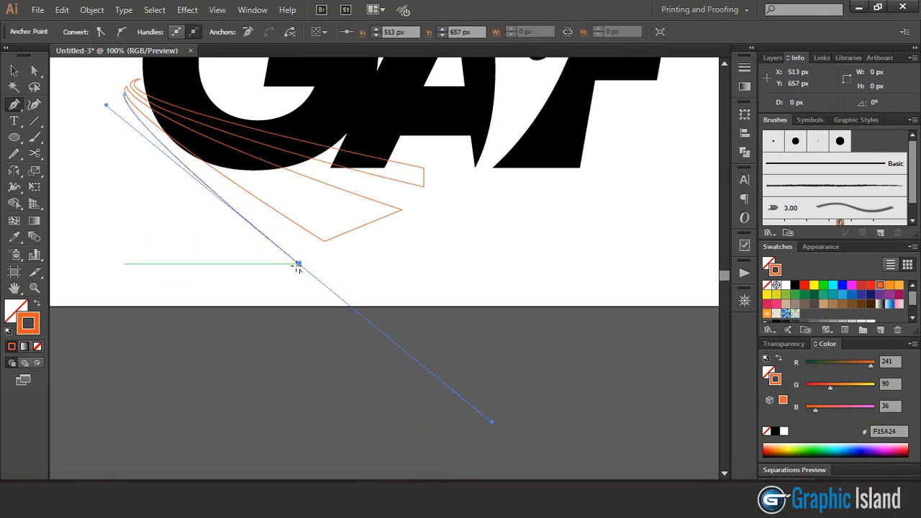
pyautogui.moveTo(298, 264); pyautogui.dragTo(267, 282)
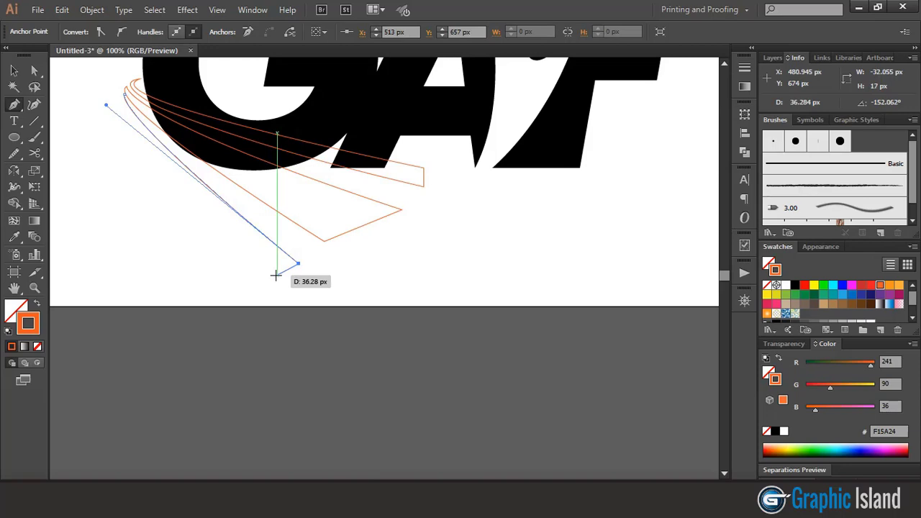
pyautogui.click(276, 274)
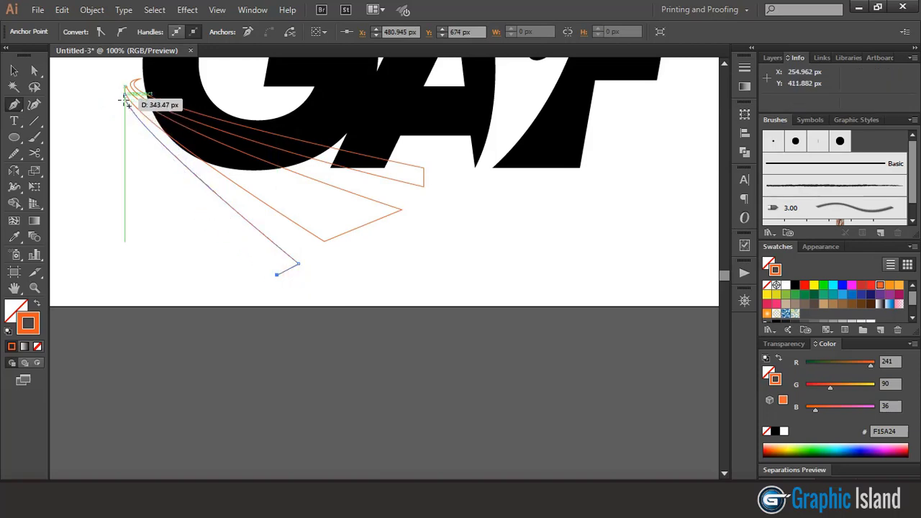
pyautogui.moveTo(125, 95); pyautogui.dragTo(147, 76)
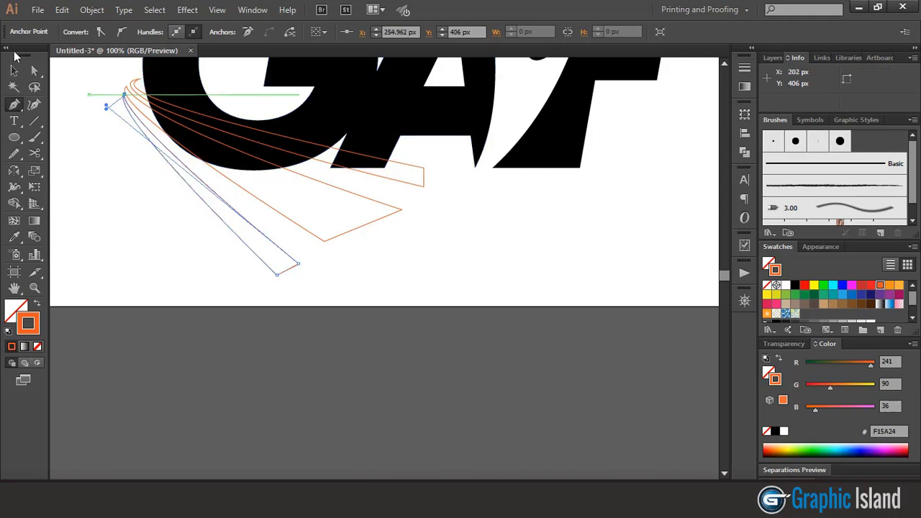
pyautogui.click(14, 70)
# Rotate the third swoosh about 2 degrees and nudge it slightly up and right
pyautogui.click(325, 307)
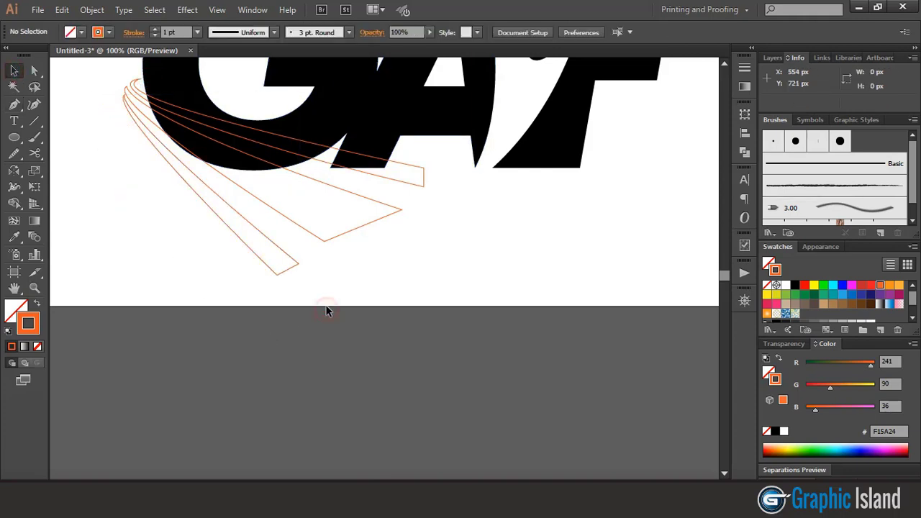
pyautogui.click(293, 265)
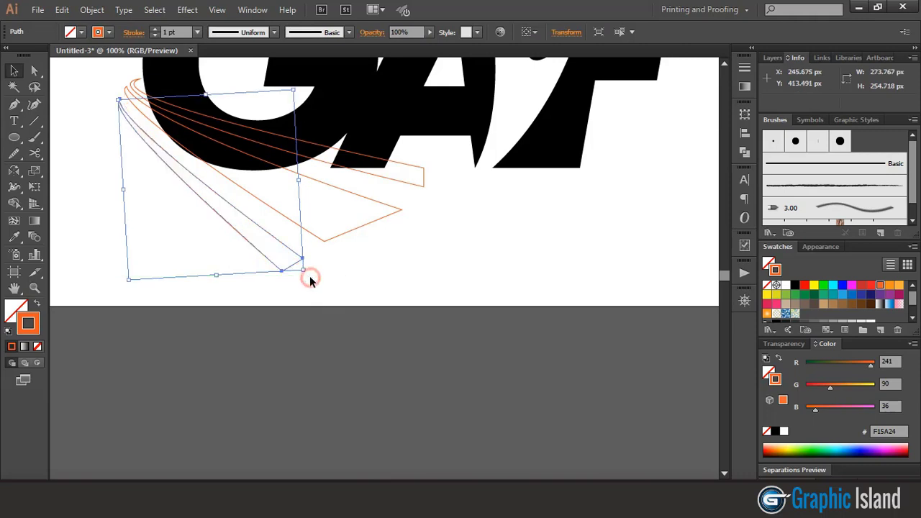
pyautogui.moveTo(306, 274); pyautogui.dragTo(304, 279)
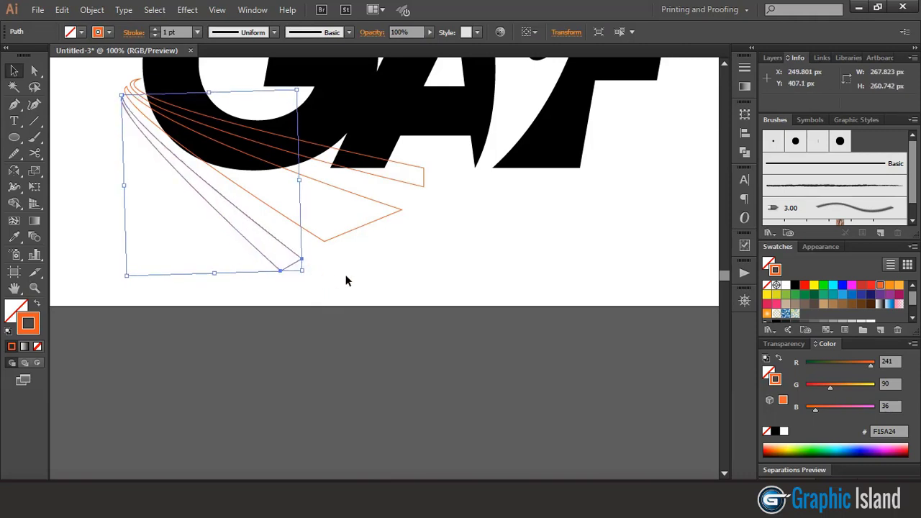
pyautogui.press('Right')
pyautogui.press('Up')
pyautogui.click(307, 271)
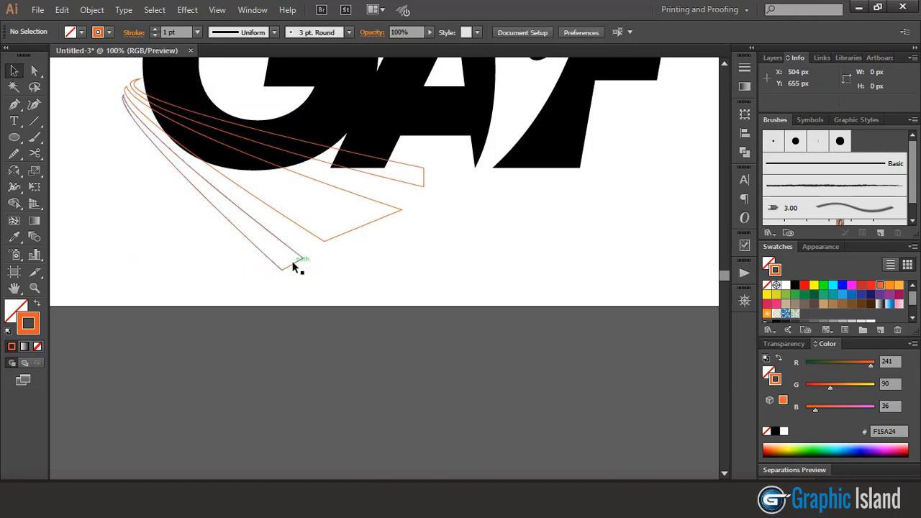
# Fill the lower swoosh strip with dark navy
pyautogui.click(293, 265)
pyautogui.scroll(2, 347, 269)
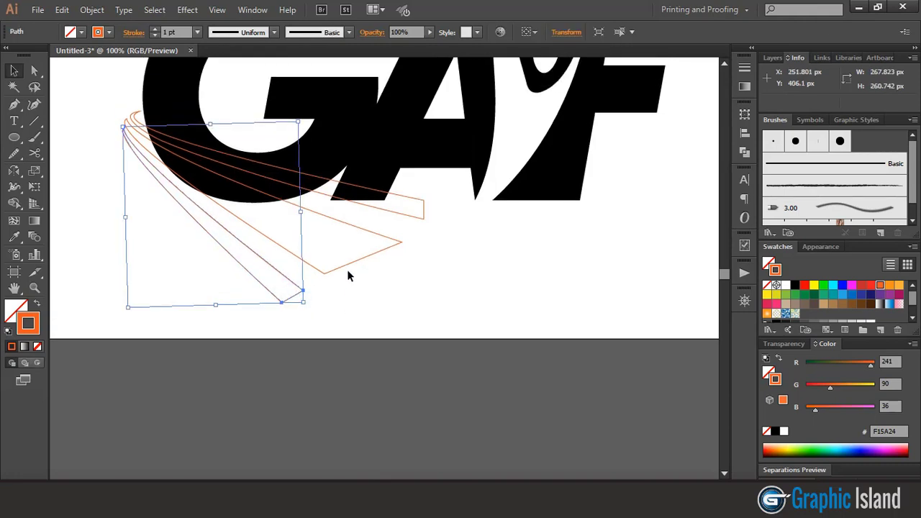
pyautogui.scroll(1, 367, 281)
pyautogui.click(408, 286)
pyautogui.scroll(2, 344, 338)
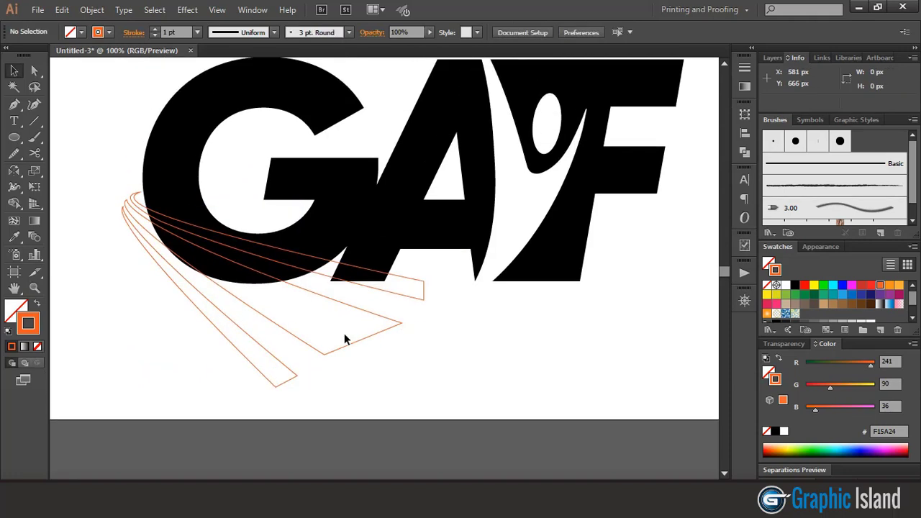
pyautogui.click(290, 370)
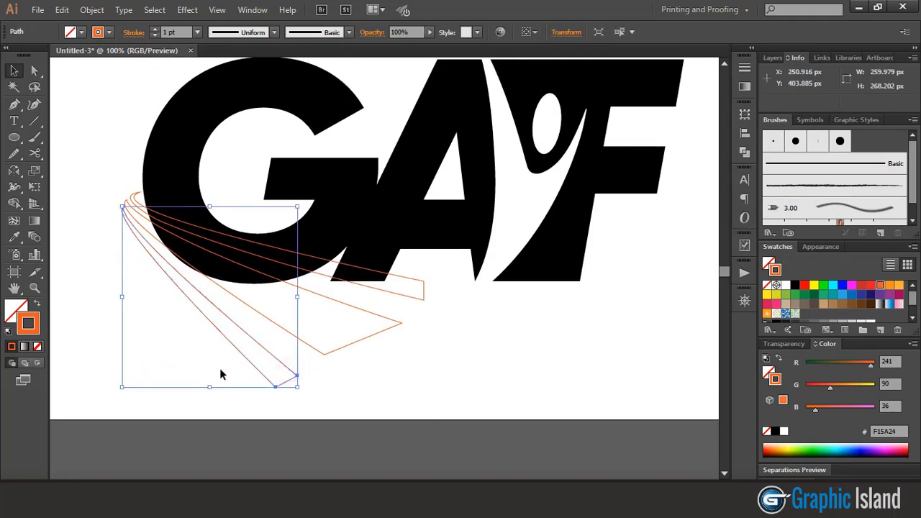
pyautogui.click(16, 308)
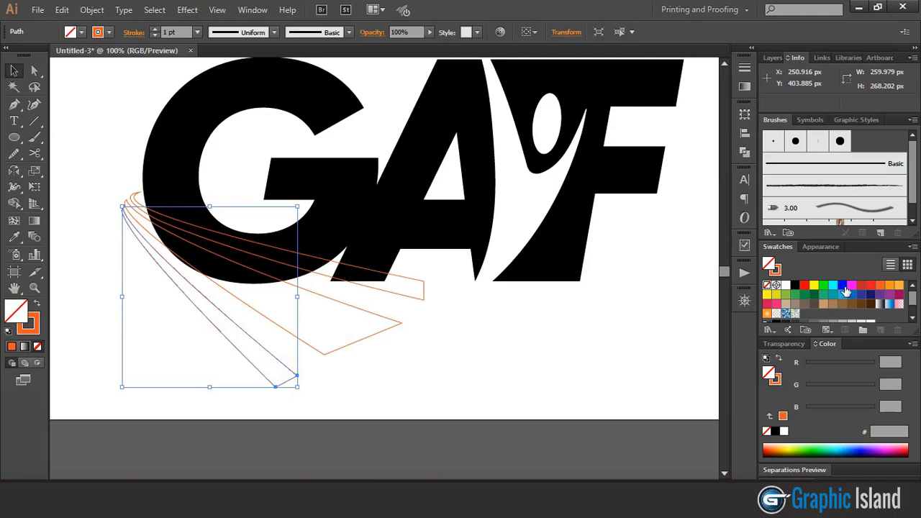
pyautogui.click(870, 295)
pyautogui.click(475, 371)
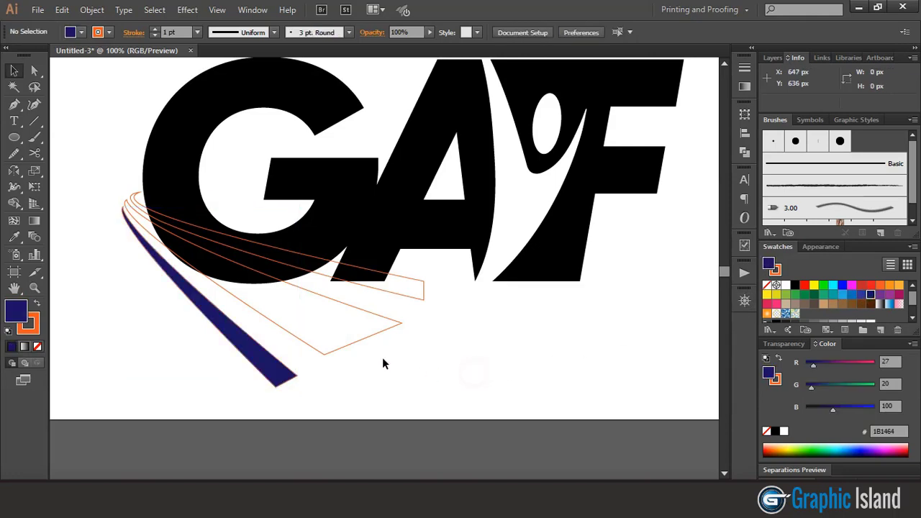
# Eyedrop navy onto the upper strip and fill the middle wedge green
pyautogui.click(400, 294)
pyautogui.click(14, 238)
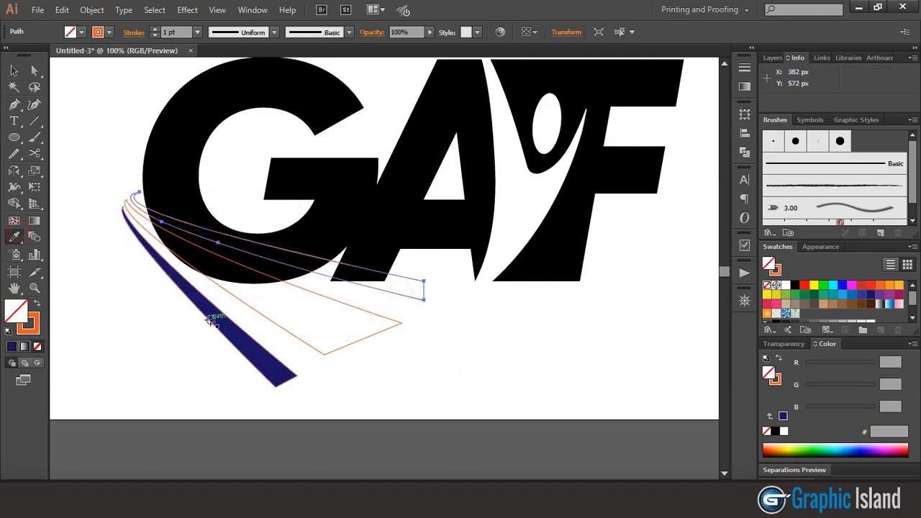
pyautogui.click(217, 319)
pyautogui.click(14, 69)
pyautogui.click(65, 106)
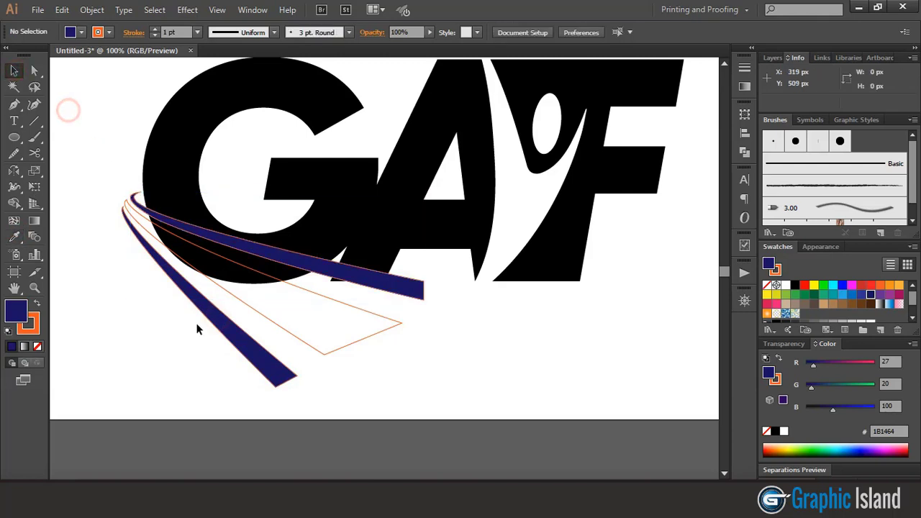
pyautogui.click(302, 347)
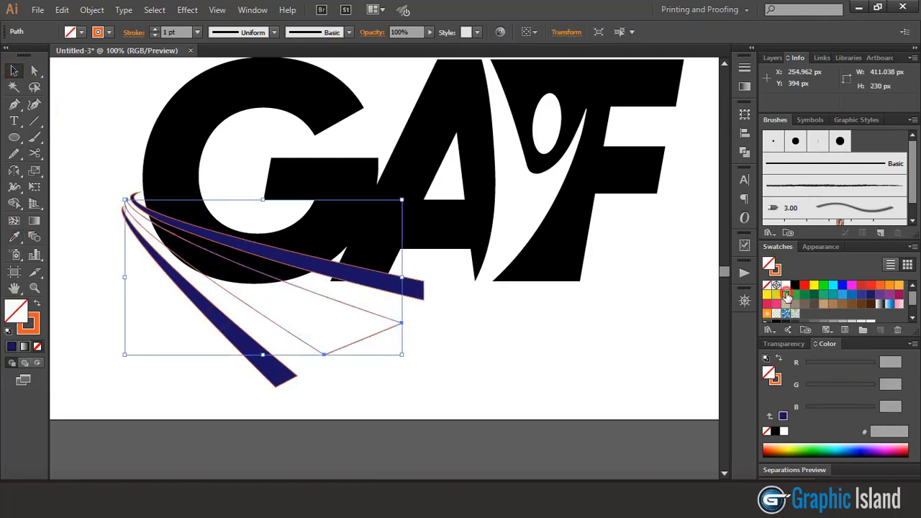
pyautogui.click(785, 294)
pyautogui.click(446, 333)
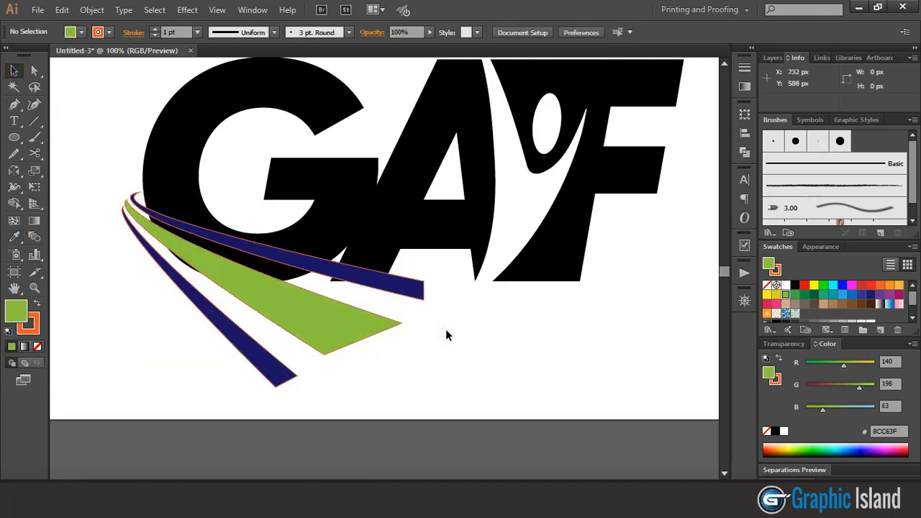
# Remove the orange strokes from all three swoosh shapes
pyautogui.click(421, 292)
pyautogui.keyDown('shift'); pyautogui.click(353, 325); pyautogui.keyUp('shift')
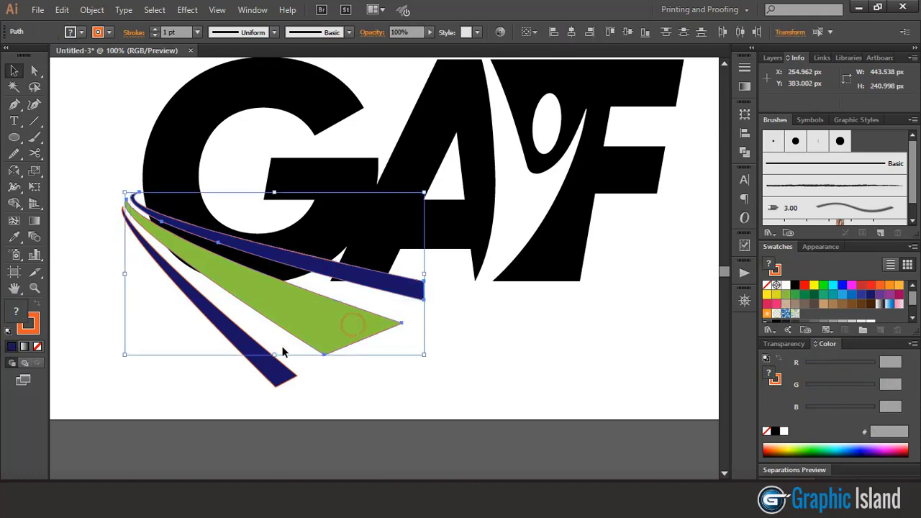
pyautogui.keyDown('shift'); pyautogui.click(267, 370); pyautogui.keyUp('shift')
pyautogui.click(38, 347)
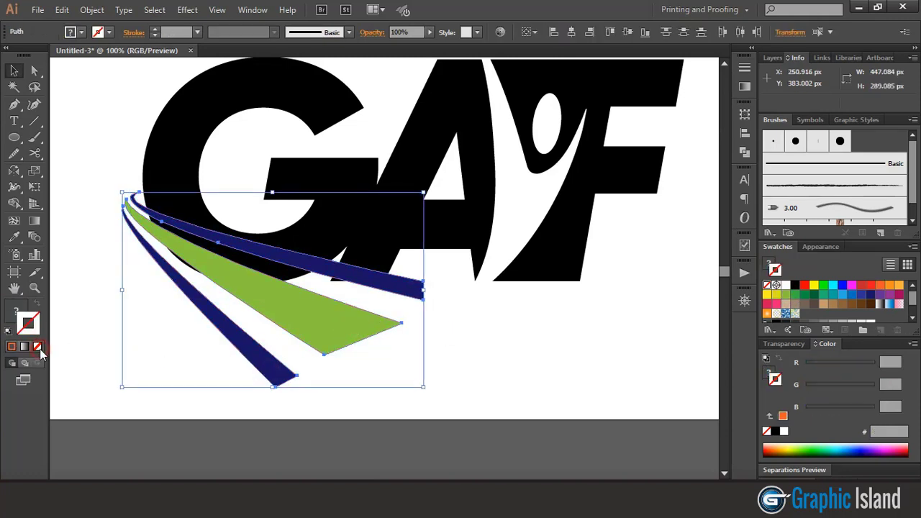
pyautogui.click(18, 317)
pyautogui.click(96, 315)
pyautogui.scroll(2, 65, 237)
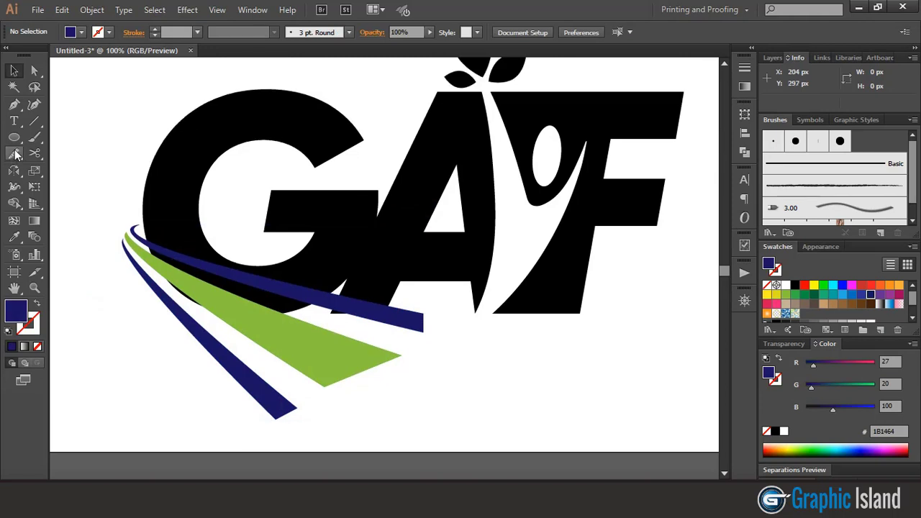
pyautogui.click(13, 105)
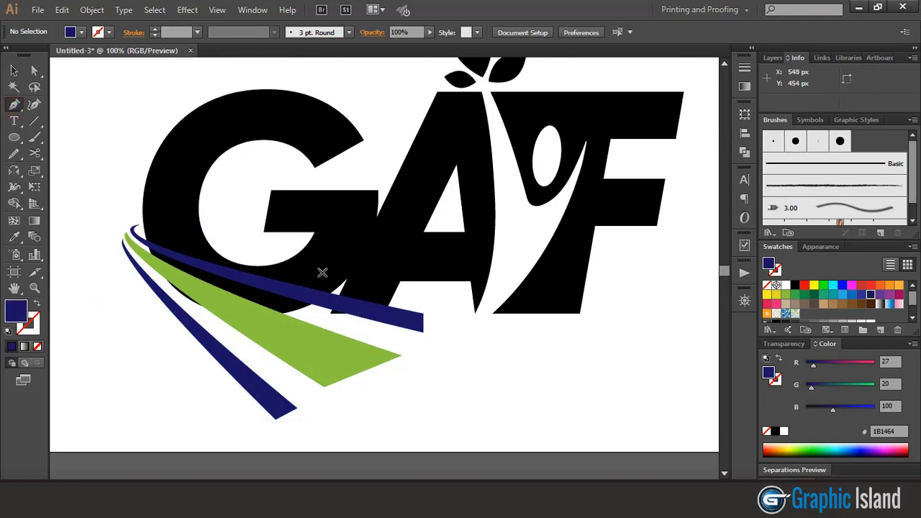
# Draw a four-cornered connecting shape between the letters and the upper swoosh strip
pyautogui.moveTo(322, 273); pyautogui.dragTo(303, 314)
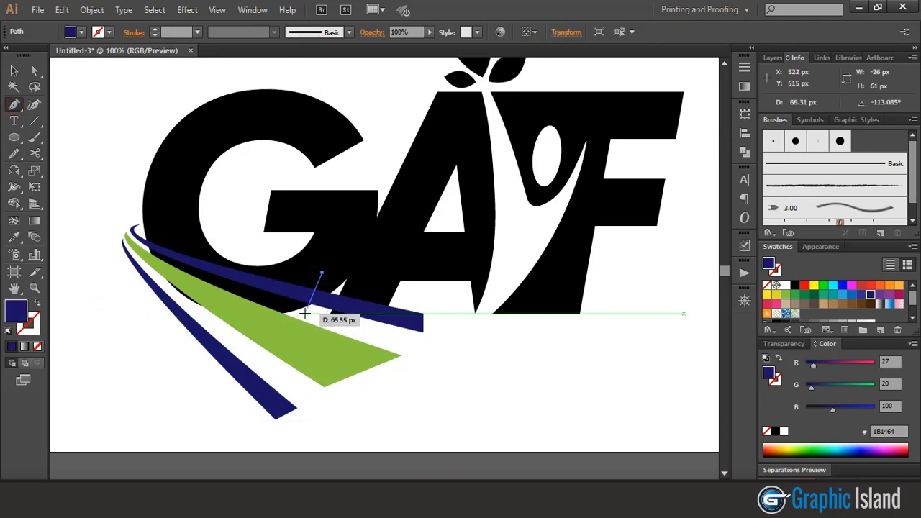
pyautogui.click(304, 313)
pyautogui.click(344, 323)
pyautogui.click(385, 263)
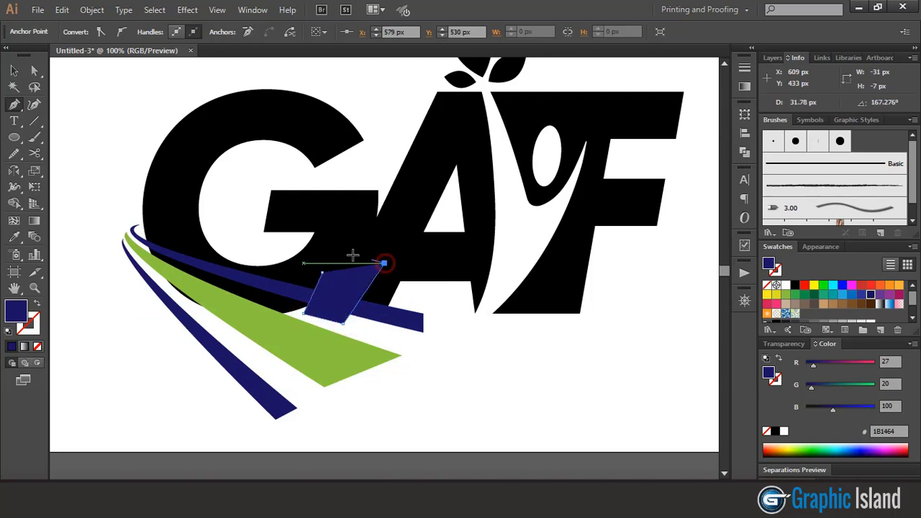
pyautogui.click(340, 255)
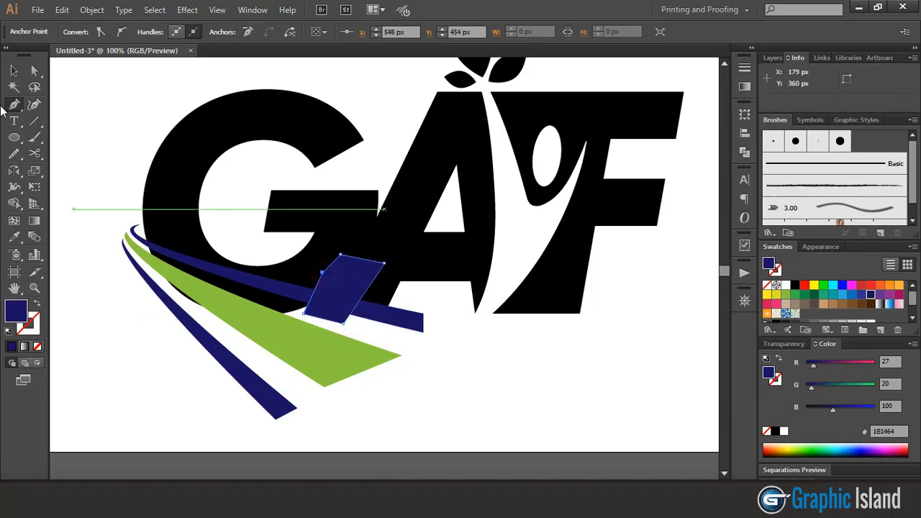
pyautogui.click(13, 70)
# Unite the connecting shape with the GAF letters using Pathfinder
pyautogui.keyDown('shift'); pyautogui.click(394, 246); pyautogui.keyUp('shift')
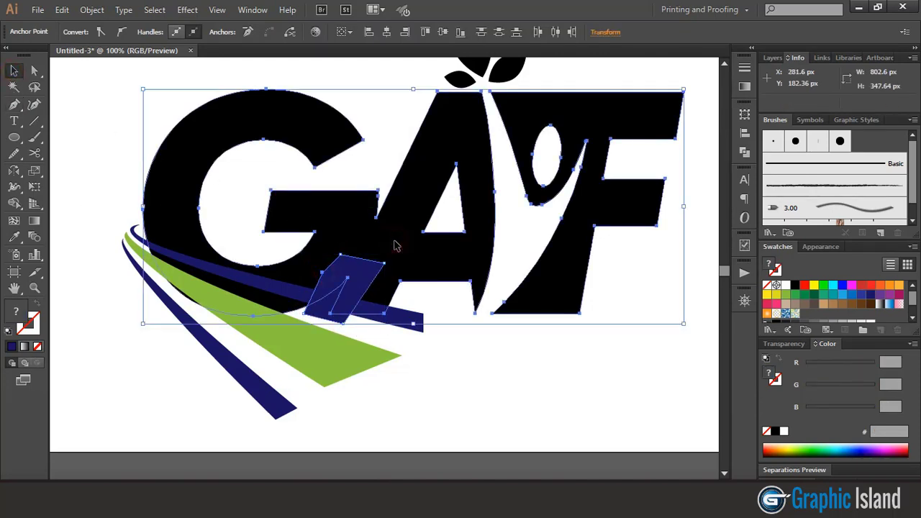
pyautogui.click(745, 152)
pyautogui.click(586, 134)
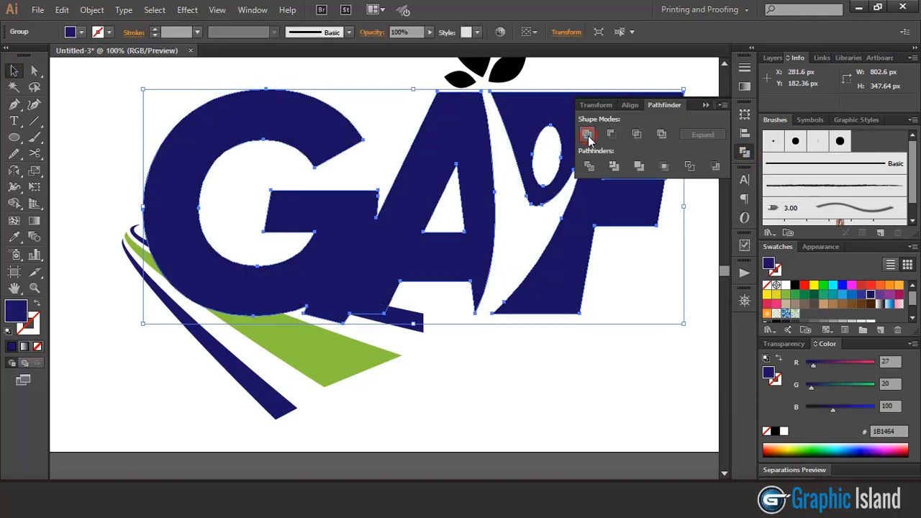
pyautogui.click(706, 104)
pyautogui.click(460, 362)
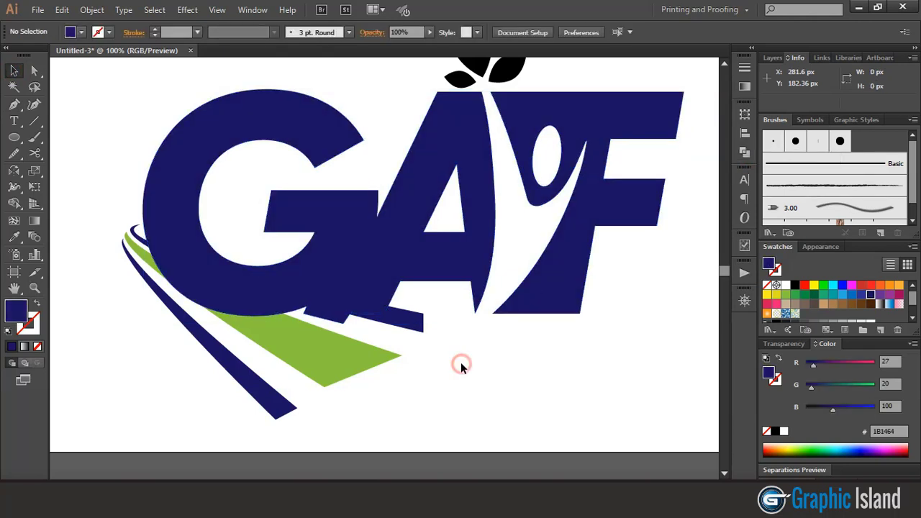
# Merge the upper navy swoosh strip into the letters with the Shape Builder tool
pyautogui.click(407, 318)
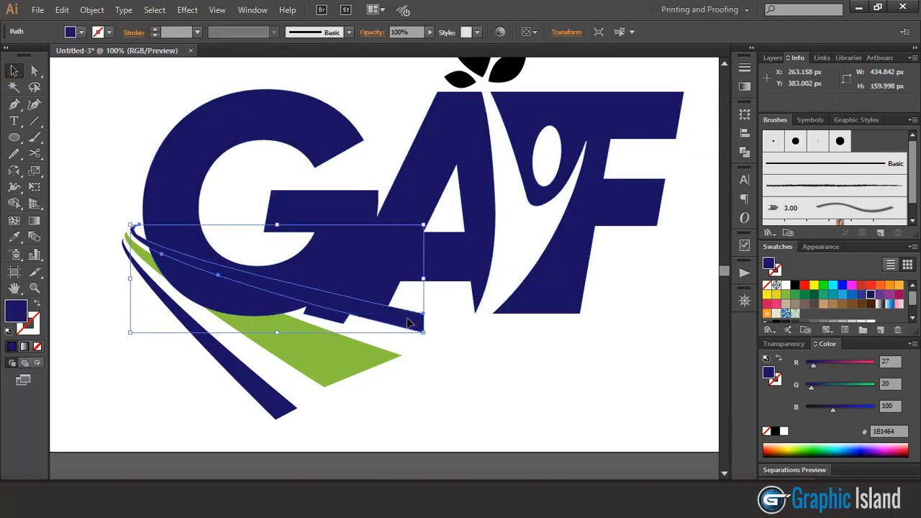
pyautogui.keyDown('shift'); pyautogui.click(336, 269); pyautogui.keyUp('shift')
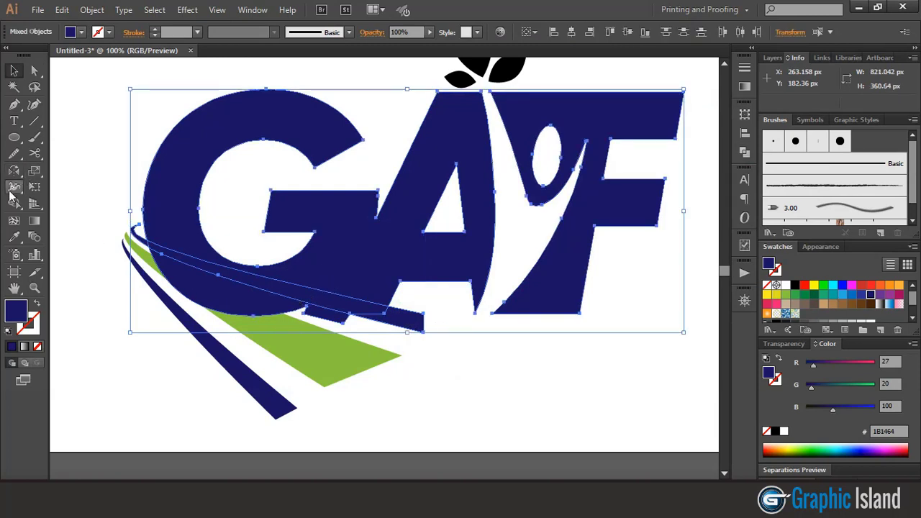
pyautogui.click(13, 203)
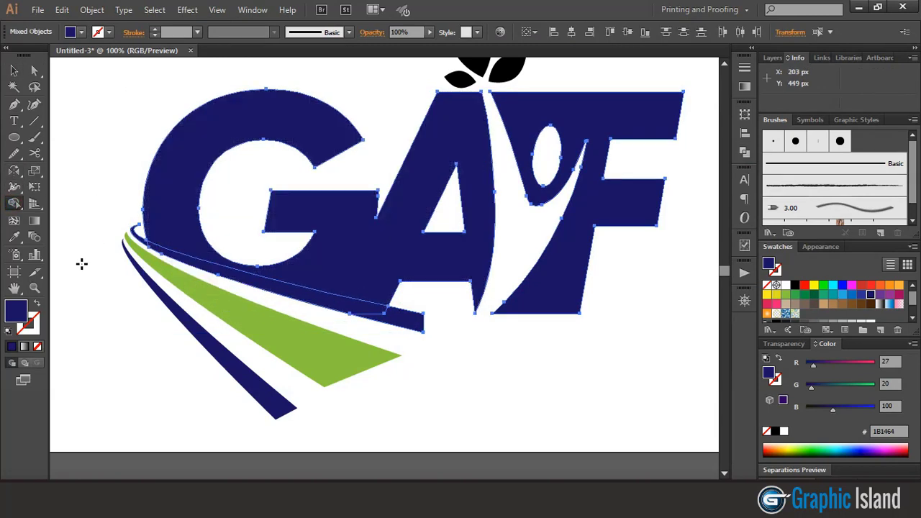
pyautogui.click(14, 70)
pyautogui.click(90, 153)
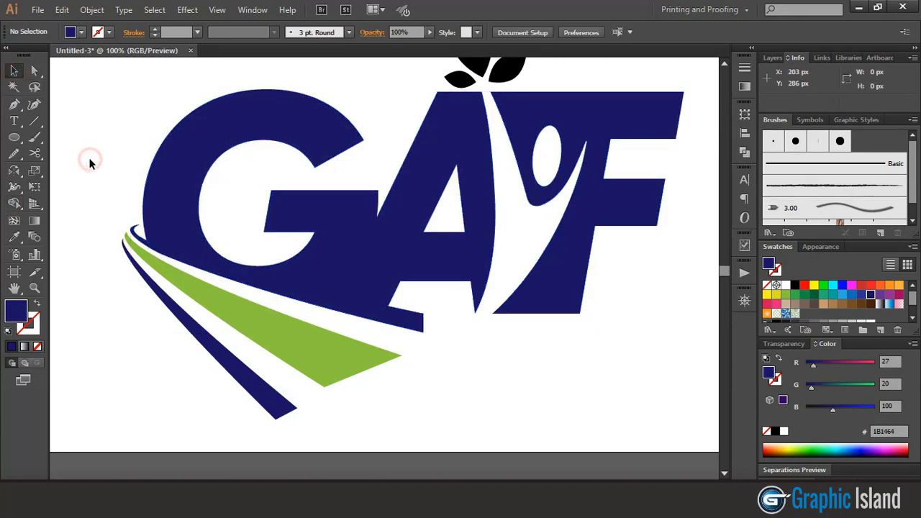
pyautogui.scroll(2, 65, 209)
# Draw a straight diagonal line across the swoosh, rotate it, and place a copy higher up
pyautogui.click(15, 105)
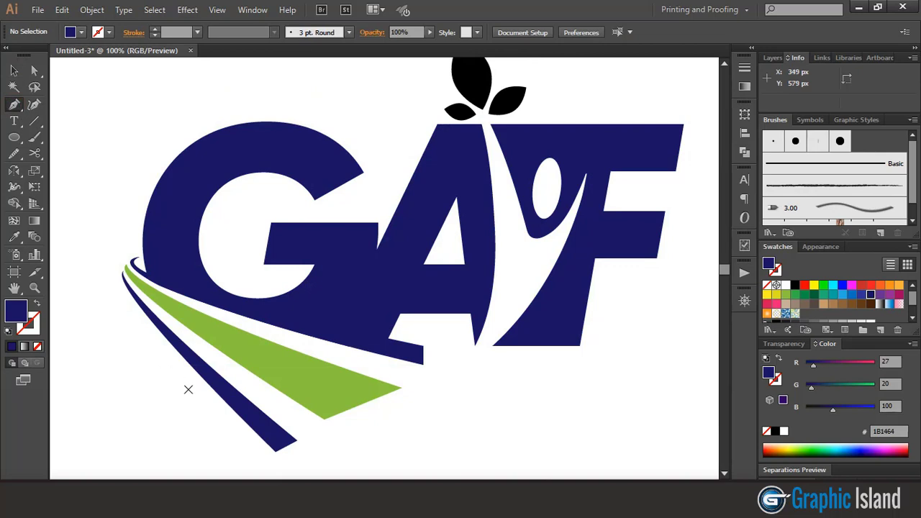
pyautogui.click(188, 389)
pyautogui.click(341, 328)
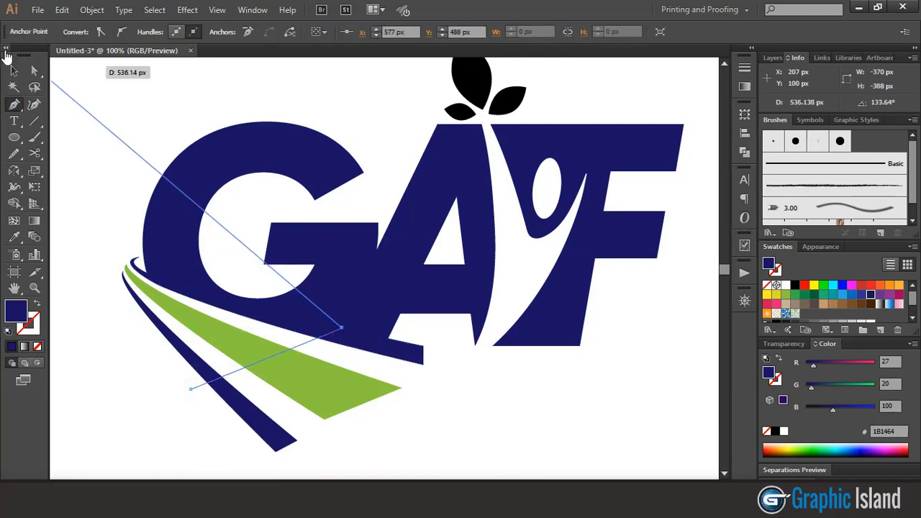
pyautogui.click(13, 69)
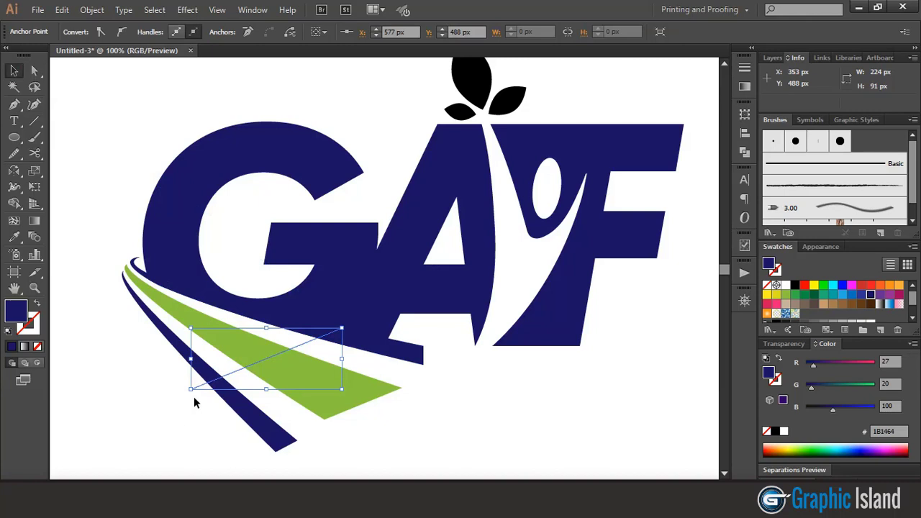
pyautogui.moveTo(189, 394); pyautogui.dragTo(178, 380)
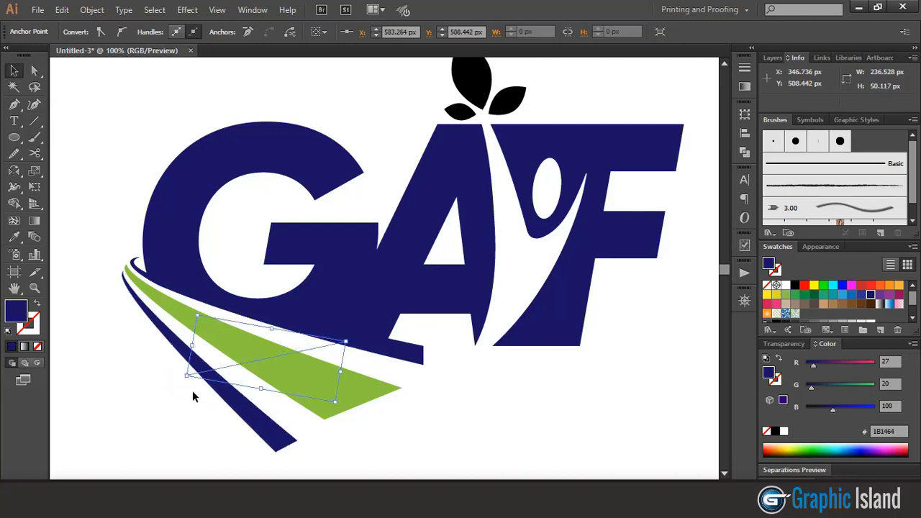
pyautogui.moveTo(182, 382); pyautogui.dragTo(185, 329)
pyautogui.click(261, 400)
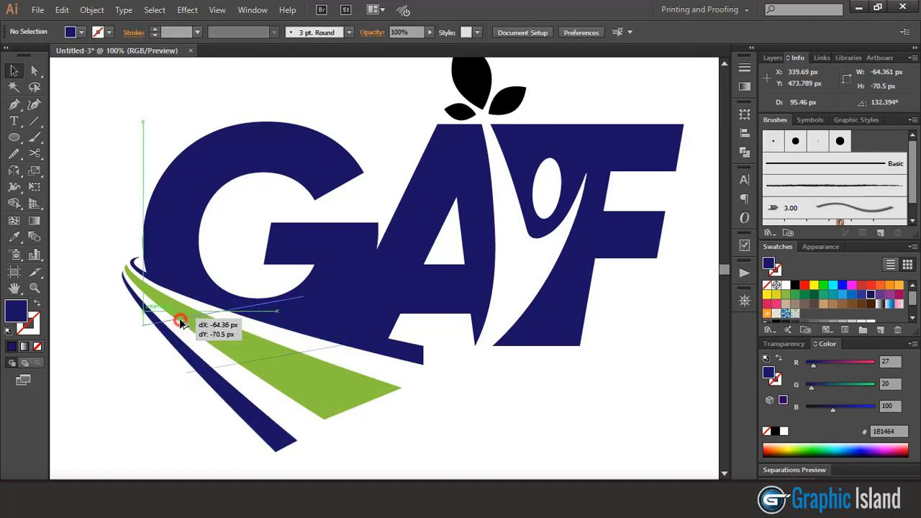
pyautogui.moveTo(185, 330); pyautogui.dragTo(145, 289)
pyautogui.click(132, 370)
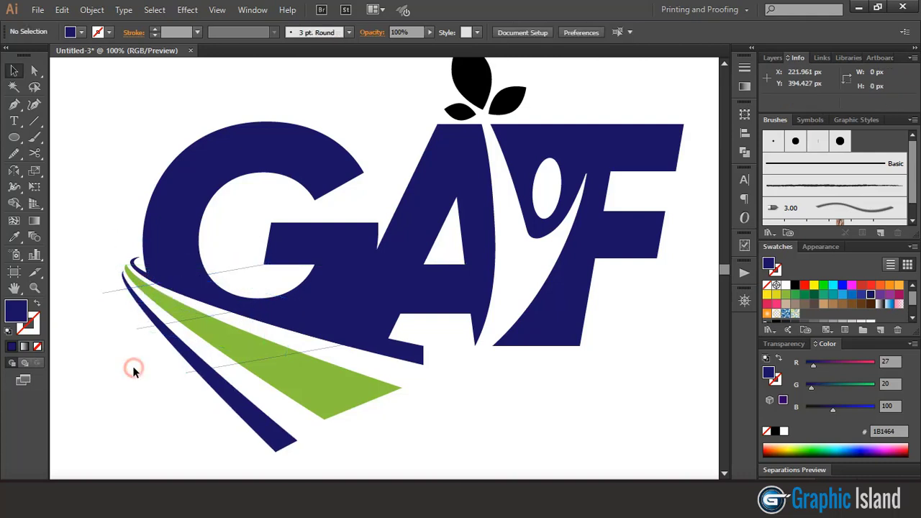
# Give the upper two diagonal lines thick orange strokes
pyautogui.click(112, 291)
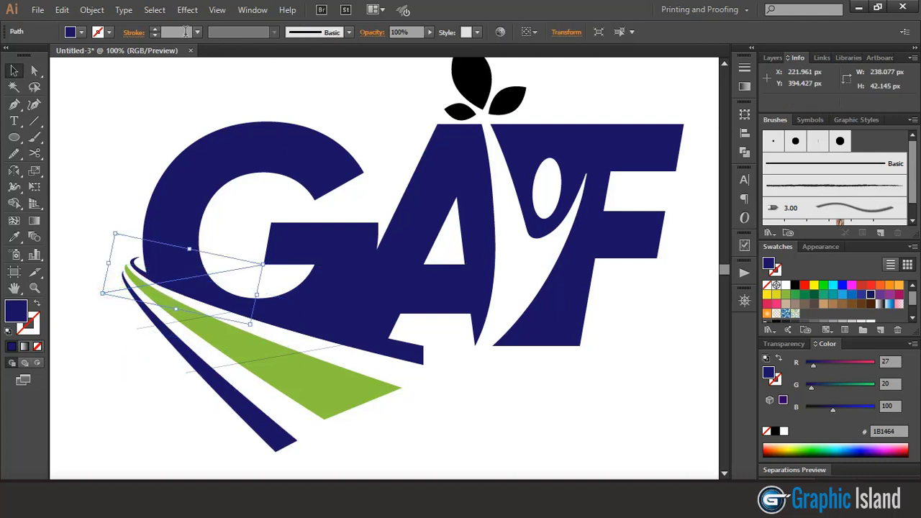
pyautogui.click(155, 30)
pyautogui.click(156, 29)
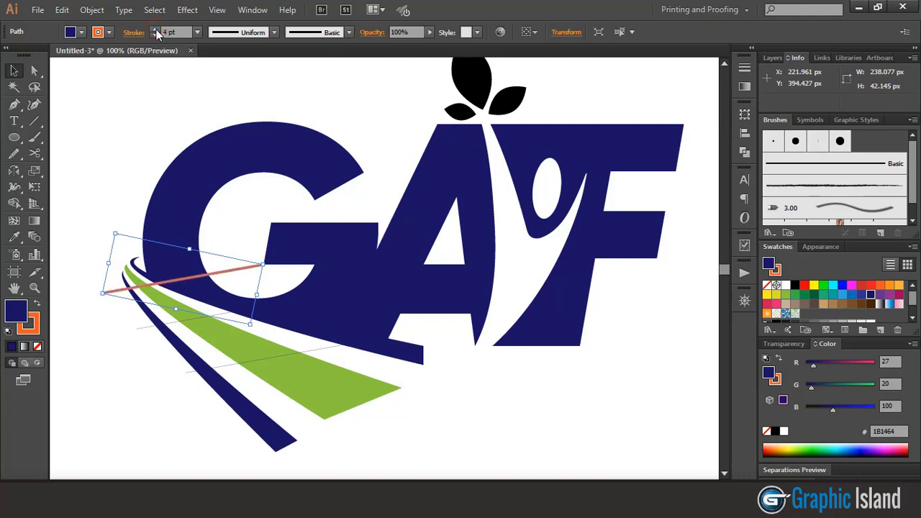
pyautogui.click(116, 340)
pyautogui.click(146, 325)
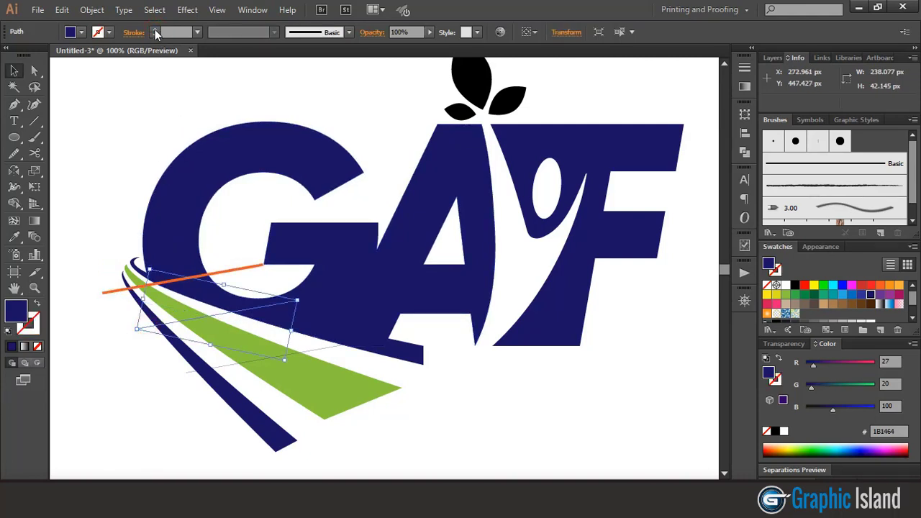
pyautogui.click(155, 30)
pyautogui.click(155, 31)
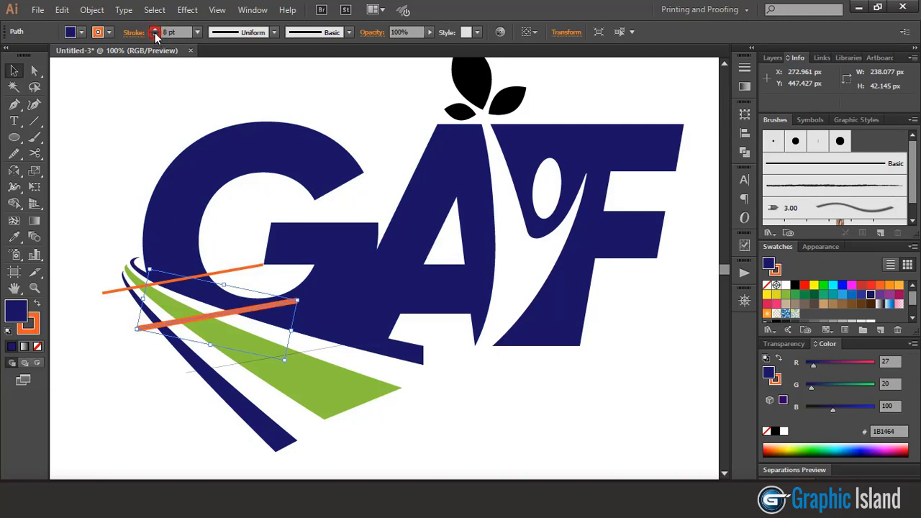
pyautogui.click(59, 410)
# Give the lowest line an orange stroke, thinned to 10 pt
pyautogui.click(216, 368)
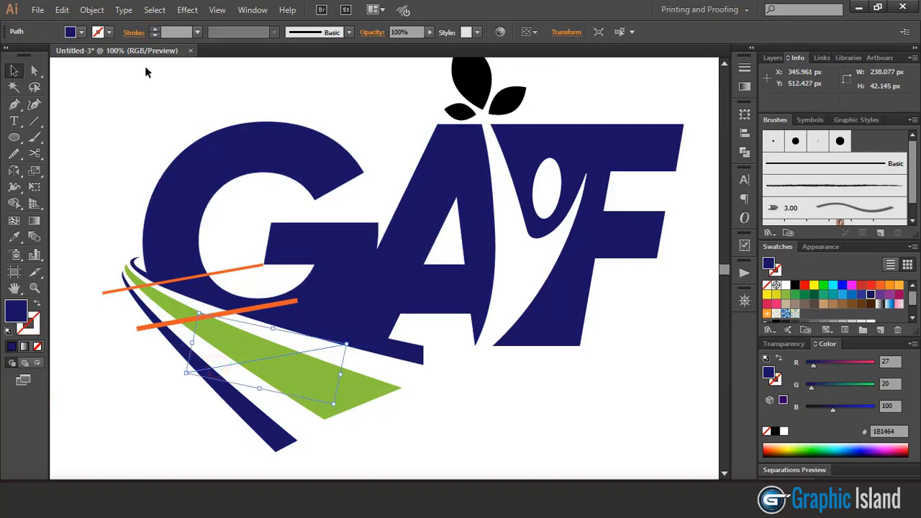
pyautogui.click(153, 30)
pyautogui.click(155, 30)
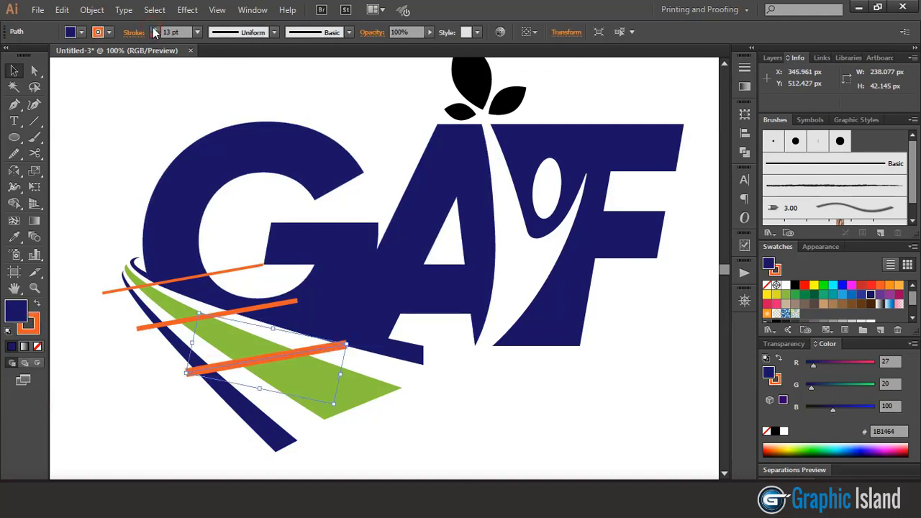
pyautogui.click(154, 35)
pyautogui.click(154, 35)
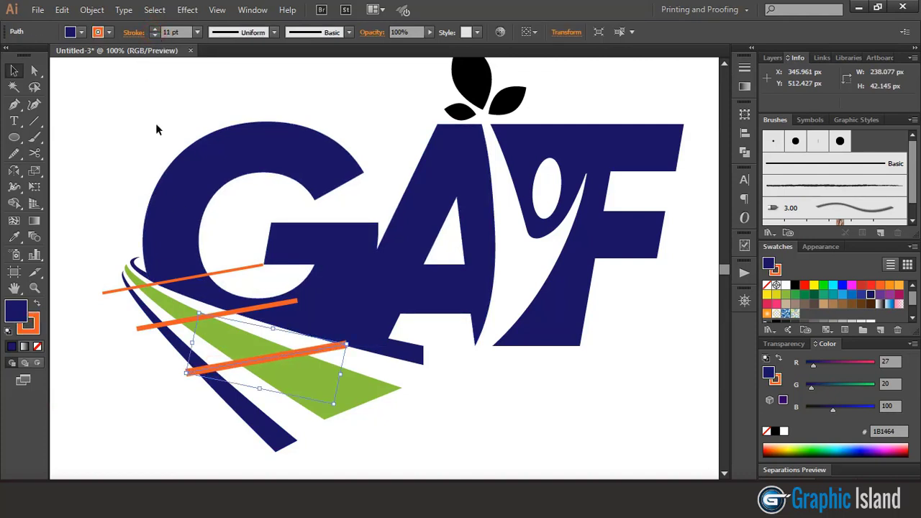
pyautogui.click(153, 34)
pyautogui.click(134, 378)
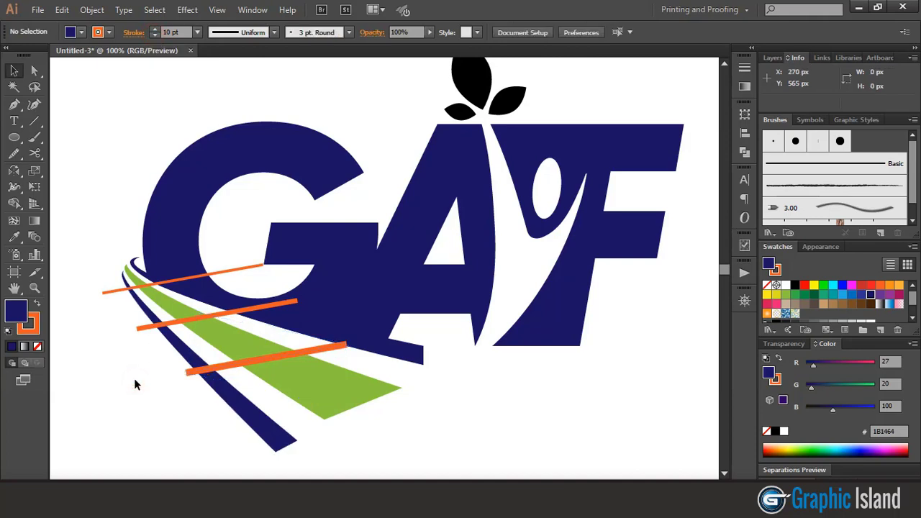
# Expand the three orange stroked lines and unite them into one filled shape
pyautogui.click(177, 322)
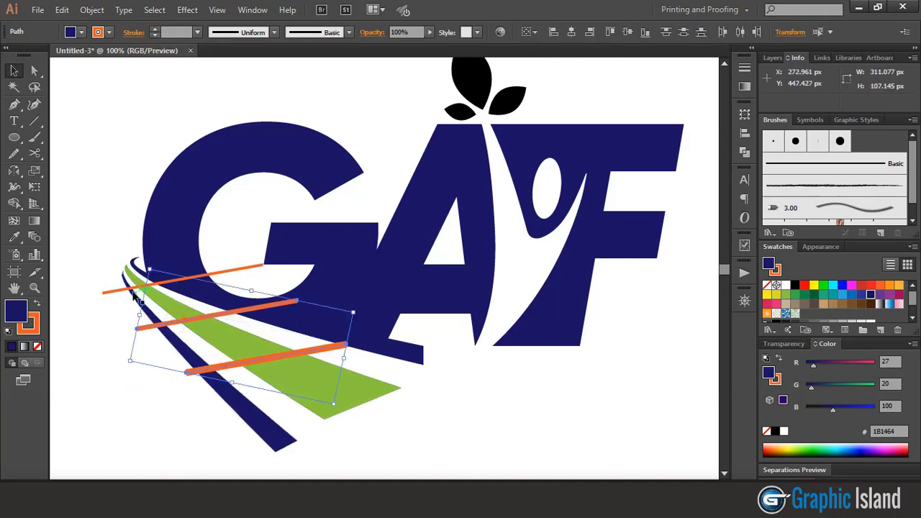
pyautogui.click(91, 9)
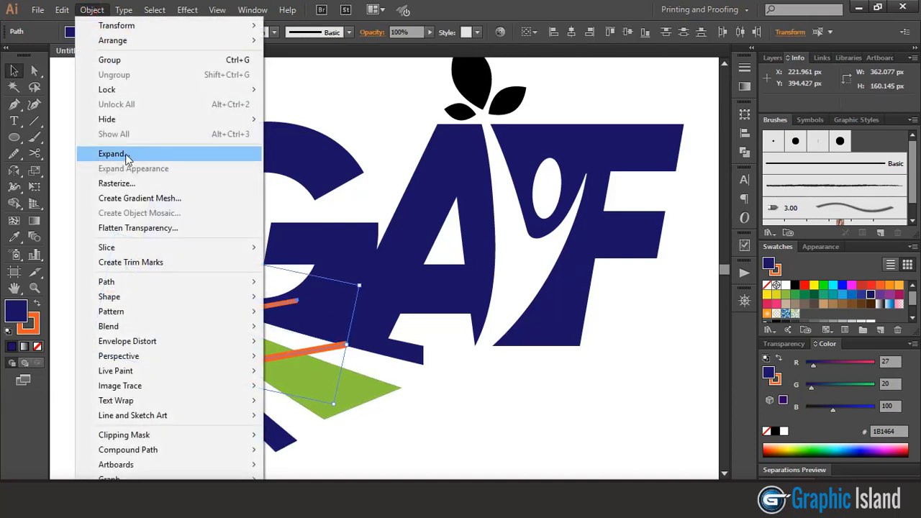
pyautogui.click(94, 152)
pyautogui.click(418, 326)
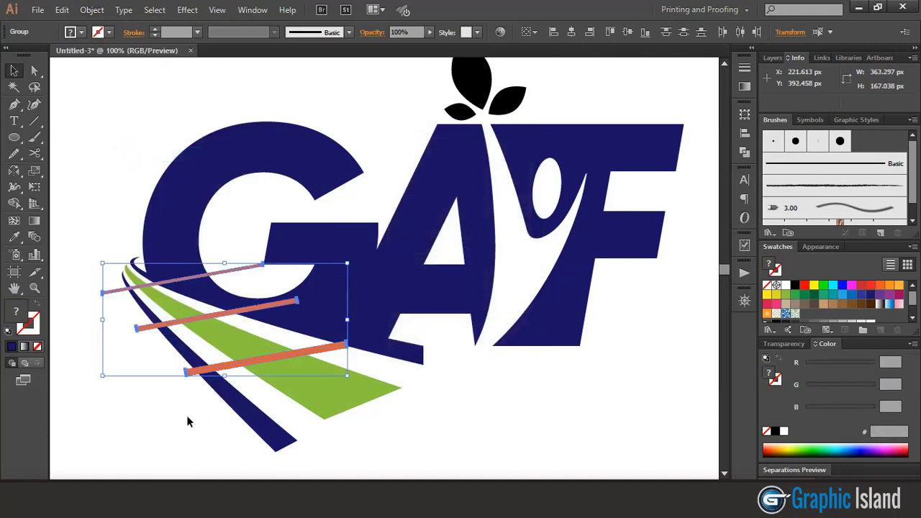
pyautogui.click(745, 152)
pyautogui.click(587, 133)
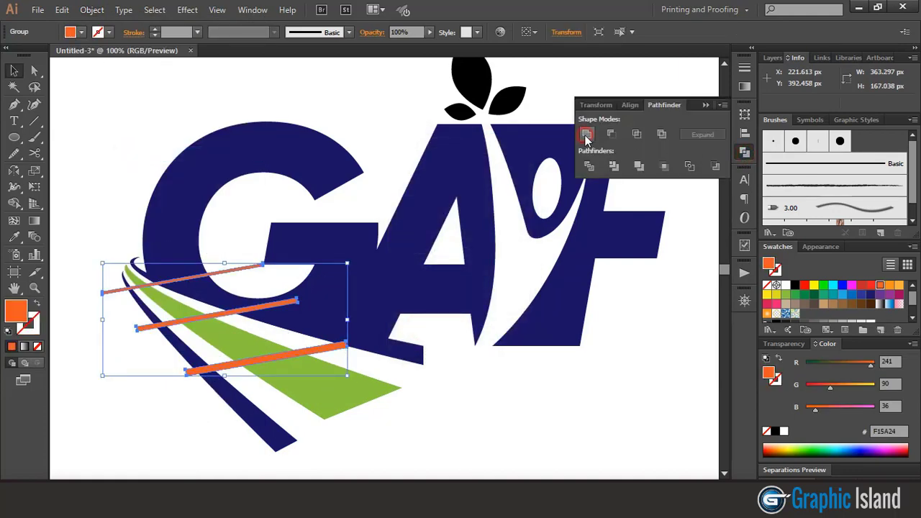
pyautogui.click(705, 106)
pyautogui.click(180, 404)
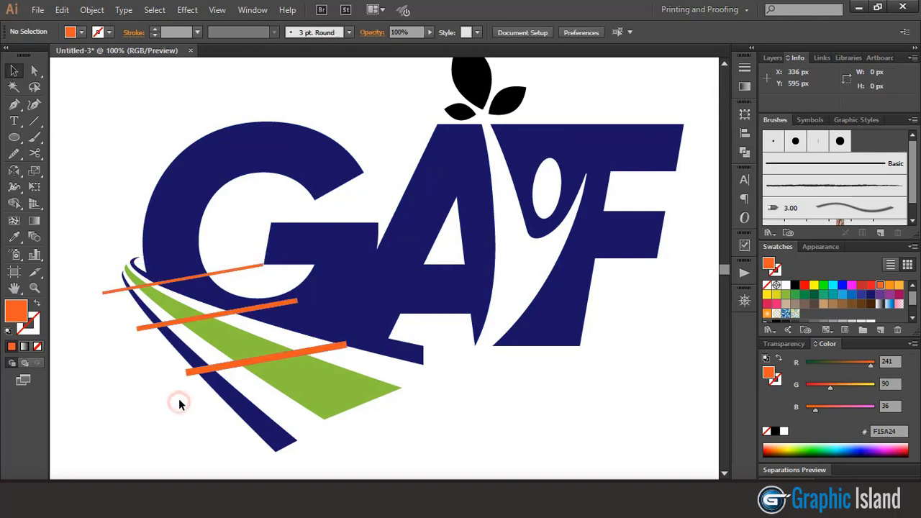
# Split the green swoosh with Shape Builder wherever the three orange bars overlap it
pyautogui.click(34, 287)
pyautogui.moveTo(90, 242); pyautogui.dragTo(354, 453)
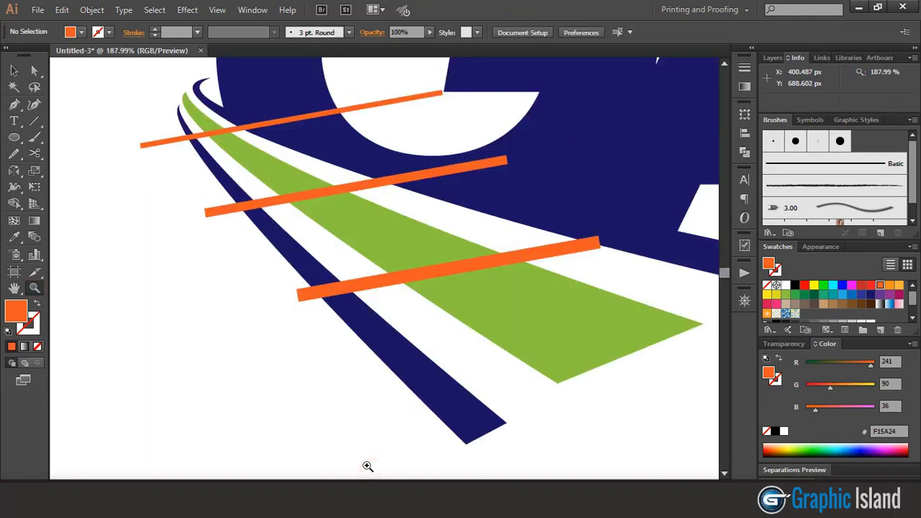
pyautogui.click(14, 70)
pyautogui.click(146, 144)
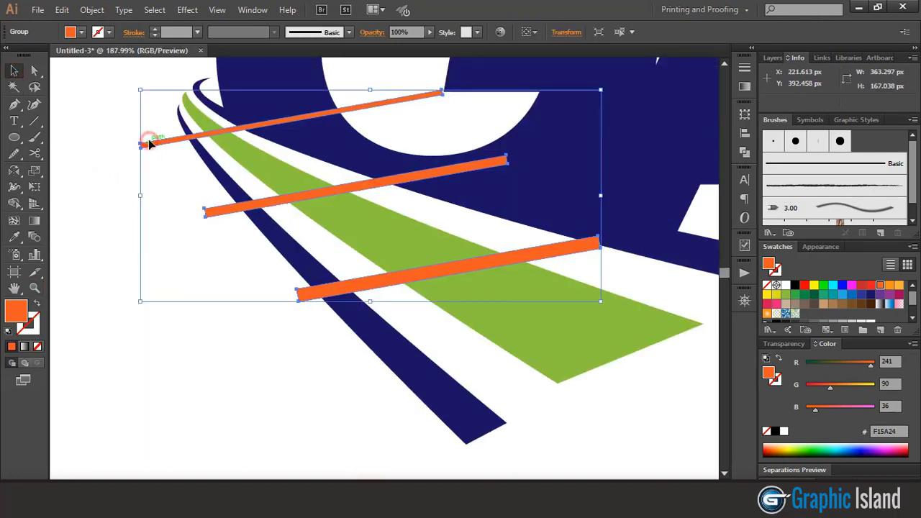
pyautogui.keyDown('shift'); pyautogui.click(253, 153); pyautogui.keyUp('shift')
pyautogui.click(14, 203)
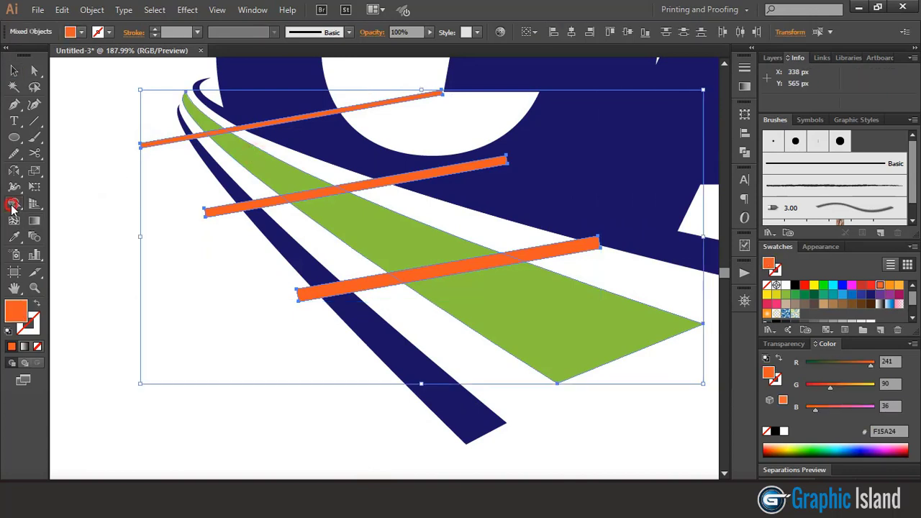
pyautogui.click(216, 131)
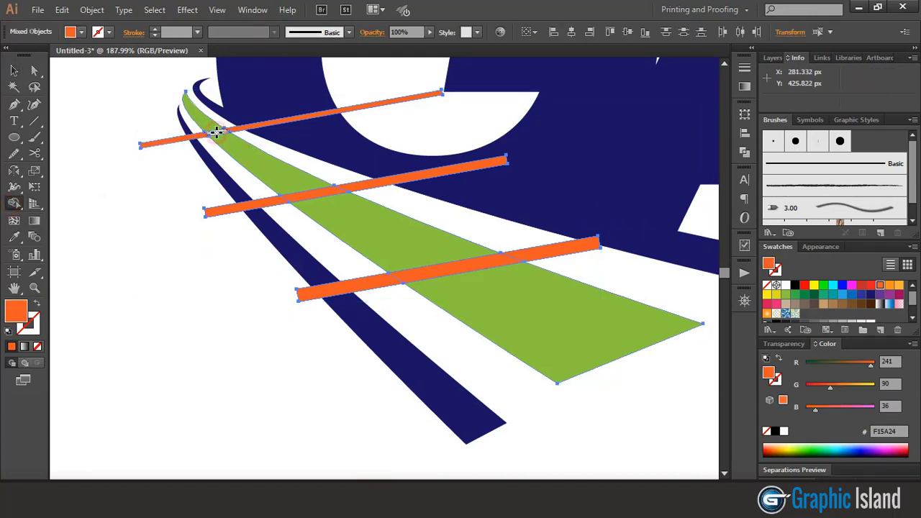
pyautogui.click(306, 197)
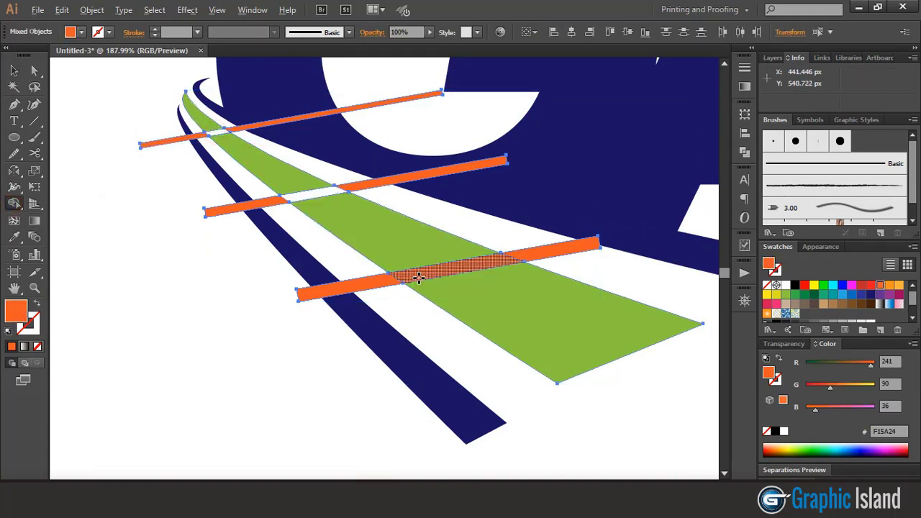
pyautogui.click(419, 277)
# Delete the orange bar pieces to leave white gaps in the swoosh, then zoom out
pyautogui.click(14, 70)
pyautogui.click(91, 149)
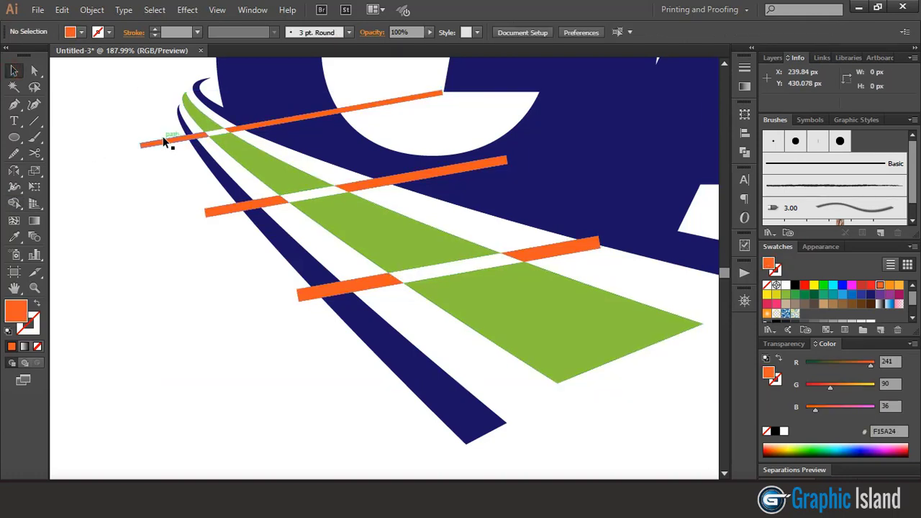
pyautogui.click(163, 142)
pyautogui.press('Delete')
pyautogui.click(175, 288)
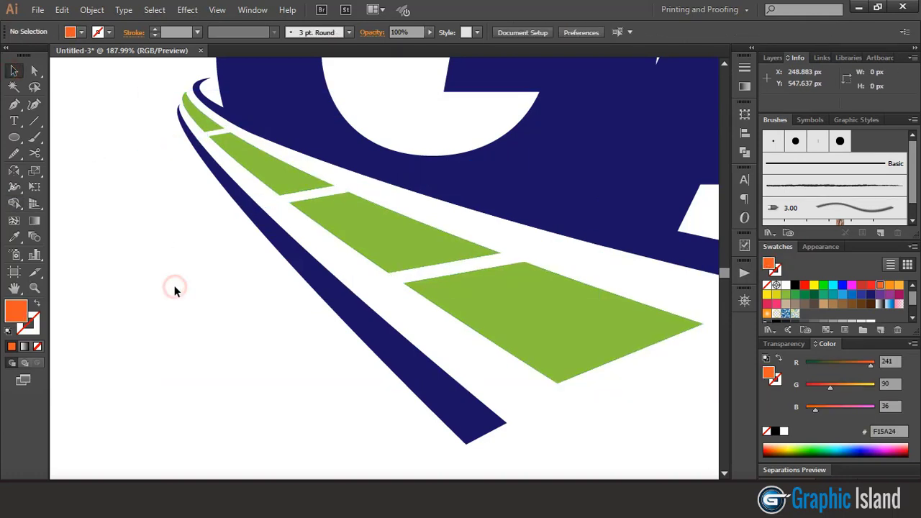
pyautogui.hotkey('ctrl', '-')
pyautogui.hotkey('ctrl', '-')
pyautogui.hotkey('ctrl', '-')
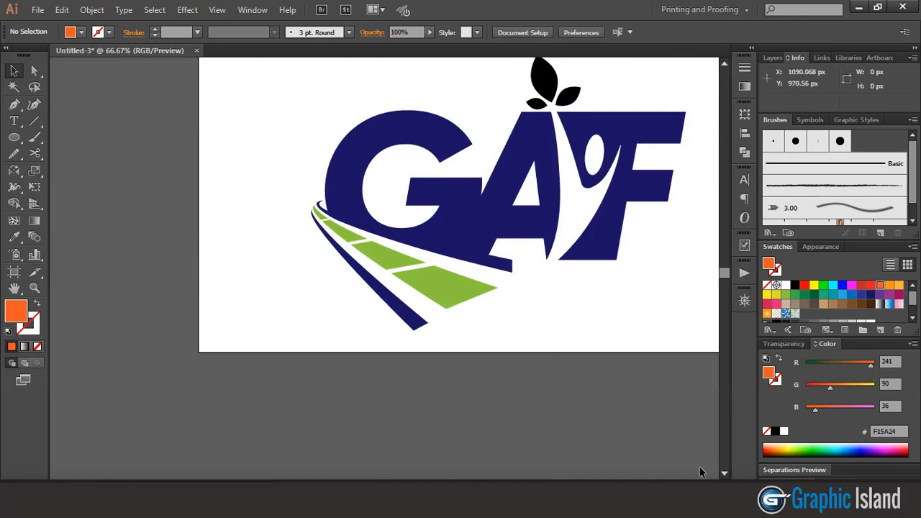
# Ungroup the navy GAF lettermark so the F can be selected on its own
pyautogui.hscroll(5, 479, 327)
pyautogui.scroll(3, 479, 327)
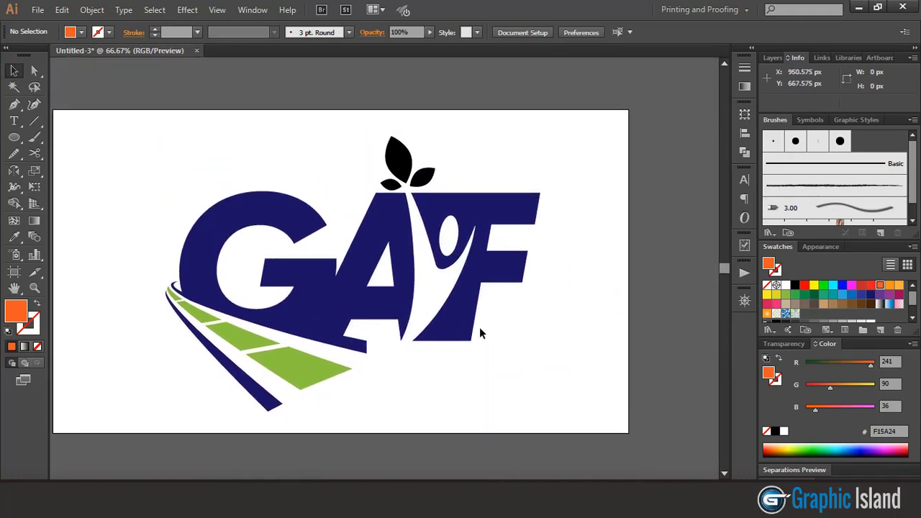
pyautogui.scroll(1, 479, 326)
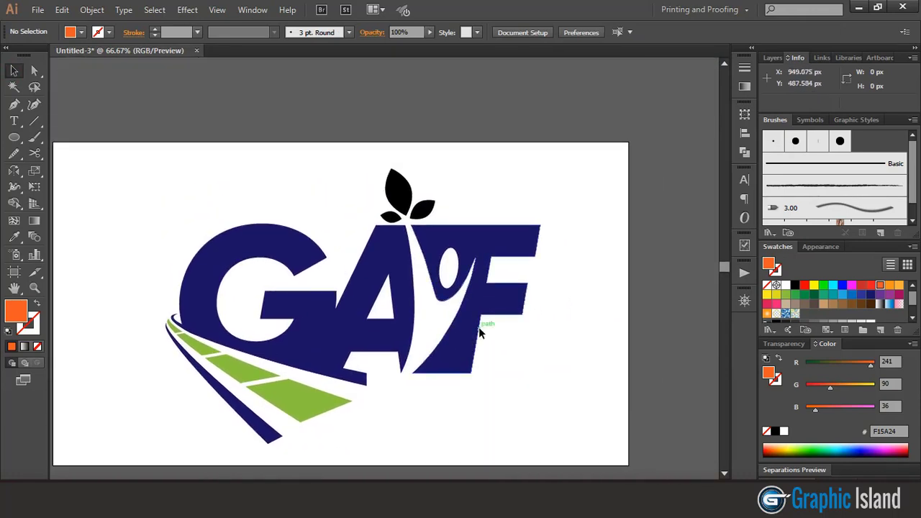
pyautogui.scroll(-1, 478, 326)
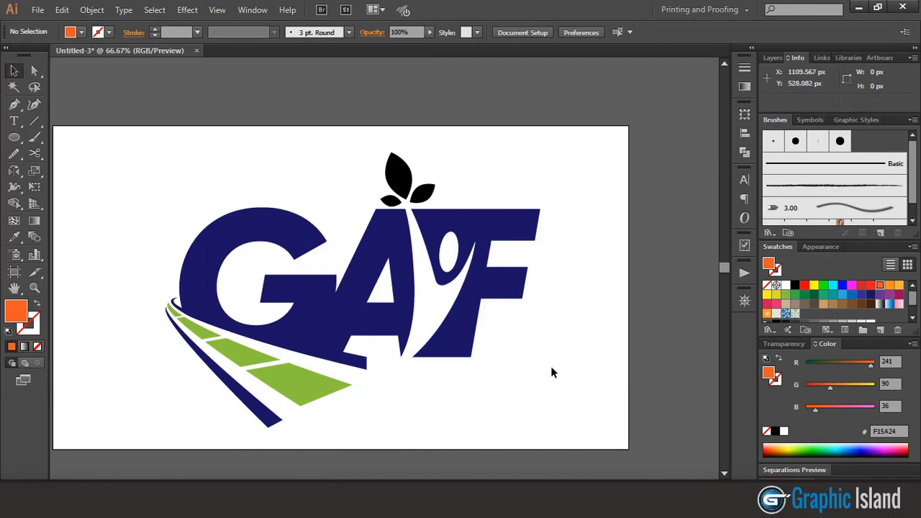
pyautogui.click(515, 223)
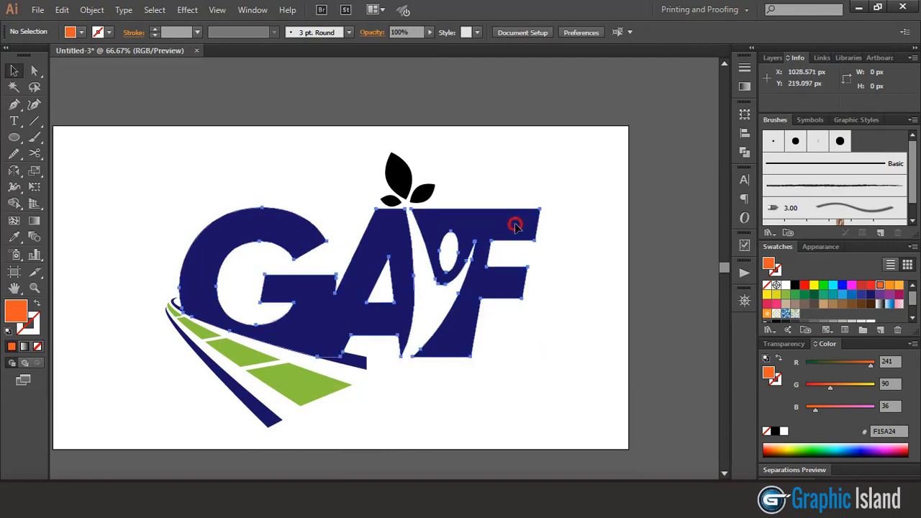
pyautogui.click(92, 10)
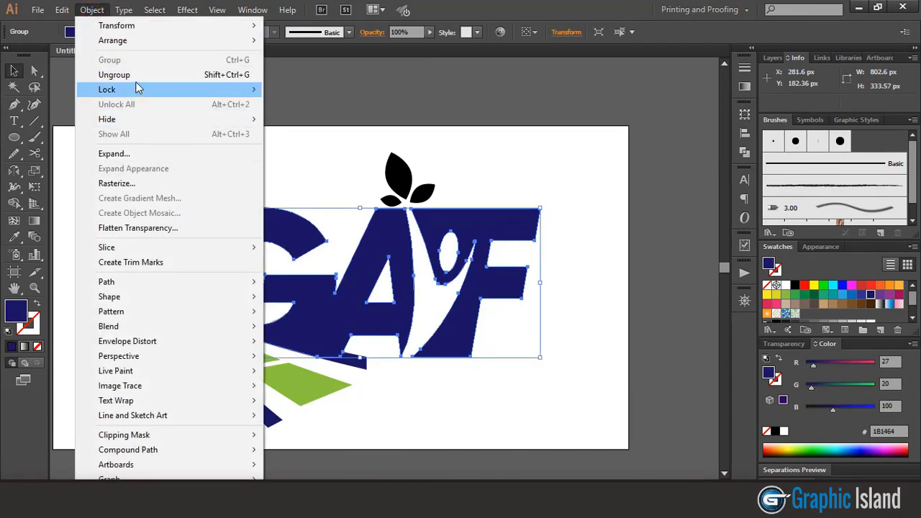
pyautogui.click(114, 75)
pyautogui.click(255, 147)
pyautogui.click(482, 225)
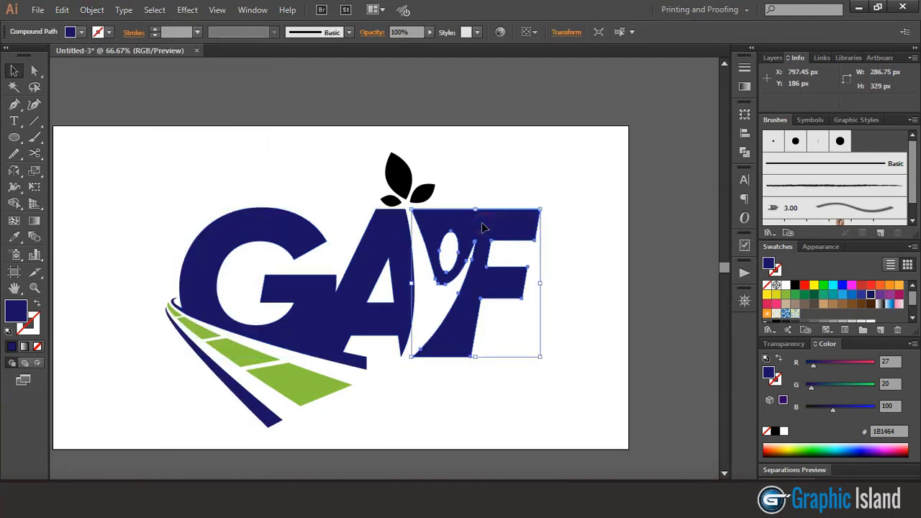
# Fill the F bright green 7CCA2C by lowering its red and blue values
pyautogui.click(788, 295)
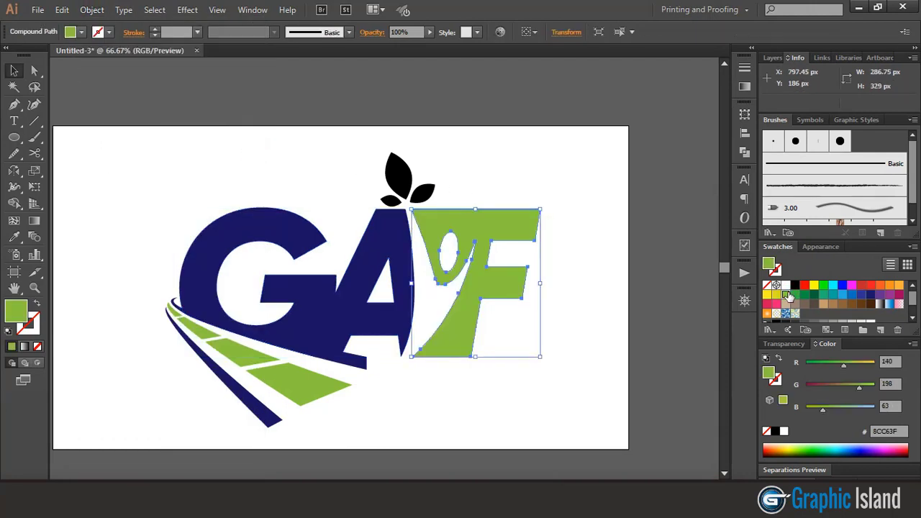
pyautogui.click(819, 405)
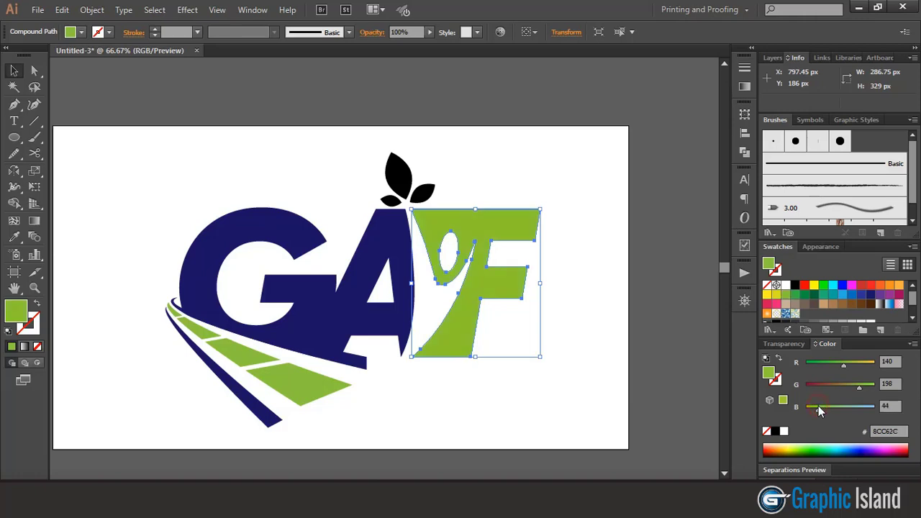
pyautogui.click(840, 364)
pyautogui.click(594, 237)
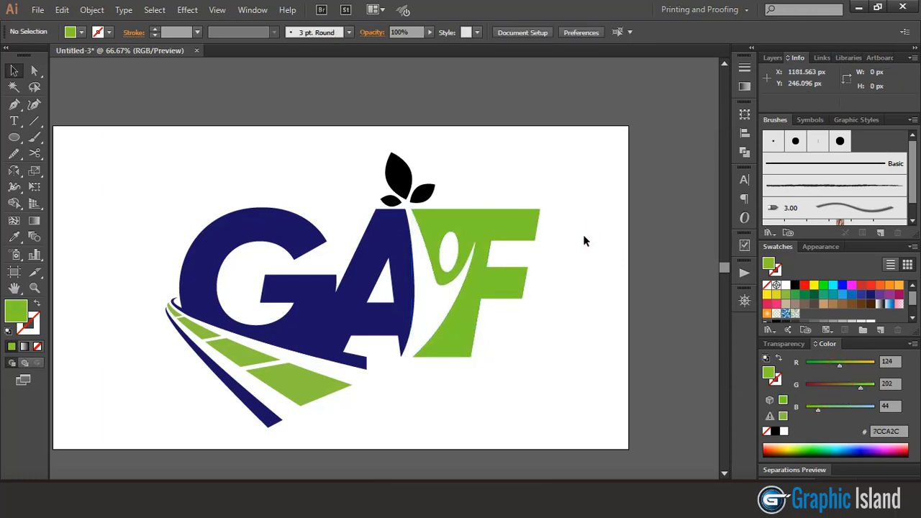
pyautogui.click(305, 384)
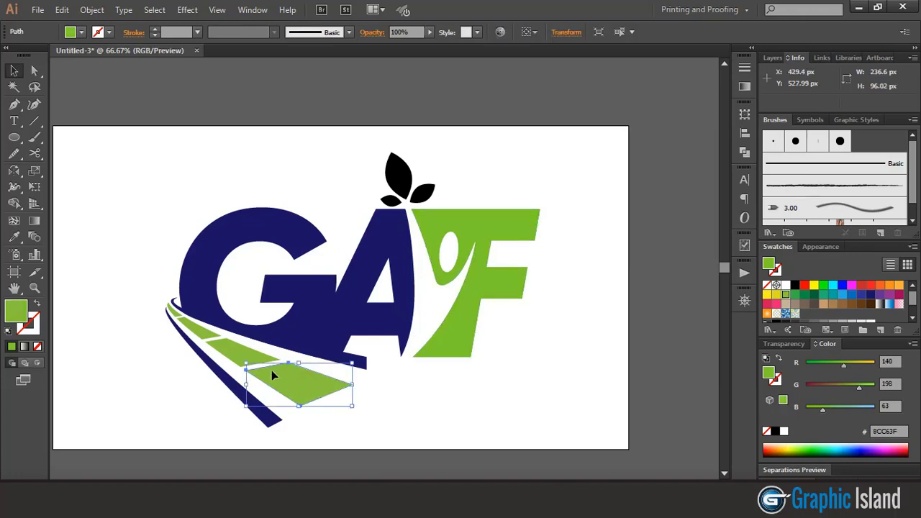
# Group the lighter swoosh stripes and eyedropper the F's green onto them
pyautogui.keyDown('shift'); pyautogui.click(230, 353); pyautogui.keyUp('shift')
pyautogui.keyDown('shift'); pyautogui.click(176, 310); pyautogui.keyUp('shift')
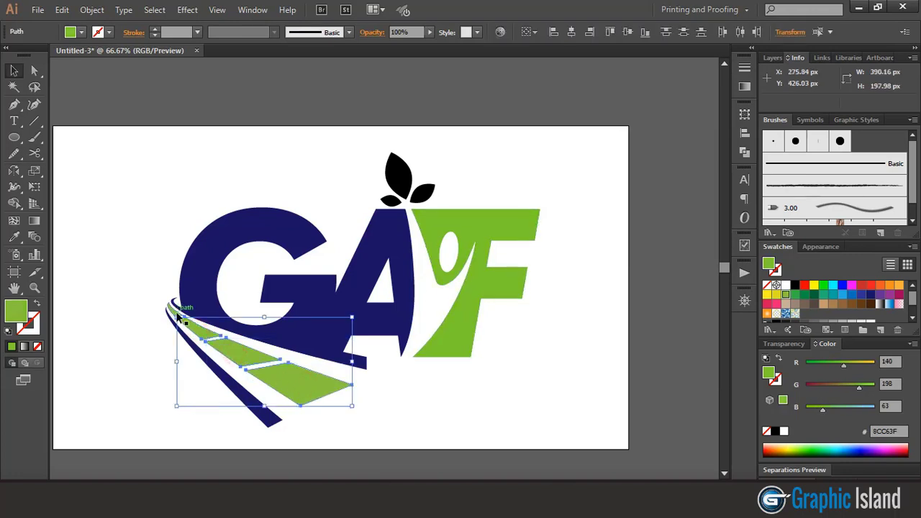
pyautogui.keyDown('shift'); pyautogui.click(176, 316); pyautogui.keyUp('shift')
pyautogui.click(97, 10)
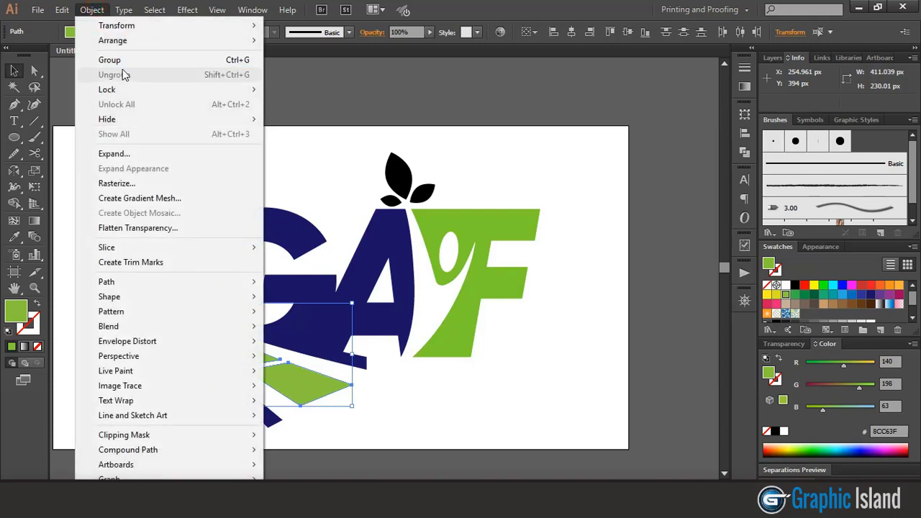
pyautogui.click(111, 60)
pyautogui.click(14, 239)
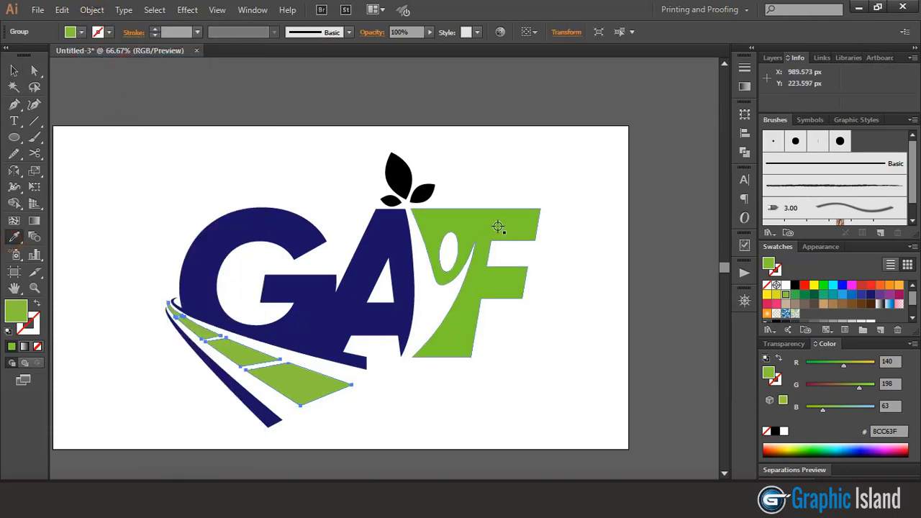
pyautogui.click(500, 226)
pyautogui.click(14, 70)
pyautogui.click(259, 177)
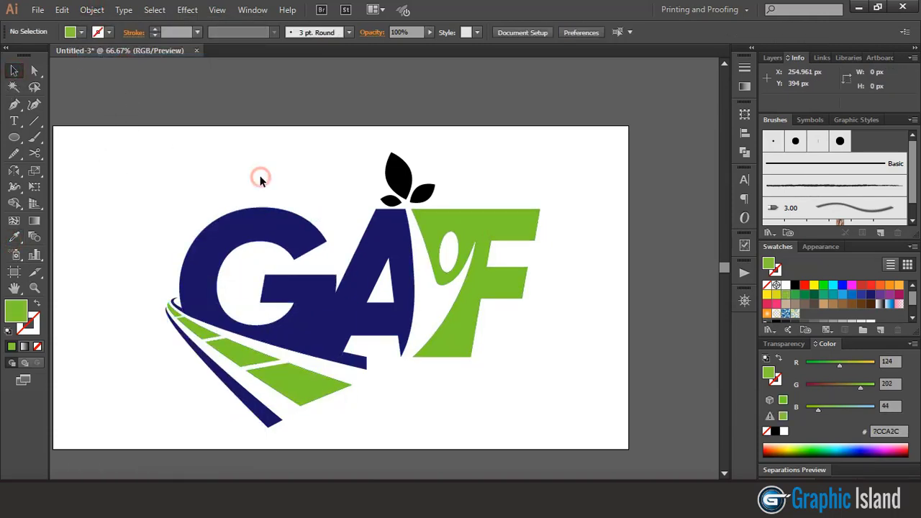
# Group the three leaves above the A and give them the F's green
pyautogui.moveTo(365, 162); pyautogui.dragTo(439, 211)
pyautogui.click(92, 10)
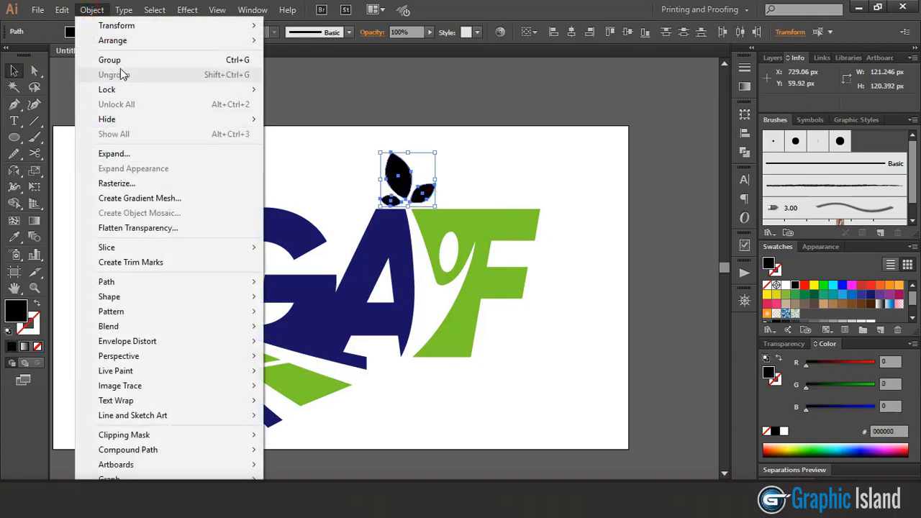
pyautogui.click(109, 59)
pyautogui.click(14, 237)
pyautogui.click(498, 222)
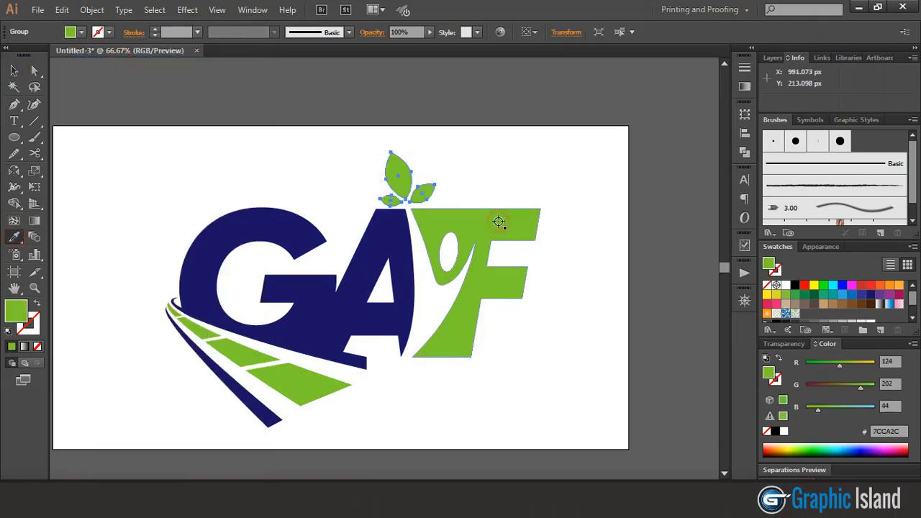
pyautogui.click(14, 70)
pyautogui.click(131, 124)
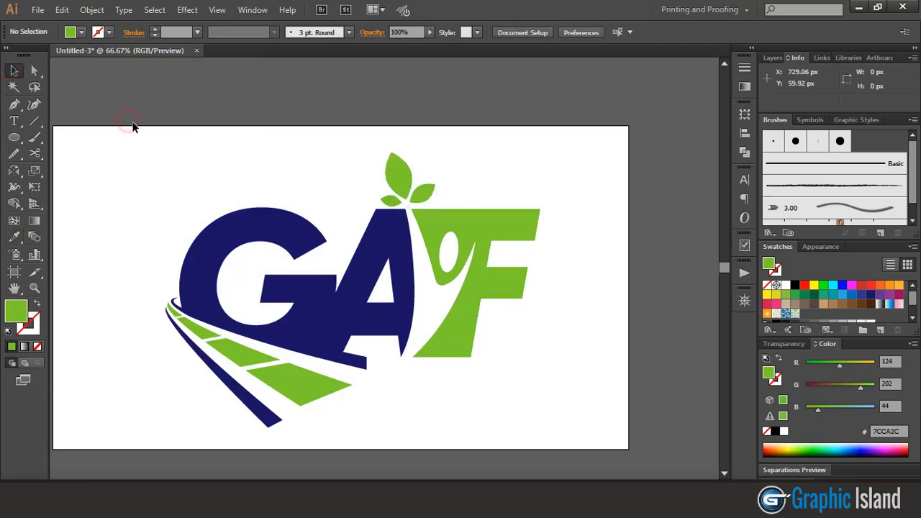
# Unite the G, A and navy swoosh into one shape with Pathfinder
pyautogui.click(289, 233)
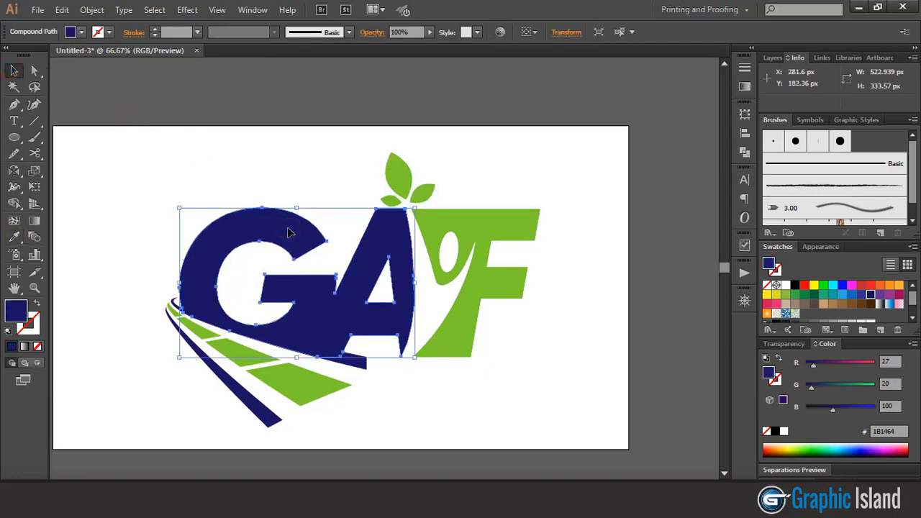
pyautogui.click(378, 385)
pyautogui.moveTo(375, 371); pyautogui.dragTo(307, 299)
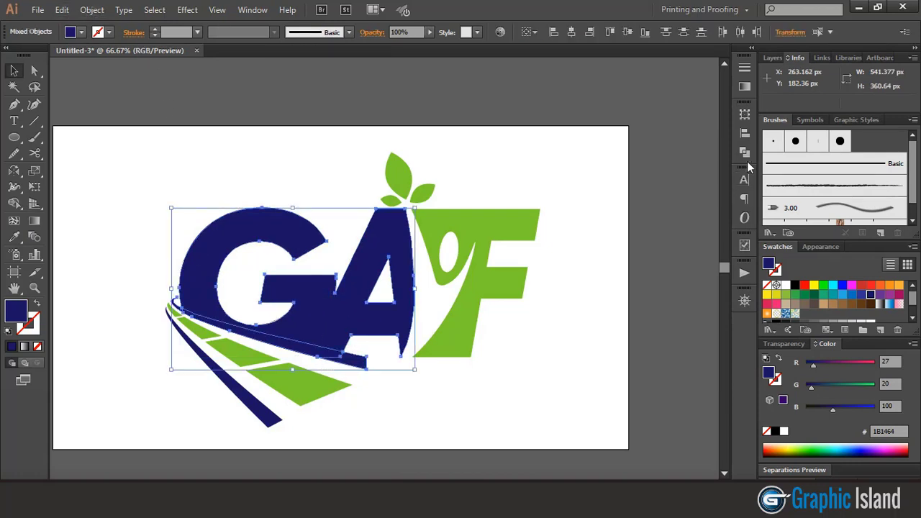
pyautogui.click(745, 152)
pyautogui.click(587, 134)
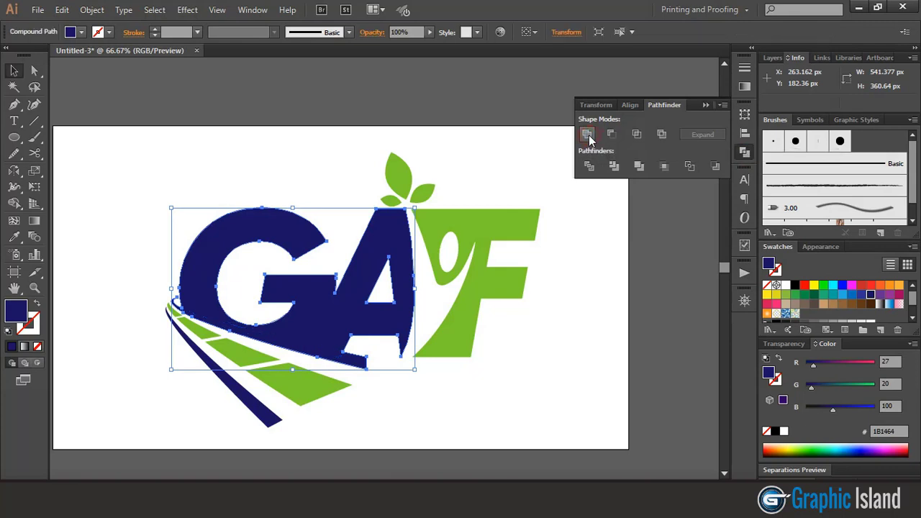
# Refine the merged shape's navy to 161C42 by adjusting its blue value
pyautogui.click(664, 258)
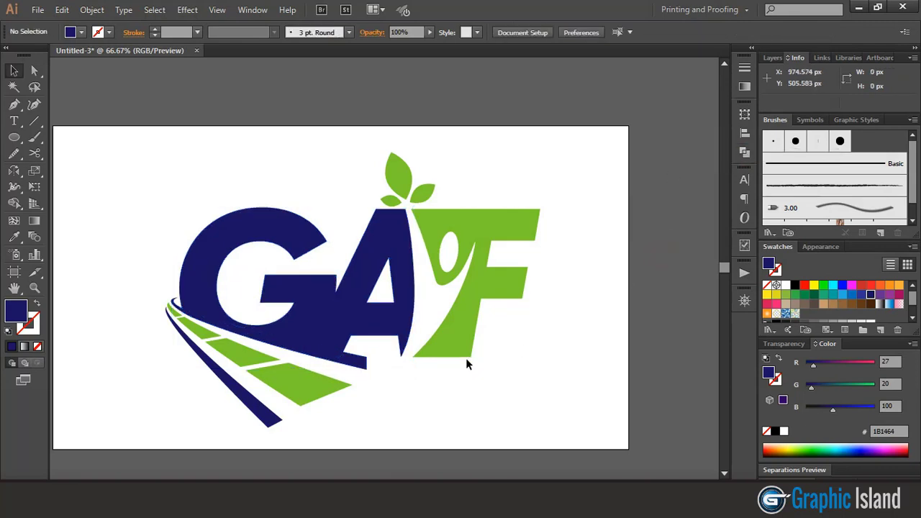
pyautogui.click(315, 302)
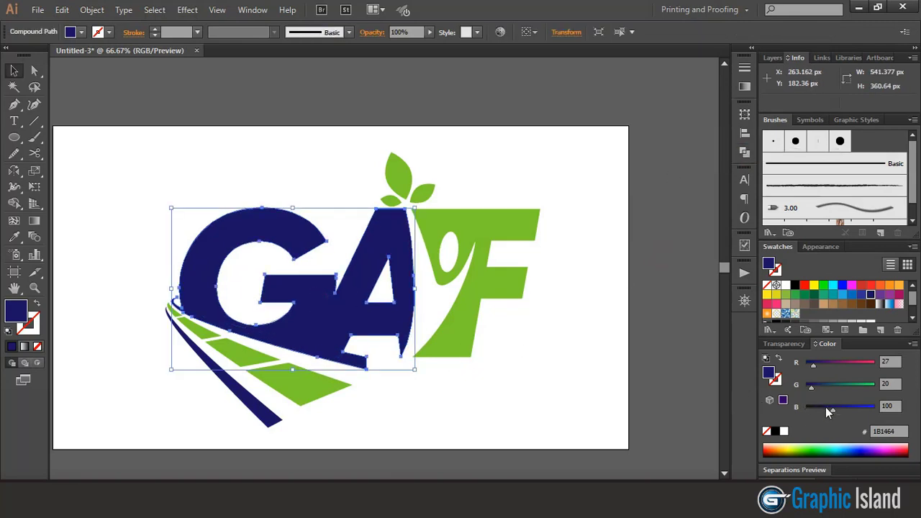
pyautogui.moveTo(827, 411); pyautogui.dragTo(823, 411)
pyautogui.moveTo(822, 409); pyautogui.dragTo(823, 409)
pyautogui.click(567, 361)
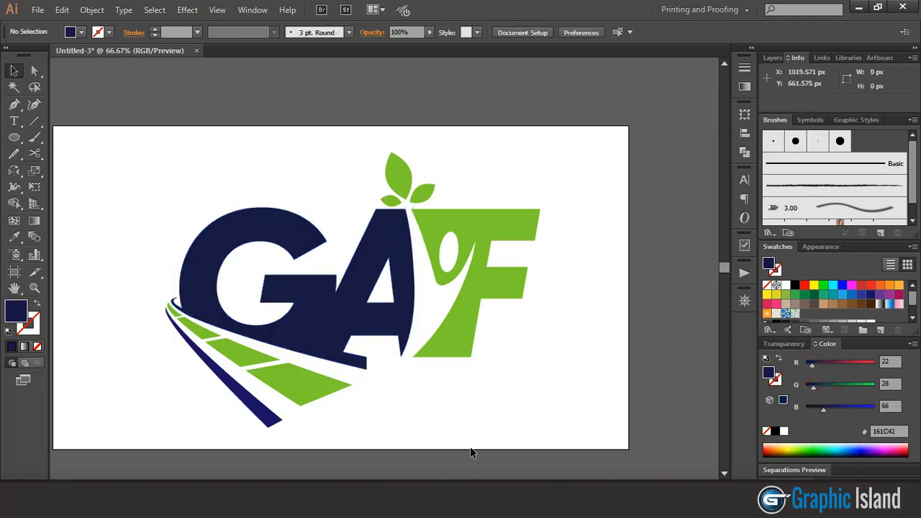
# Eyedropper the G's navy onto the lower dark swoosh stripe
pyautogui.click(266, 416)
pyautogui.click(14, 237)
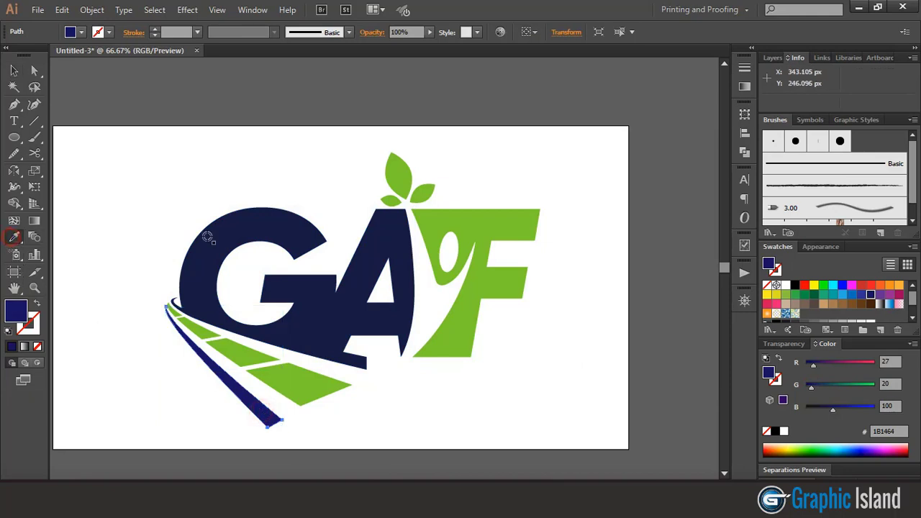
pyautogui.click(204, 232)
pyautogui.click(14, 70)
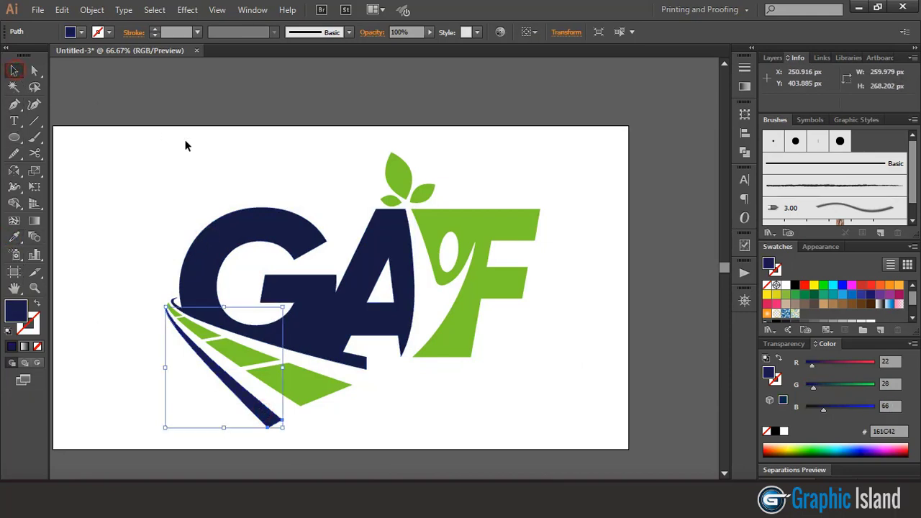
pyautogui.click(184, 144)
pyautogui.click(14, 121)
pyautogui.write('Avenue')
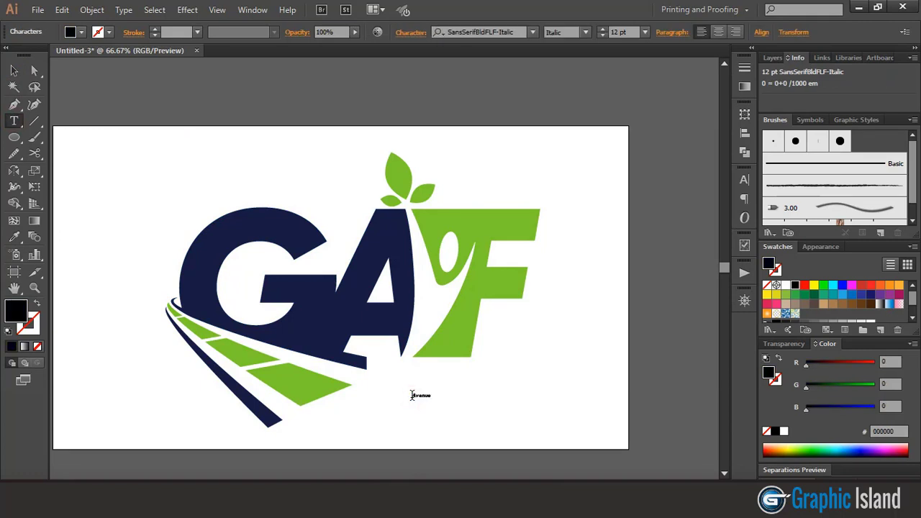
# Enlarge the Avenue text and move it up beside the F
pyautogui.click(13, 70)
pyautogui.click(420, 395)
pyautogui.moveTo(430, 401); pyautogui.dragTo(529, 444)
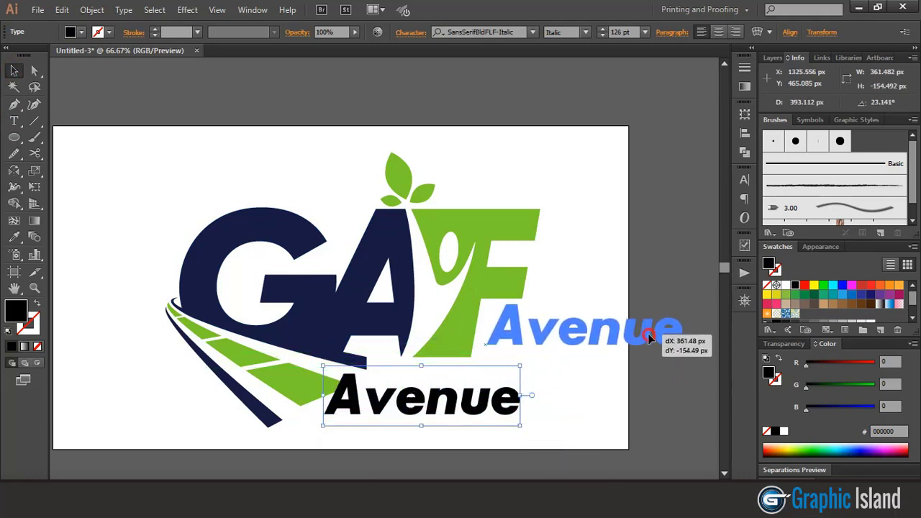
pyautogui.moveTo(487, 408); pyautogui.dragTo(650, 341)
pyautogui.click(89, 179)
# Type the words Green and Fit as separate text objects below
pyautogui.click(14, 121)
pyautogui.write('Green')
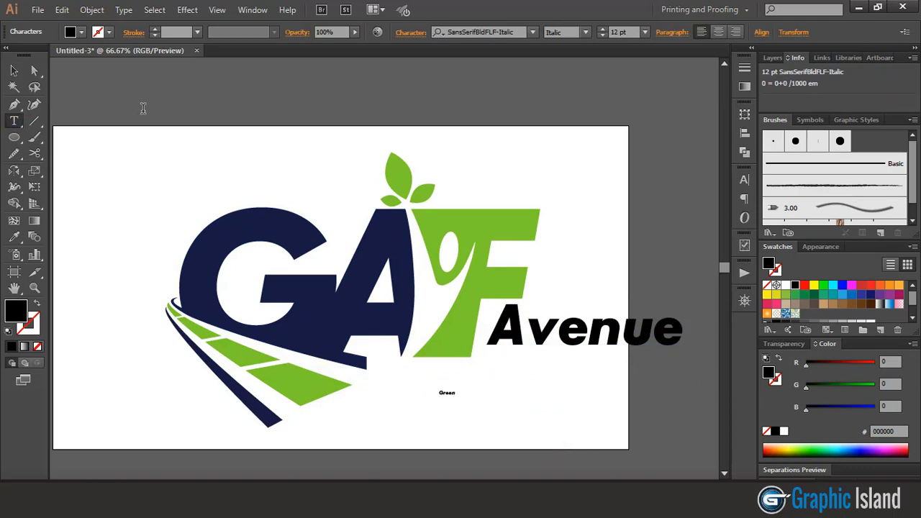
pyautogui.click(14, 86)
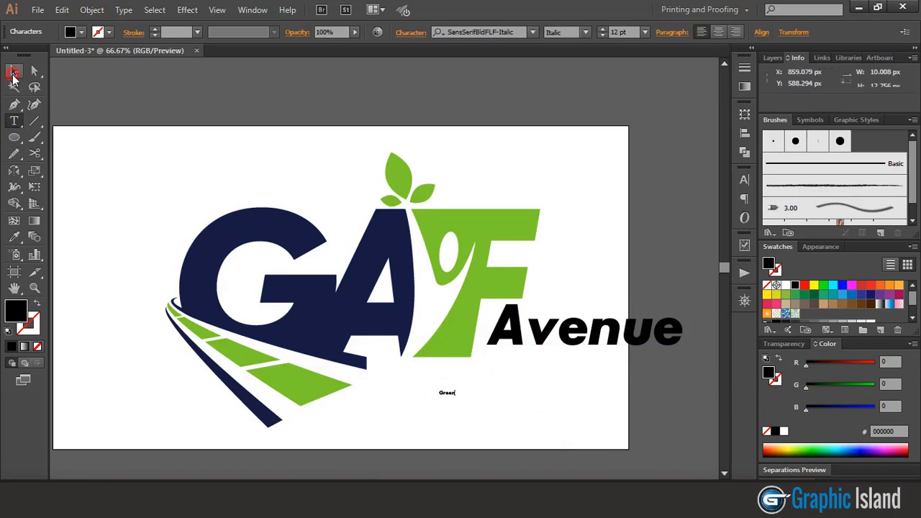
pyautogui.click(13, 121)
pyautogui.write('Fi')
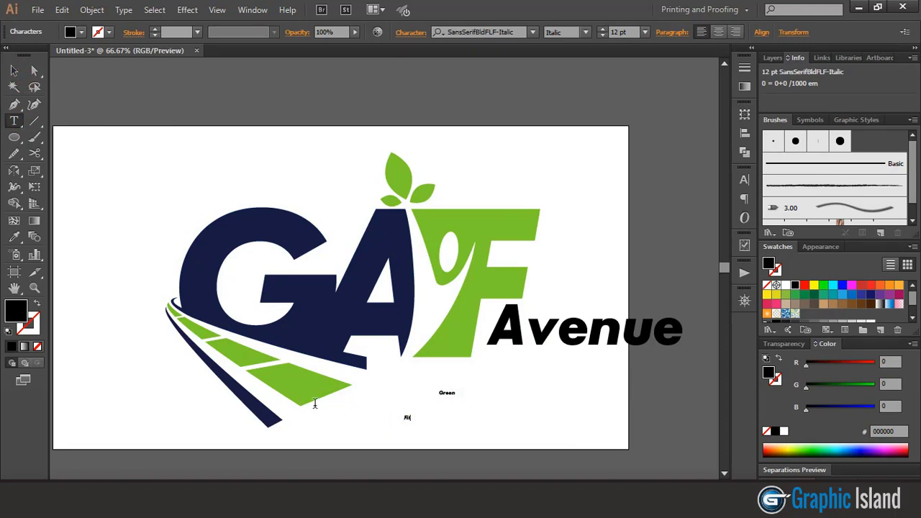
pyautogui.press('Escape')
# Enlarge Green and Fit, placing Fit under Avenue and Green below-left of it
pyautogui.click(516, 401)
pyautogui.click(407, 387)
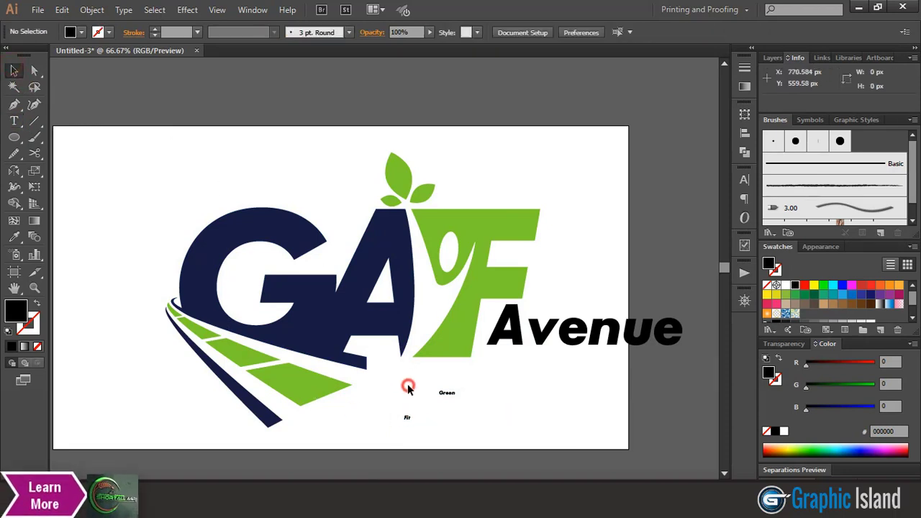
pyautogui.moveTo(408, 387)
pyautogui.mouseDown()
pyautogui.moveTo(480, 433)
pyautogui.moveTo(529, 431)
pyautogui.mouseUp()
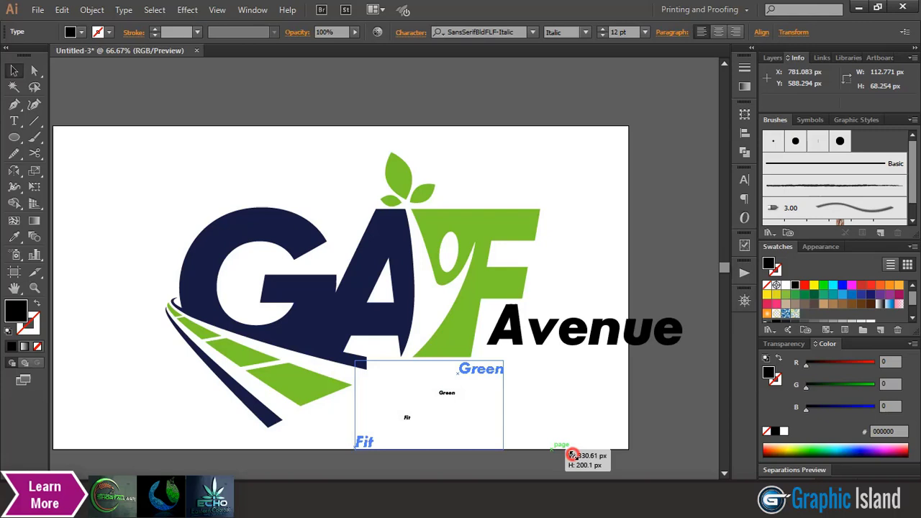
pyautogui.click(530, 432)
pyautogui.moveTo(339, 456); pyautogui.dragTo(494, 398)
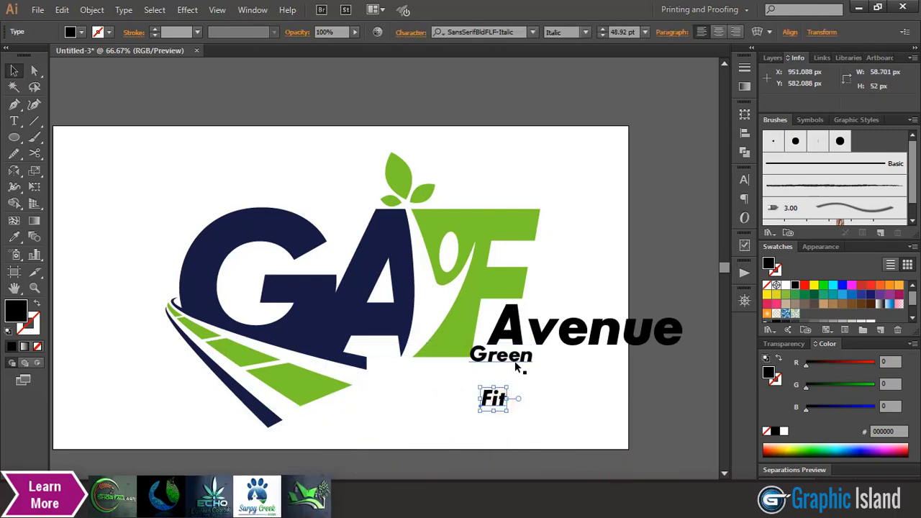
pyautogui.moveTo(515, 367); pyautogui.dragTo(445, 433)
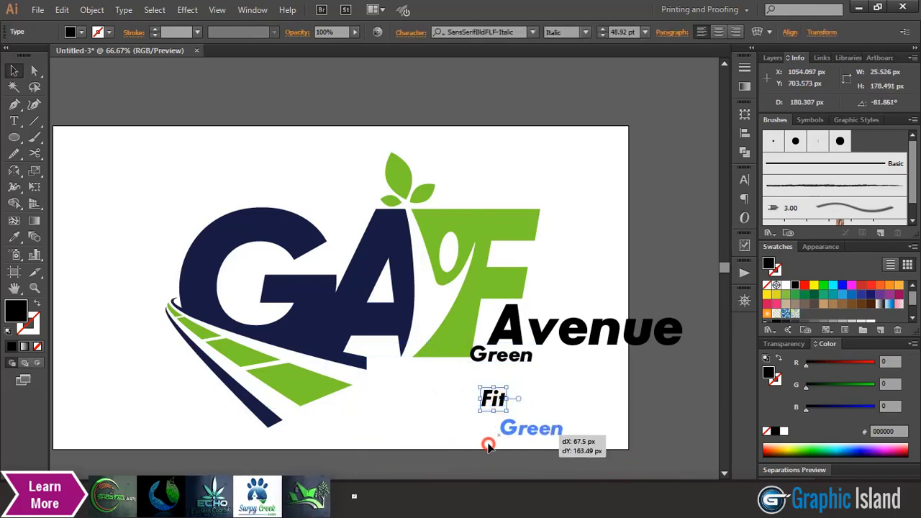
pyautogui.click(572, 431)
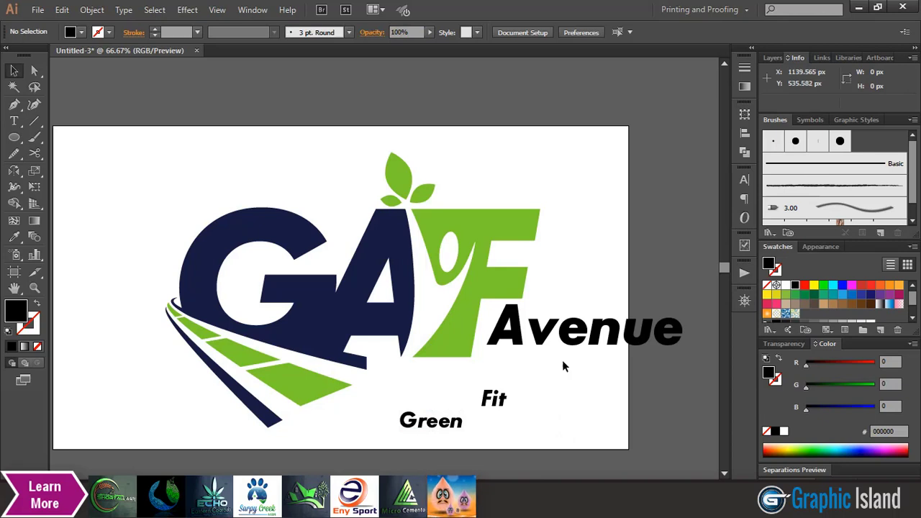
pyautogui.click(571, 338)
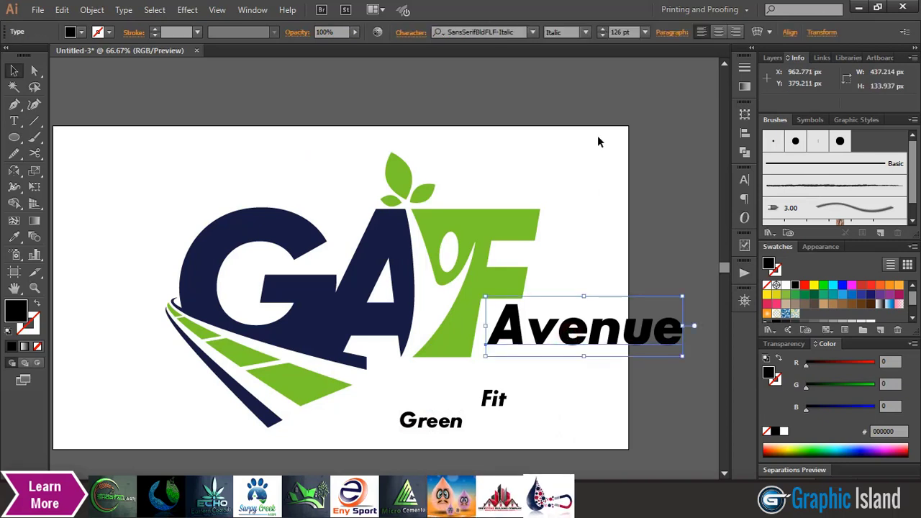
# Set the Avenue text to Georgia Bold Italic
pyautogui.click(516, 31)
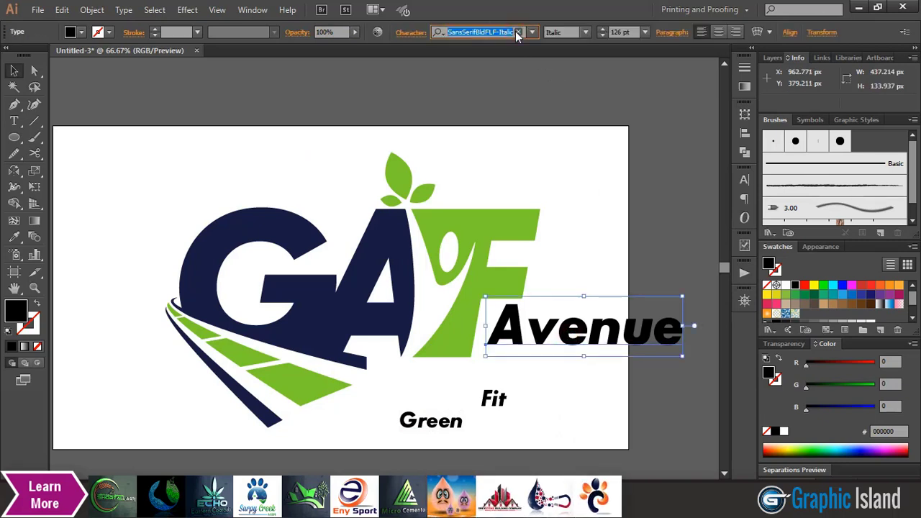
pyautogui.write('gepr')
pyautogui.press('BackSpace')
pyautogui.press('BackSpace')
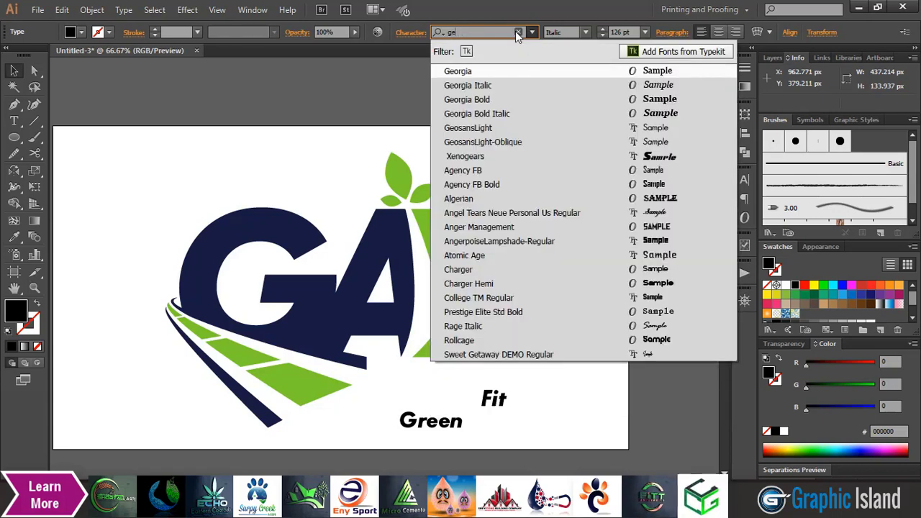
pyautogui.click(627, 115)
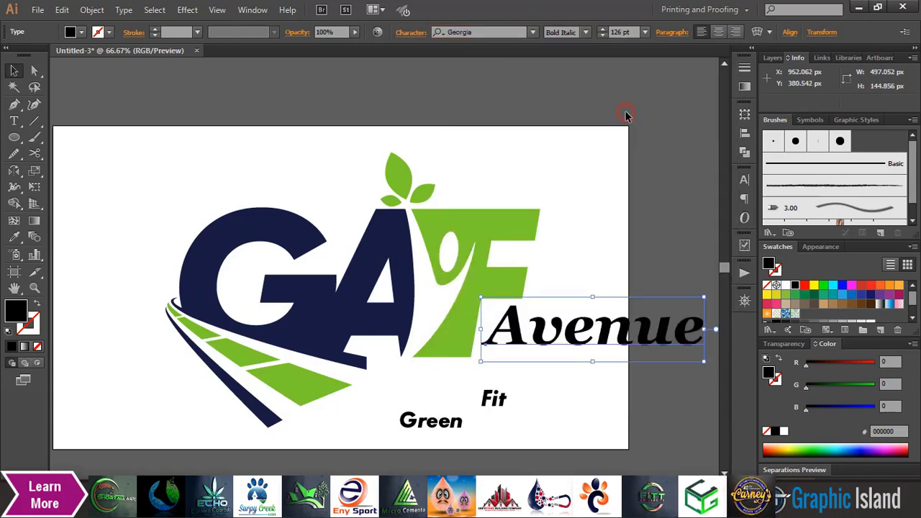
pyautogui.click(585, 249)
# Set the Green and Fit words to Georgia Italic
pyautogui.moveTo(521, 444); pyautogui.dragTo(407, 384)
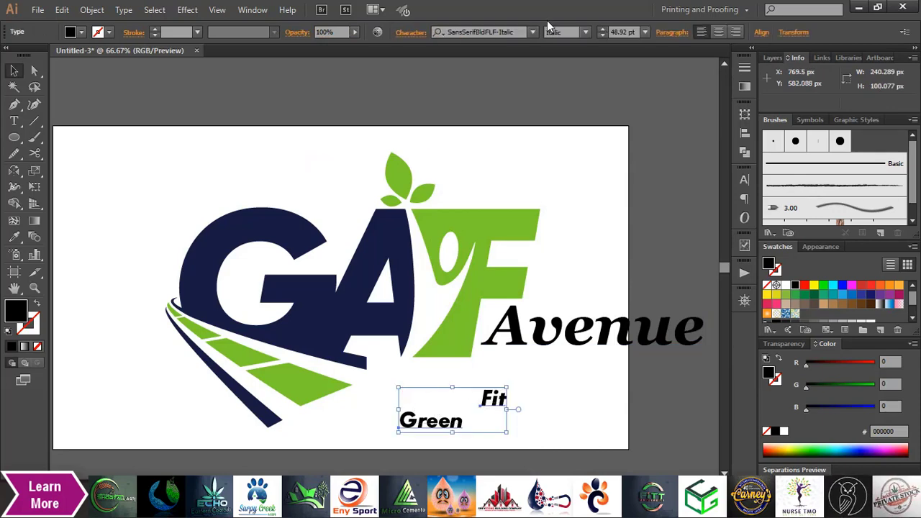
pyautogui.click(515, 32)
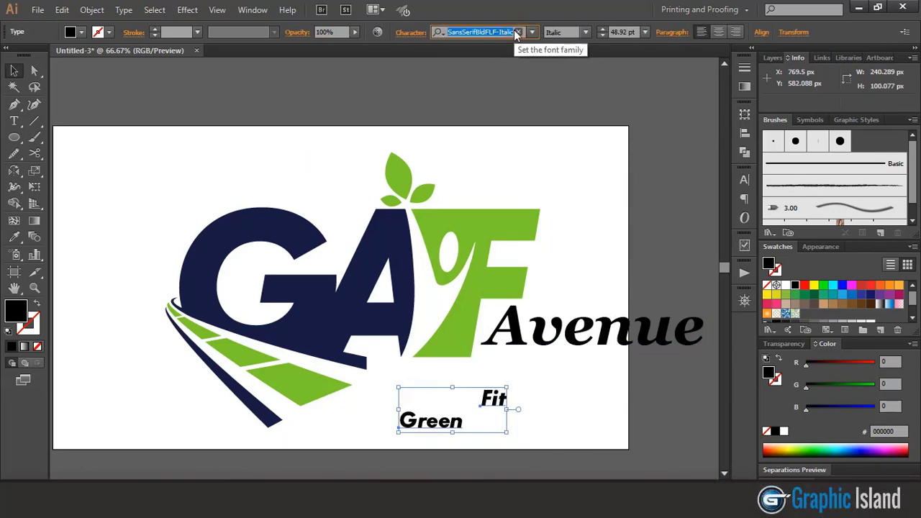
pyautogui.write('g')
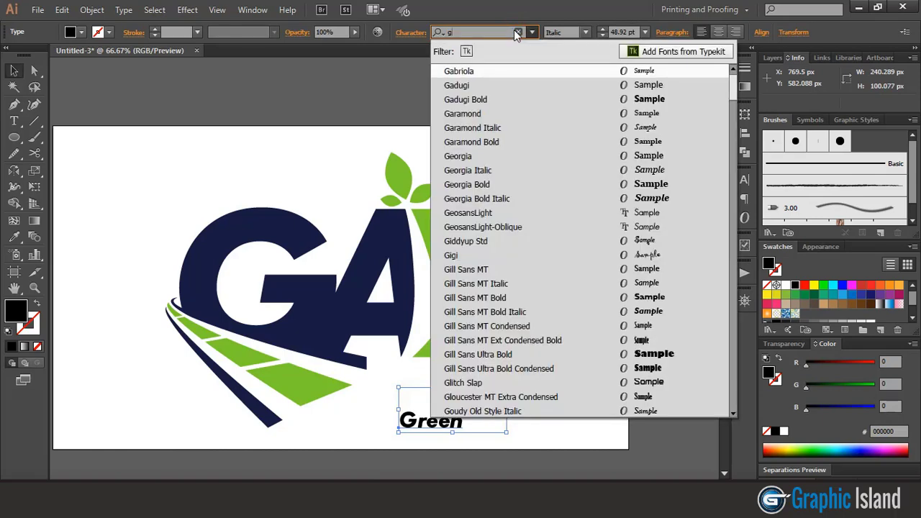
pyautogui.write('eor')
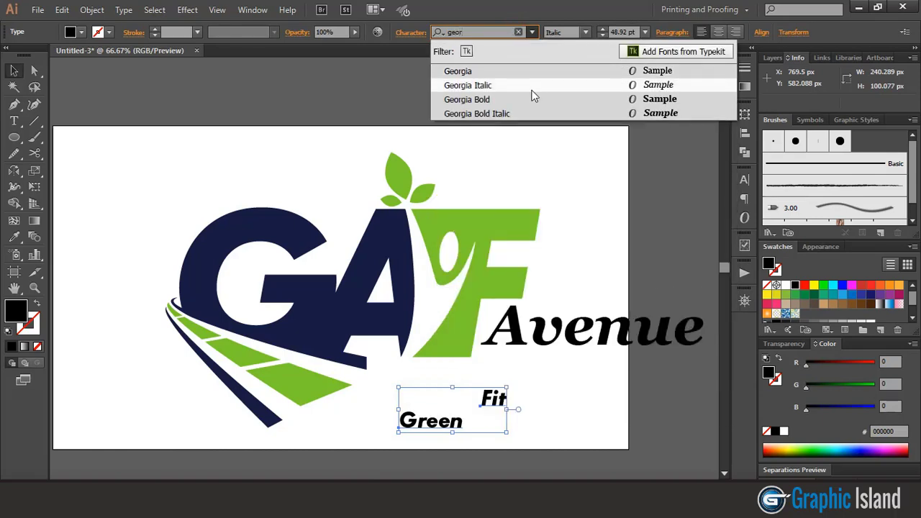
pyautogui.click(531, 89)
pyautogui.click(583, 410)
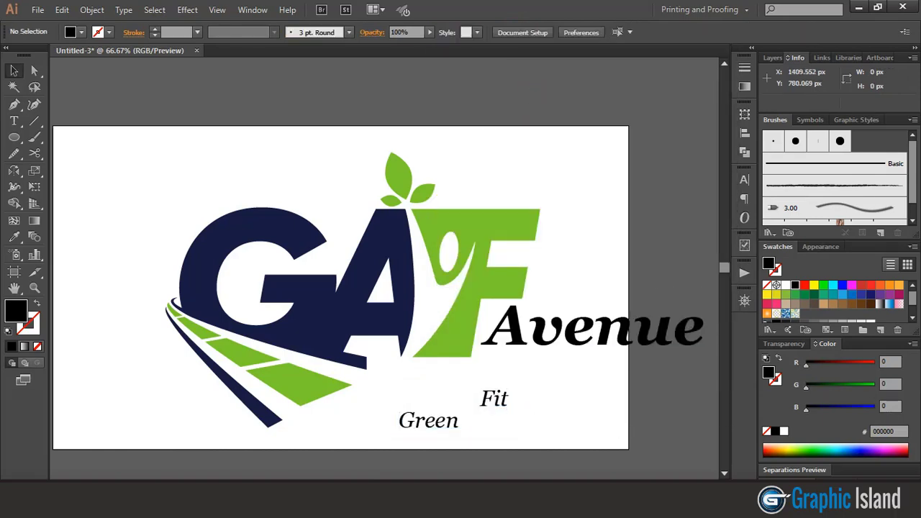
# Enlarge the Green and Fit words to 126 pt
pyautogui.hscroll(1, 520, 431)
pyautogui.hscroll(1, 520, 430)
pyautogui.click(523, 344)
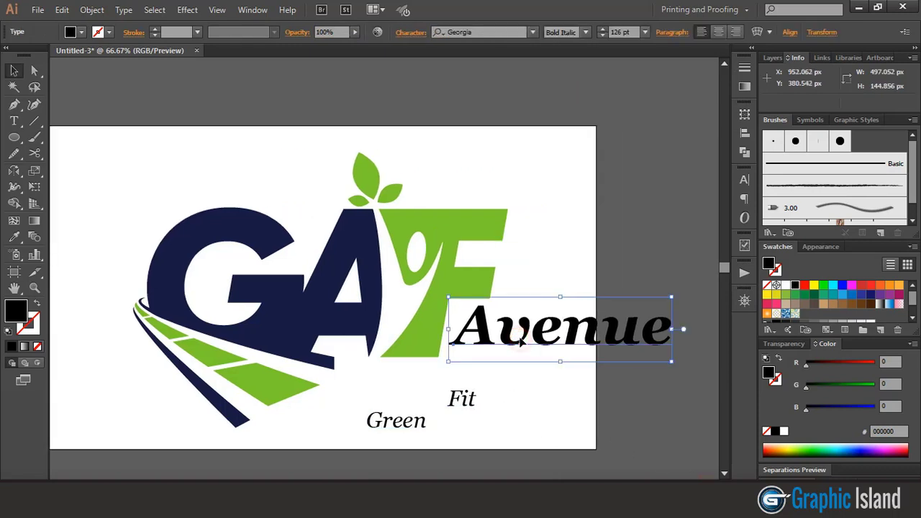
pyautogui.click(501, 387)
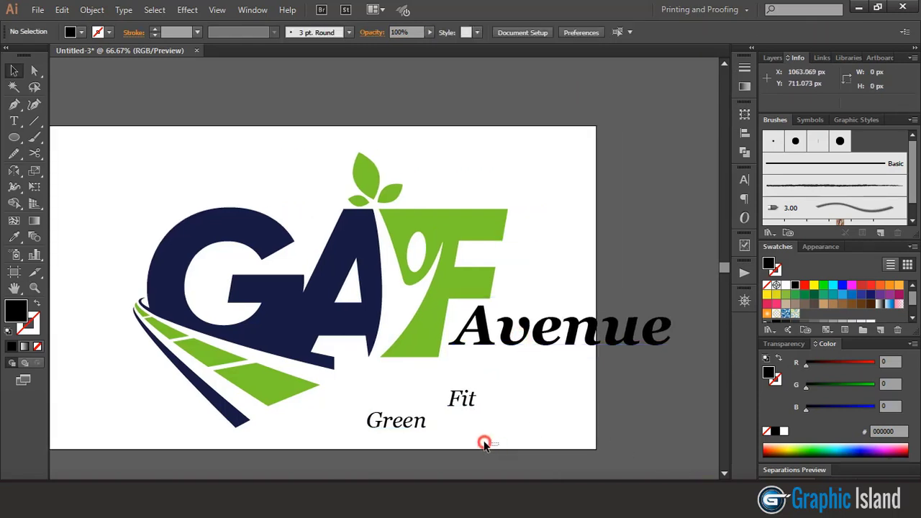
pyautogui.moveTo(499, 441); pyautogui.dragTo(389, 391)
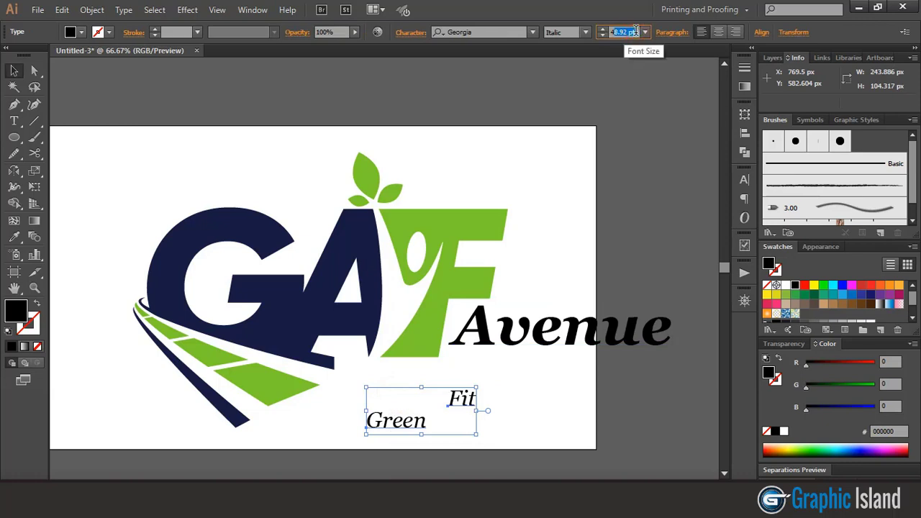
pyautogui.write('126')
pyautogui.press('Return')
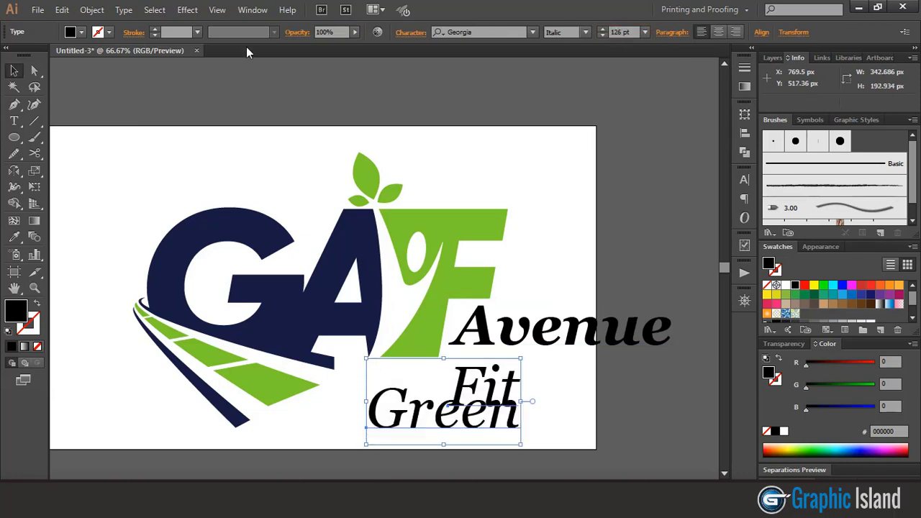
pyautogui.click(248, 108)
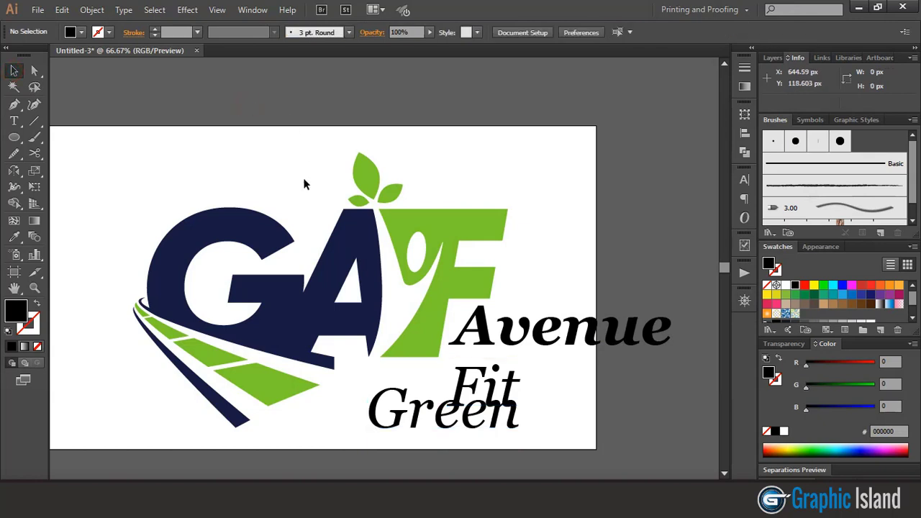
# Move Avenue and Green Fit to the top right and shrink the GAF logo toward the upper left
pyautogui.moveTo(456, 336); pyautogui.dragTo(519, 157)
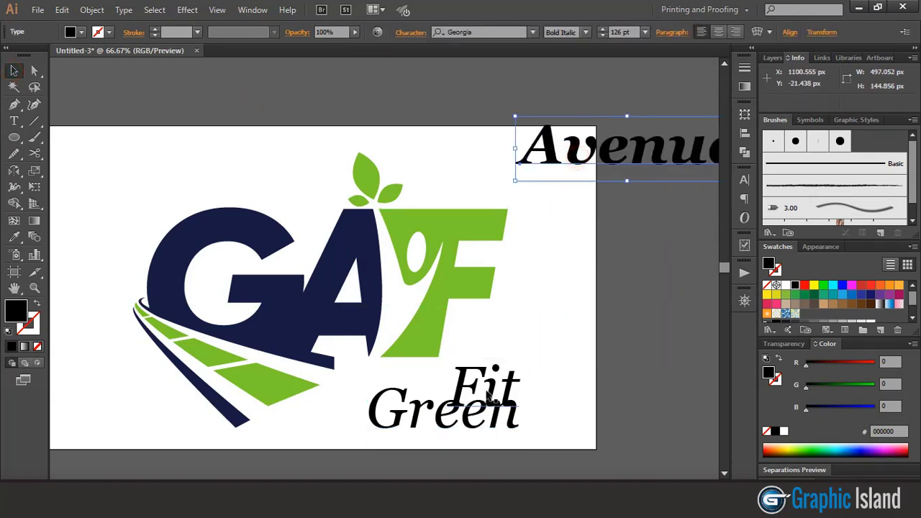
pyautogui.moveTo(489, 379); pyautogui.dragTo(626, 209)
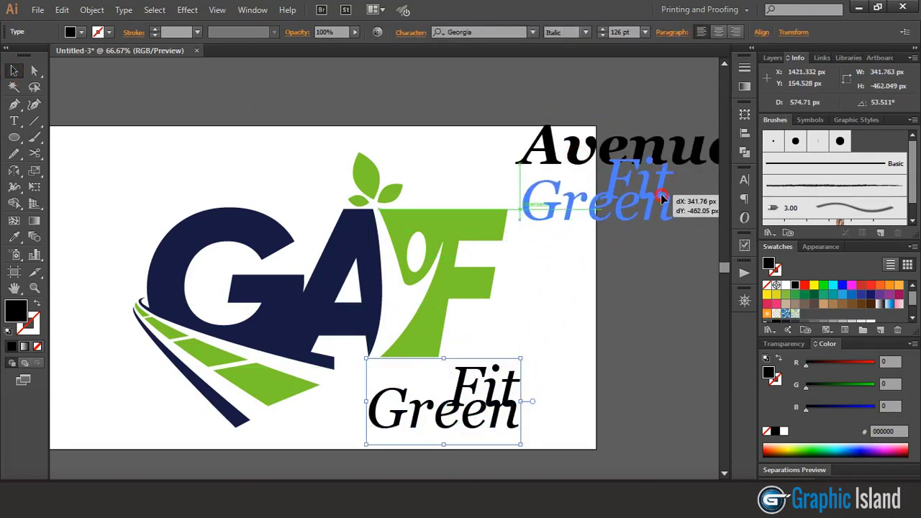
pyautogui.moveTo(93, 136); pyautogui.dragTo(487, 411)
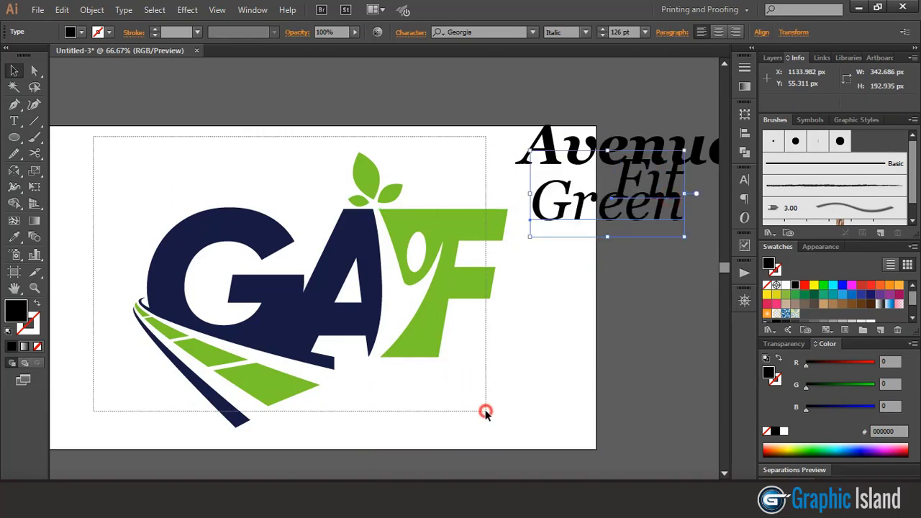
pyautogui.moveTo(508, 154)
pyautogui.mouseDown()
pyautogui.moveTo(485, 187)
pyautogui.moveTo(460, 187)
pyautogui.mouseUp()
pyautogui.moveTo(368, 291); pyautogui.dragTo(248, 266)
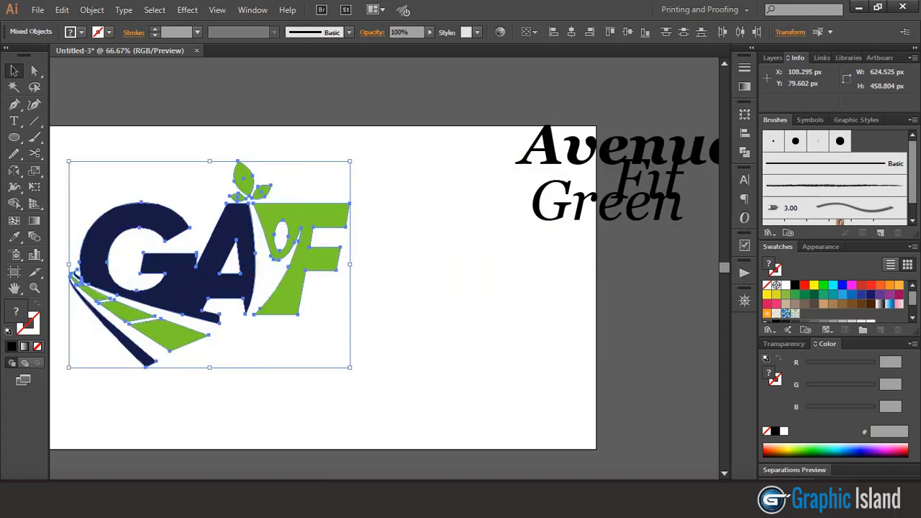
pyautogui.hscroll(-3, 350, 382)
pyautogui.hscroll(-2, 349, 382)
pyautogui.click(460, 319)
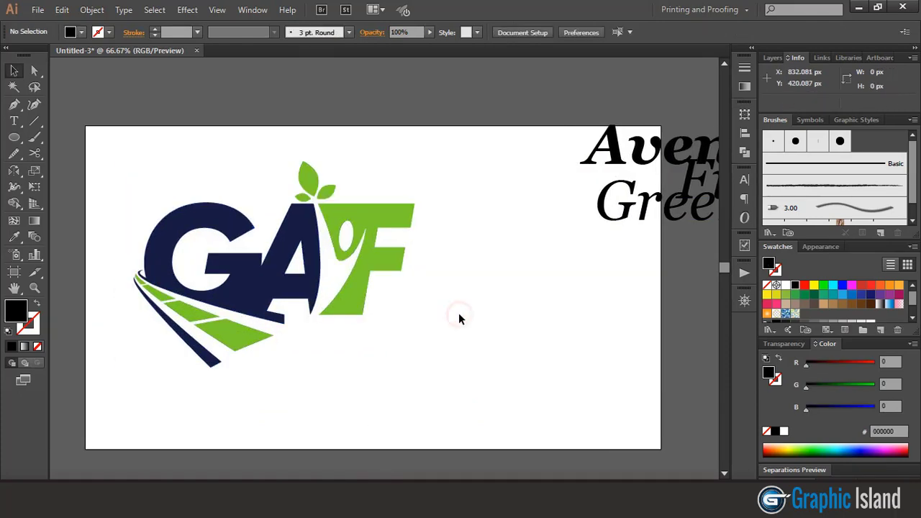
# Draw a horizontal black-stroked Pen line along the F's base to the swoosh's left edge
pyautogui.click(13, 105)
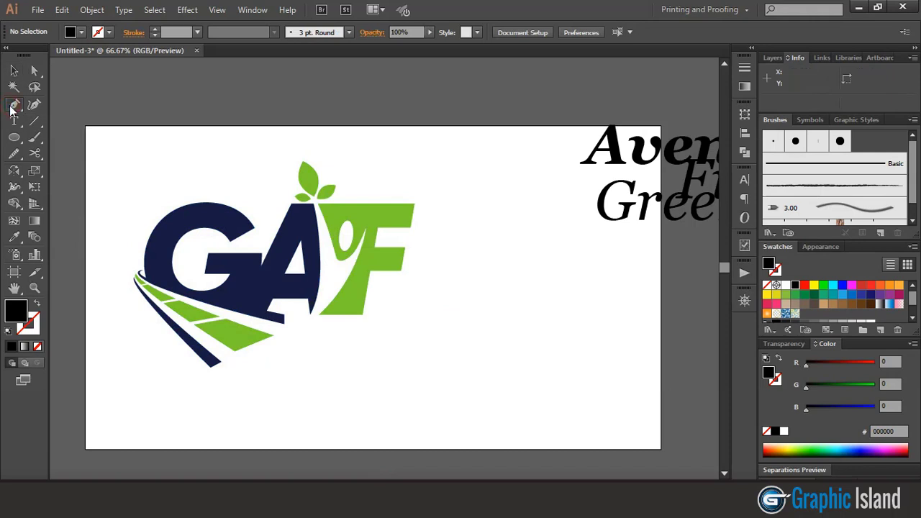
pyautogui.click(321, 315)
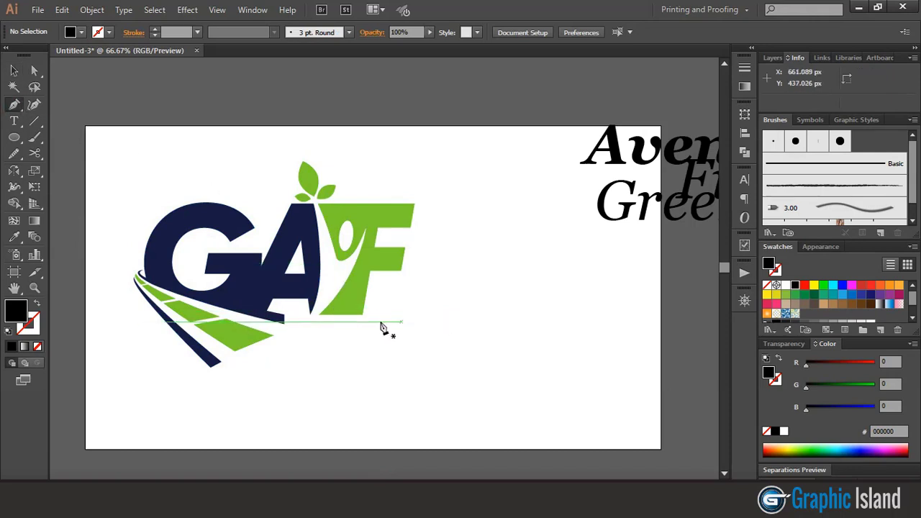
pyautogui.click(360, 317)
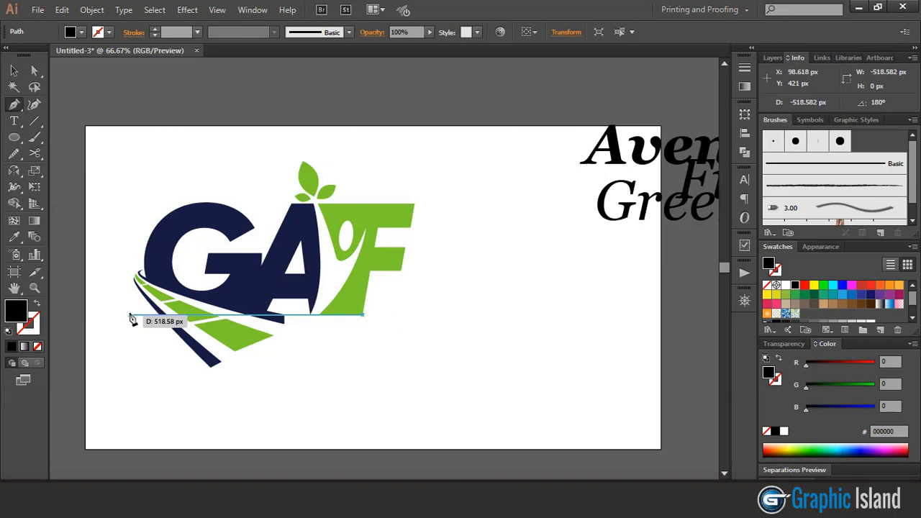
pyautogui.click(130, 316)
pyautogui.click(13, 70)
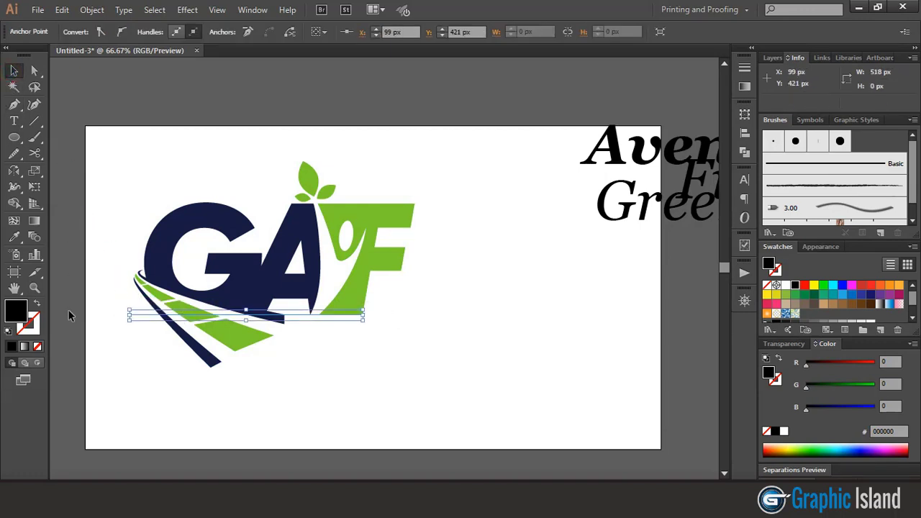
pyautogui.click(27, 323)
pyautogui.click(12, 346)
pyautogui.click(110, 352)
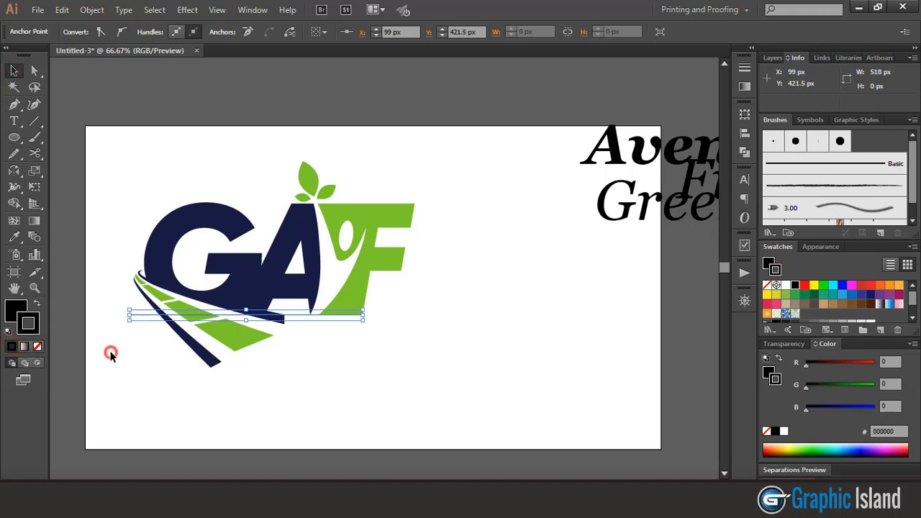
# Stretch the line across the artboard and Alt-drag a copy lower down
pyautogui.click(299, 319)
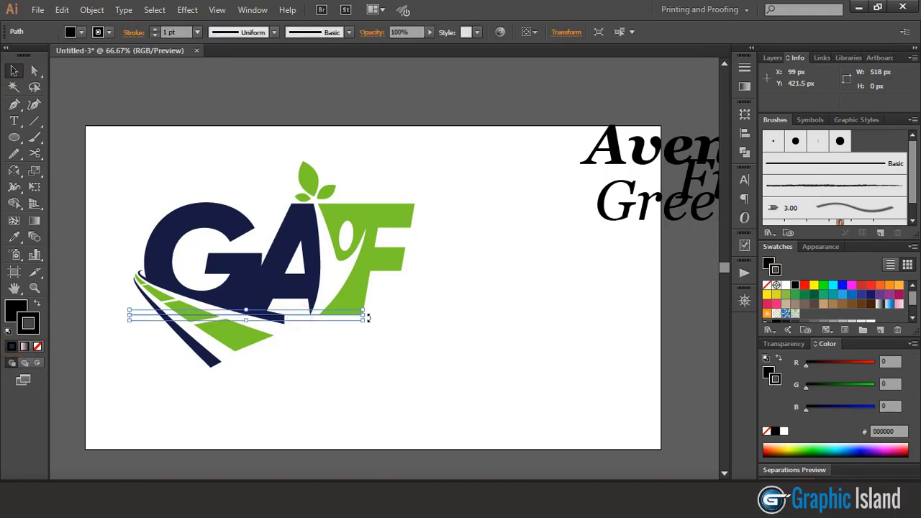
pyautogui.moveTo(364, 314); pyautogui.dragTo(632, 317)
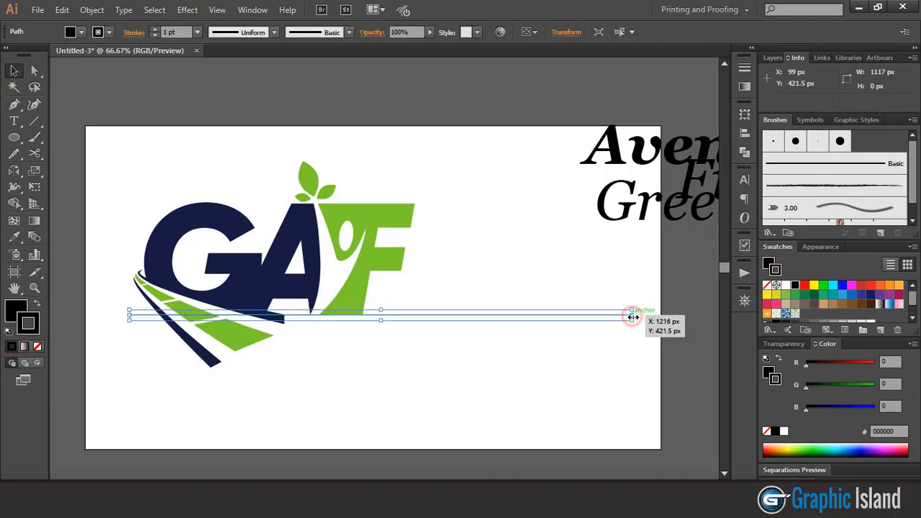
pyautogui.click(311, 391)
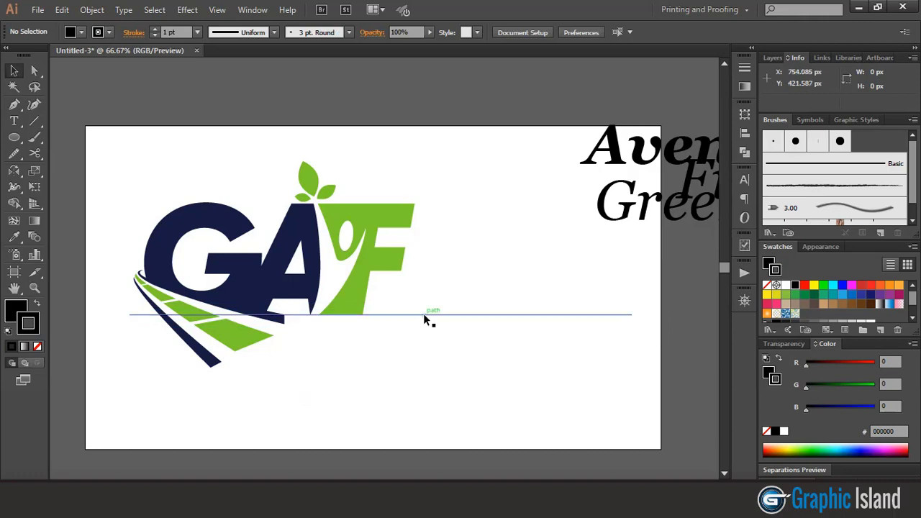
pyautogui.moveTo(424, 317); pyautogui.dragTo(382, 415)
pyautogui.click(355, 361)
pyautogui.click(395, 343)
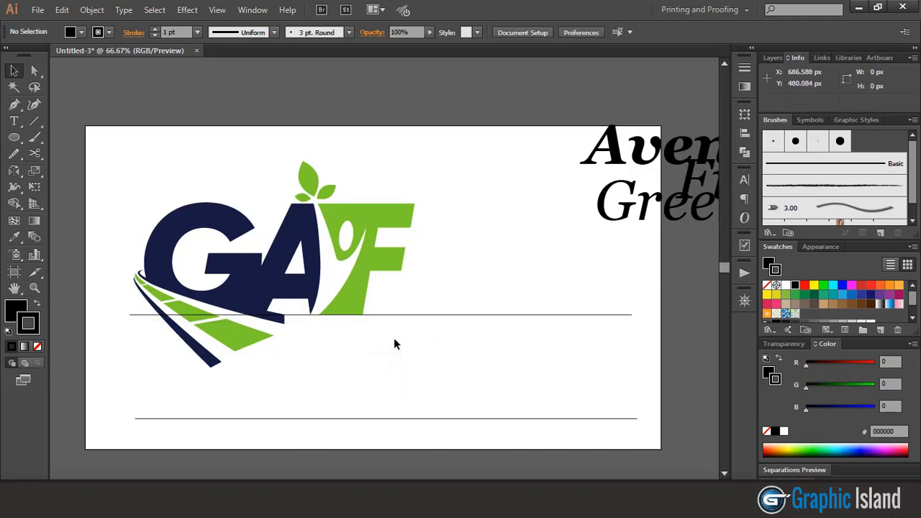
pyautogui.click(381, 315)
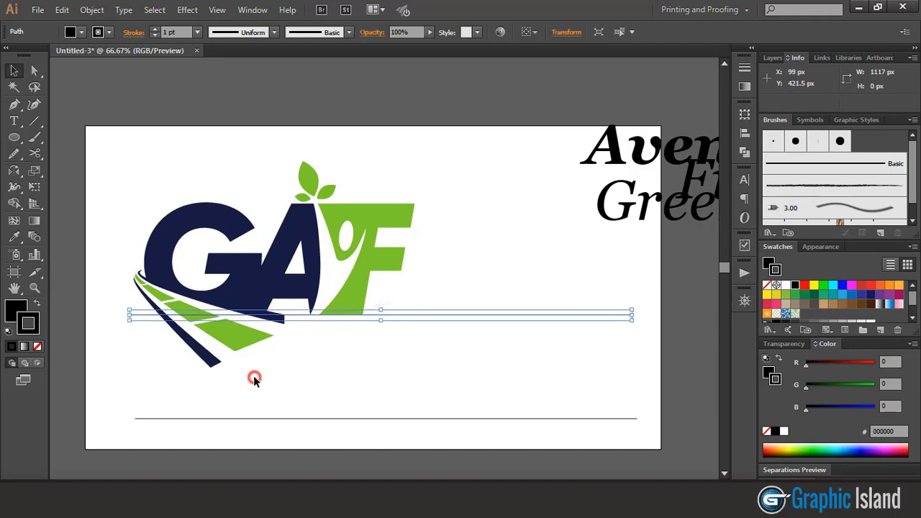
pyautogui.moveTo(254, 379)
pyautogui.mouseDown()
pyautogui.moveTo(156, 354)
pyautogui.moveTo(223, 329)
pyautogui.moveTo(272, 329)
pyautogui.mouseUp()
# Trim away the swoosh pieces below the line with Shape Builder
pyautogui.click(14, 204)
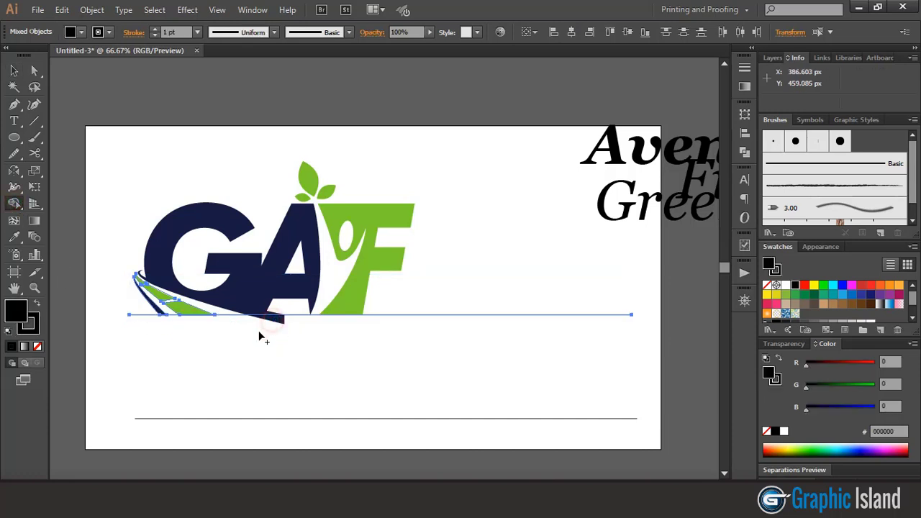
pyautogui.click(14, 70)
pyautogui.click(103, 158)
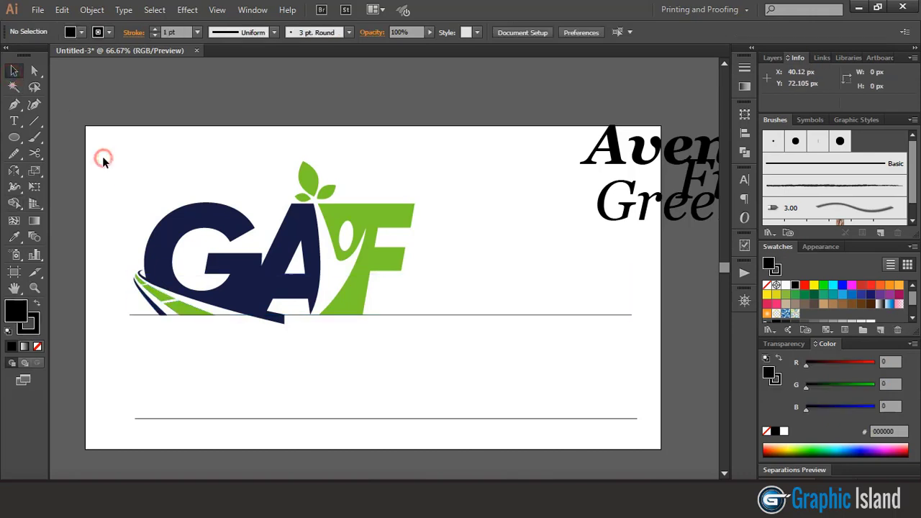
# Trim the A flat along the line, then move the line down below the logo
pyautogui.click(281, 317)
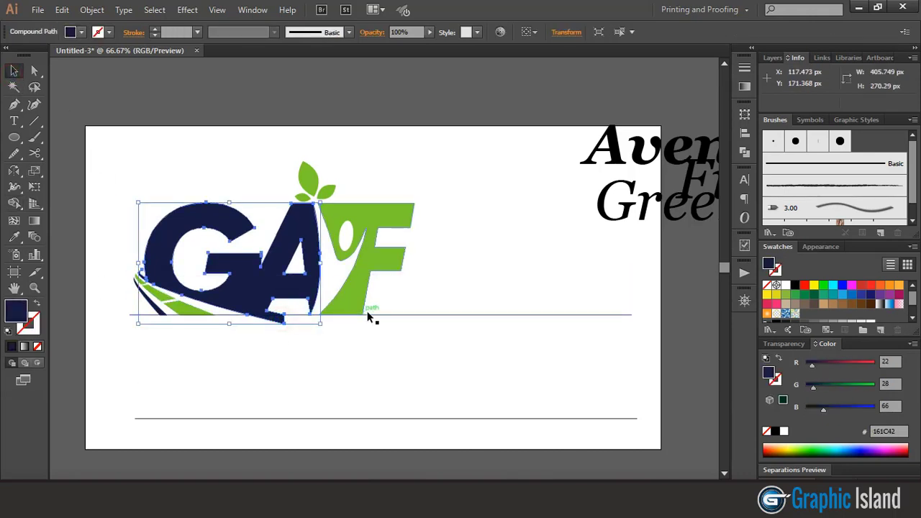
pyautogui.keyDown('shift'); pyautogui.click(382, 314); pyautogui.keyUp('shift')
pyautogui.hotkey('shift', 'm')
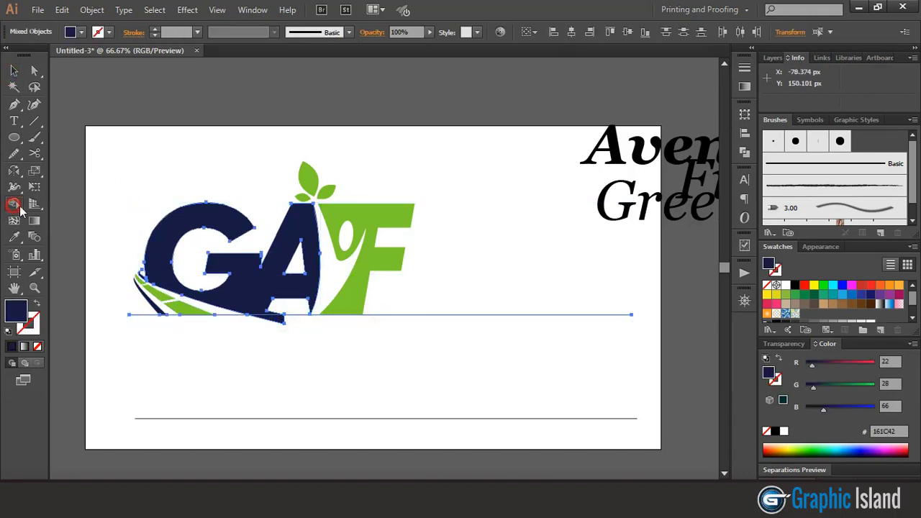
pyautogui.keyDown('alt'); pyautogui.click(274, 321); pyautogui.keyUp('alt')
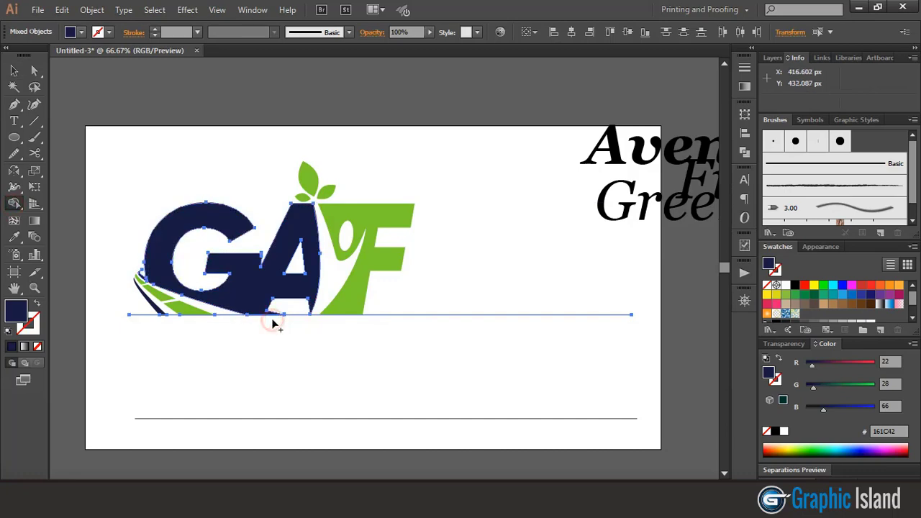
pyautogui.click(14, 69)
pyautogui.click(141, 145)
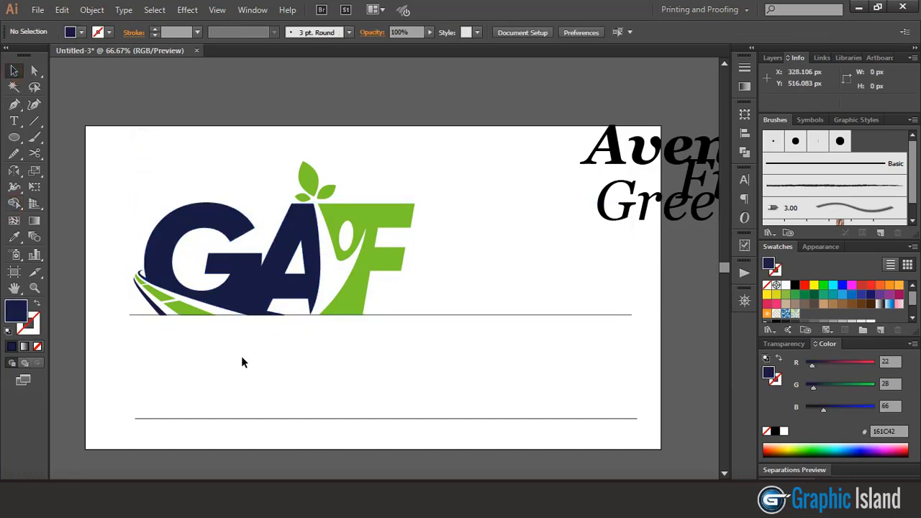
pyautogui.moveTo(416, 314); pyautogui.dragTo(416, 352)
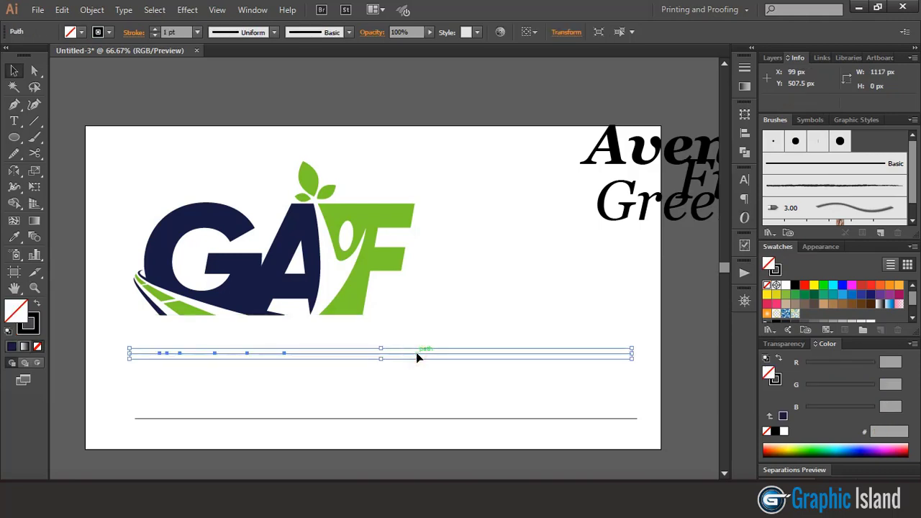
pyautogui.hotkey('ctrl', 'shift', 'a')
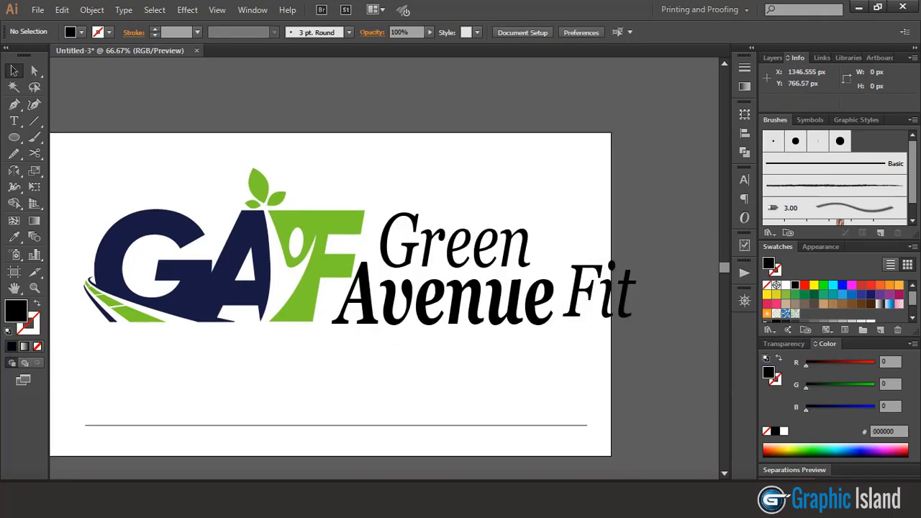
# Convert the 'Green Avenue Fit' wordmark text into outlines
pyautogui.hscroll(2, 575, 370)
pyautogui.moveTo(446, 200); pyautogui.dragTo(568, 338)
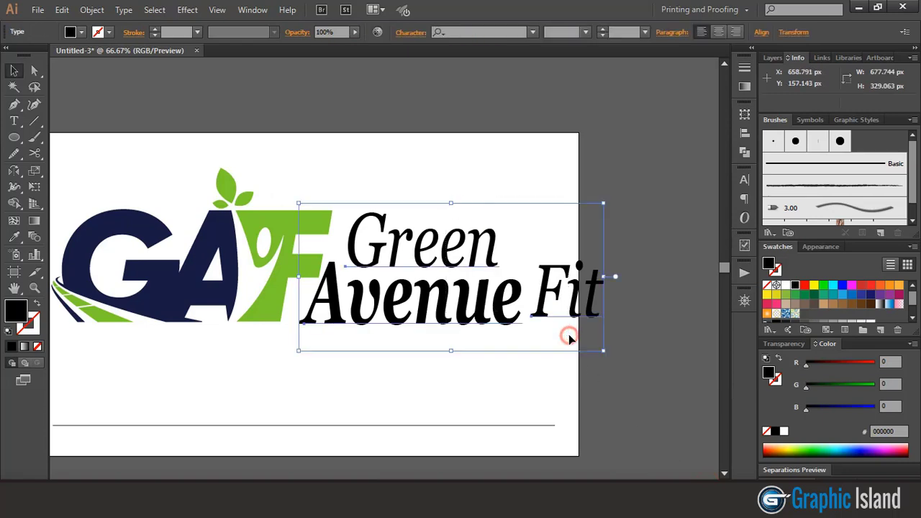
pyautogui.click(92, 9)
pyautogui.click(127, 153)
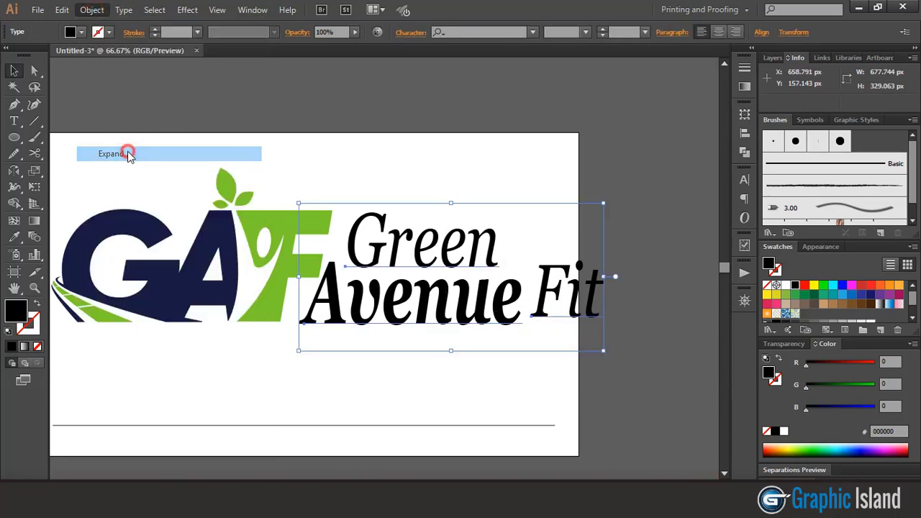
pyautogui.click(430, 325)
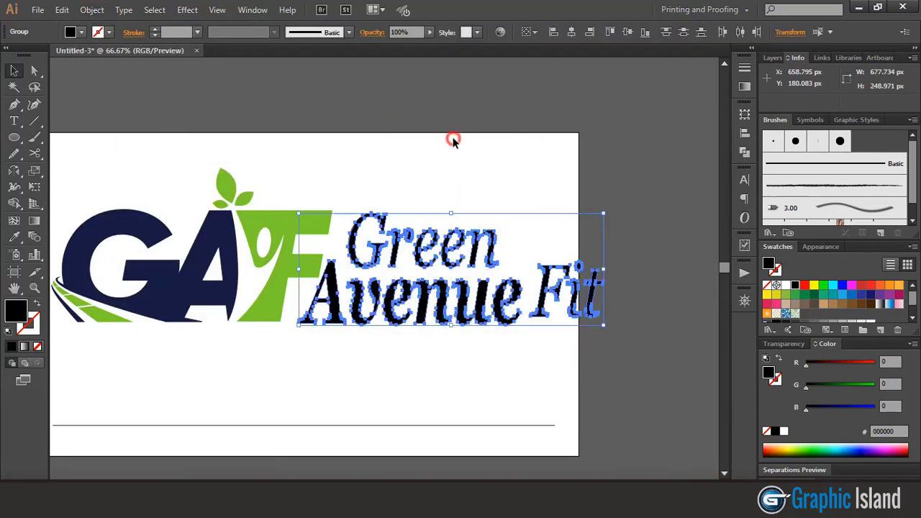
pyautogui.click(451, 149)
# Eyedrop the G's navy onto the 'Green' outlines
pyautogui.click(415, 252)
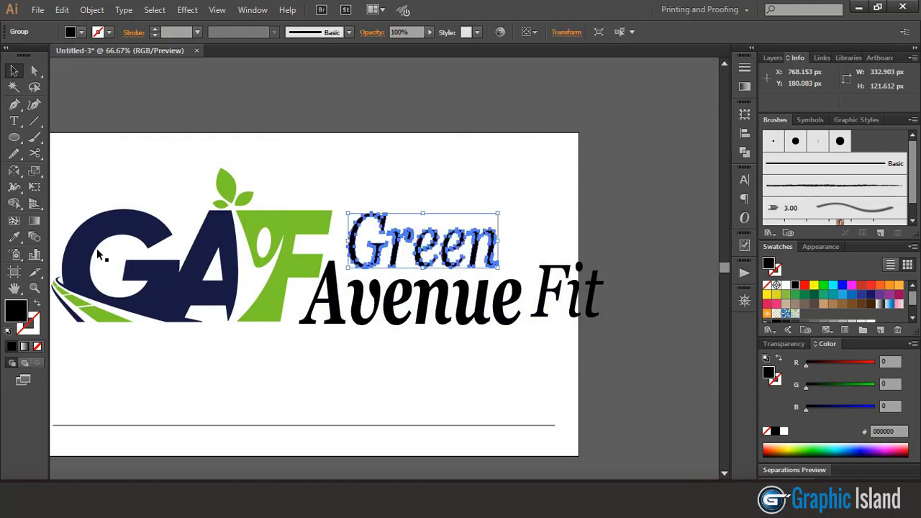
pyautogui.click(14, 237)
pyautogui.click(98, 228)
pyautogui.click(13, 70)
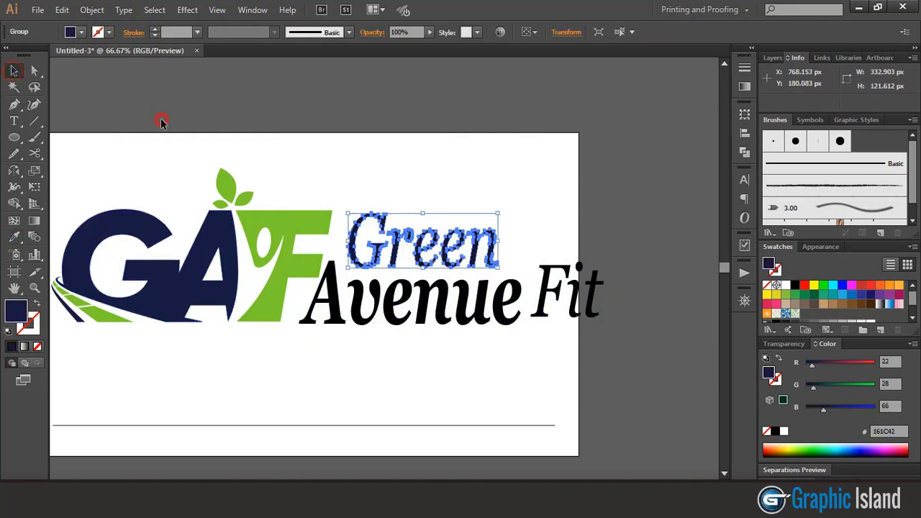
# Eyedrop the F's green onto the 'Avenue' outlines
pyautogui.click(161, 118)
pyautogui.click(394, 295)
pyautogui.click(14, 237)
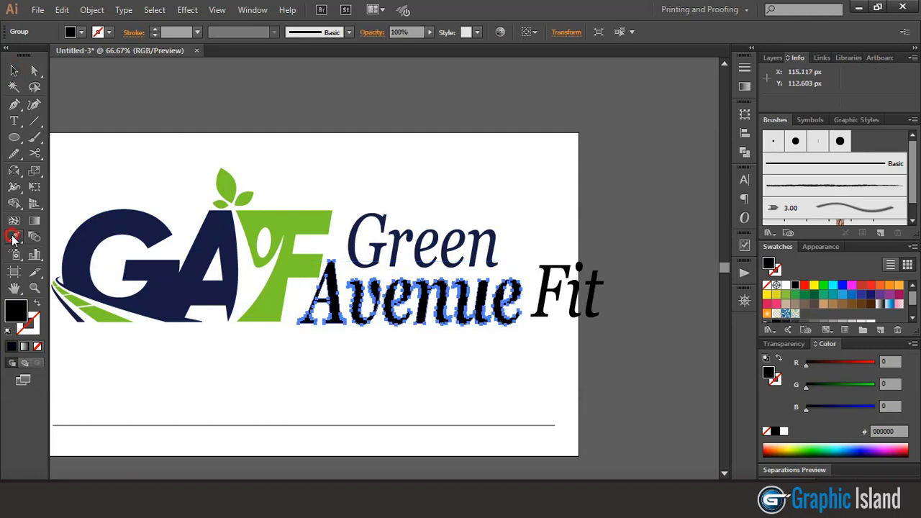
pyautogui.click(294, 216)
pyautogui.click(14, 70)
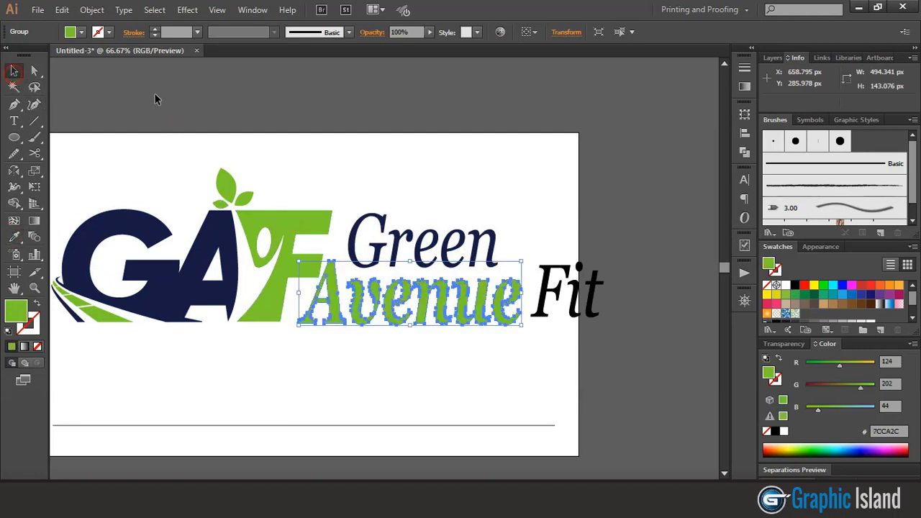
pyautogui.click(154, 97)
# Eyedrop the A's navy onto 'Fit'
pyautogui.click(546, 281)
pyautogui.click(14, 237)
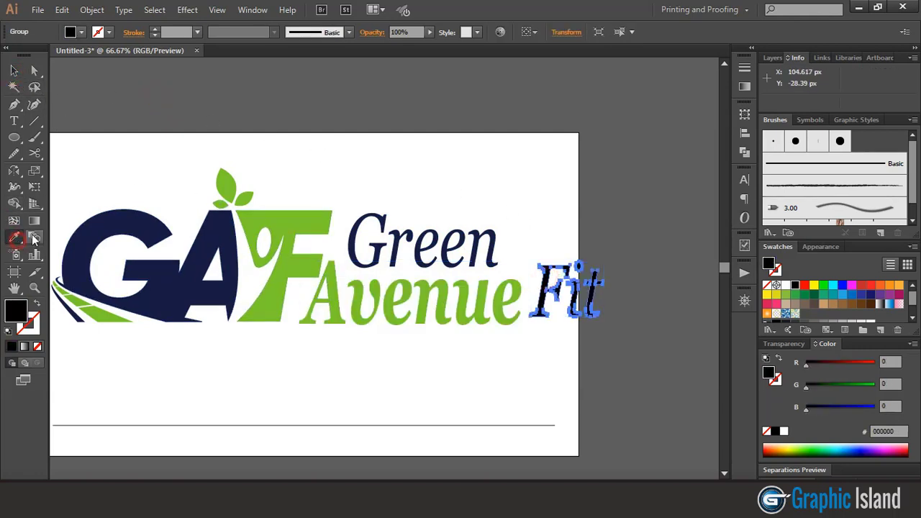
pyautogui.click(207, 226)
pyautogui.click(208, 226)
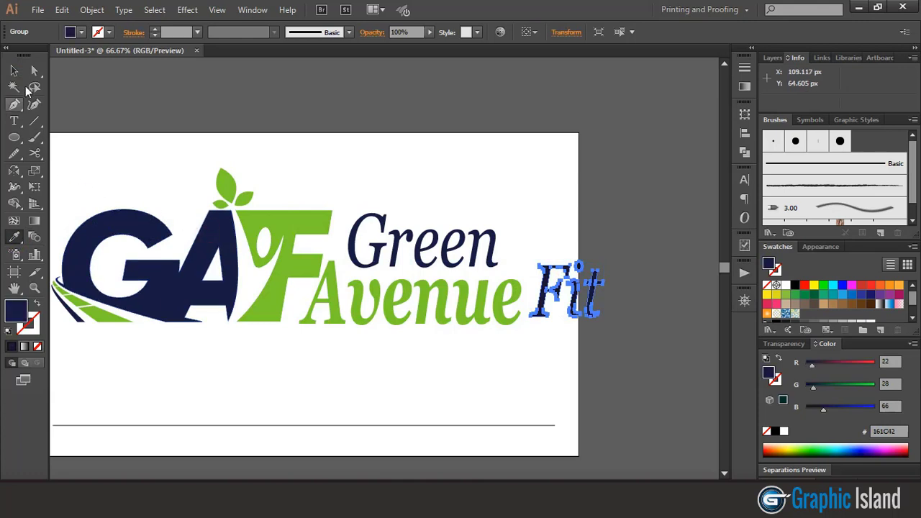
pyautogui.click(14, 70)
pyautogui.click(291, 138)
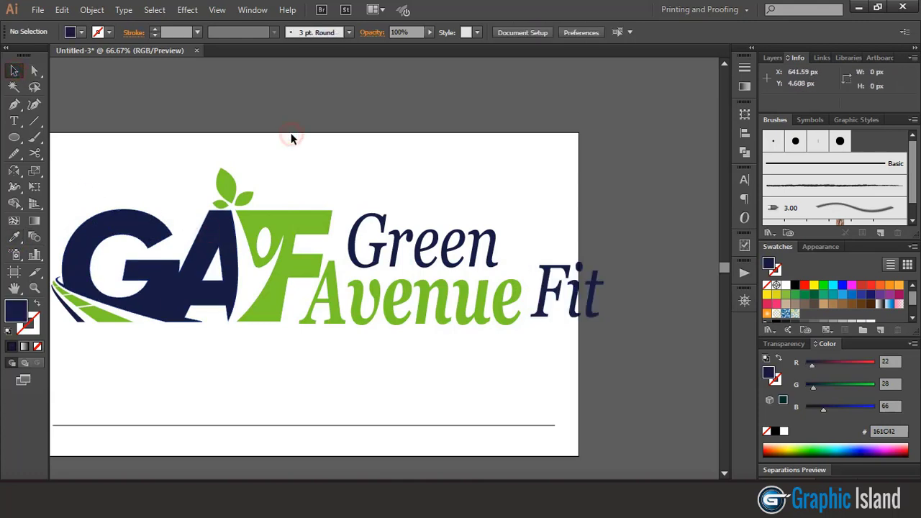
# Nudge 'Green' slightly down toward 'Avenue', then marquee-select the whole logo
pyautogui.click(381, 256)
pyautogui.moveTo(381, 257); pyautogui.dragTo(380, 251)
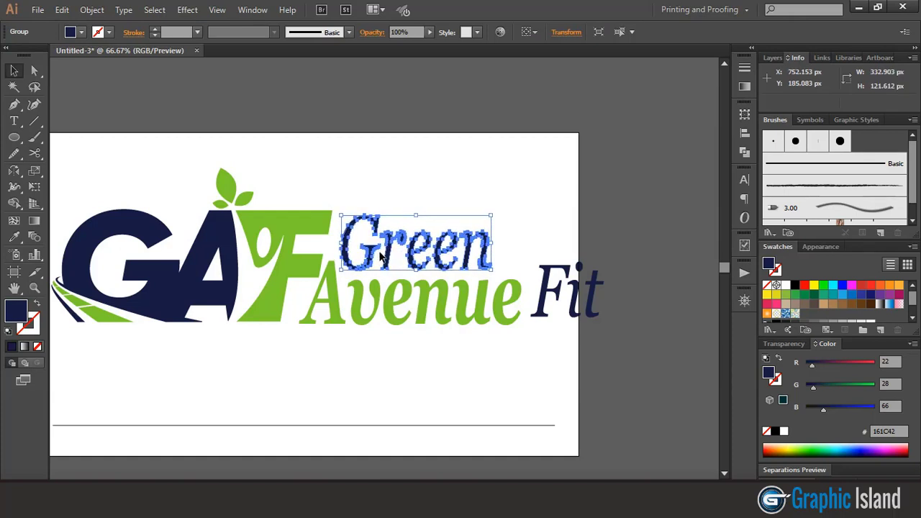
pyautogui.moveTo(417, 218); pyautogui.dragTo(415, 215)
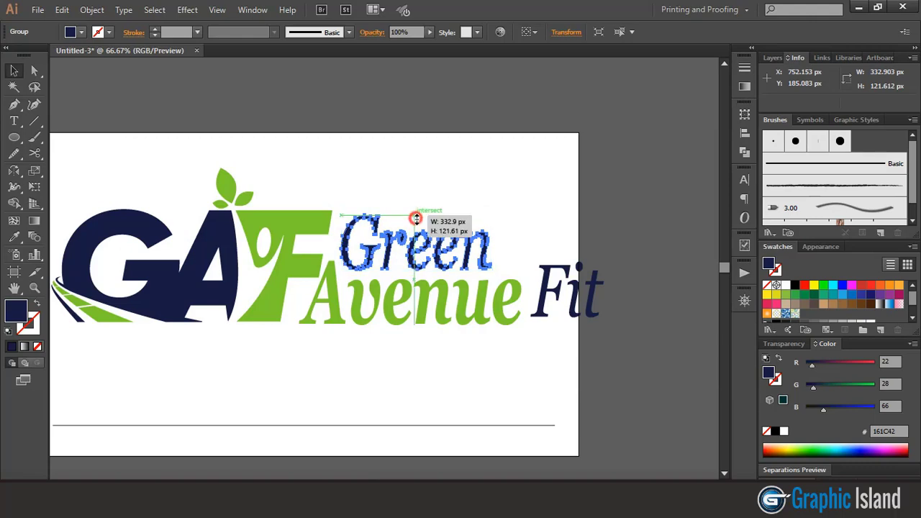
pyautogui.click(459, 169)
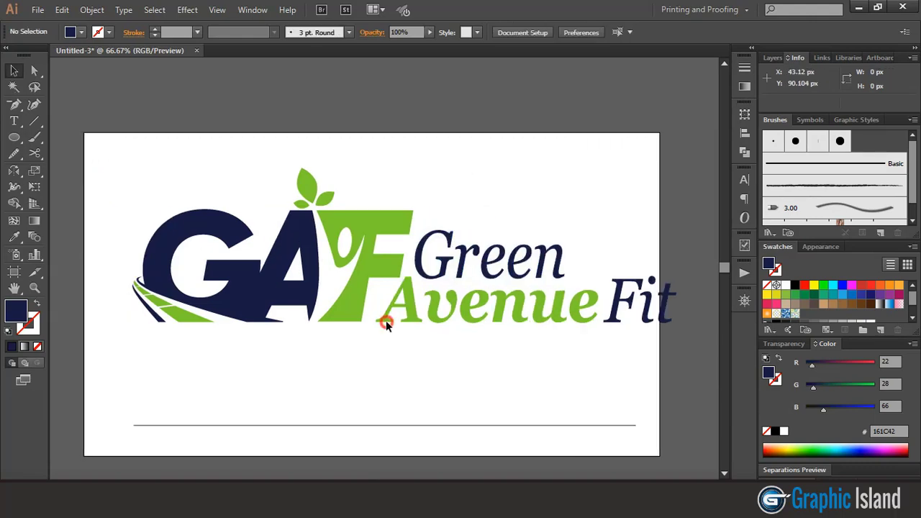
pyautogui.moveTo(103, 168)
pyautogui.mouseDown()
pyautogui.moveTo(674, 376)
pyautogui.moveTo(700, 366)
pyautogui.mouseUp()
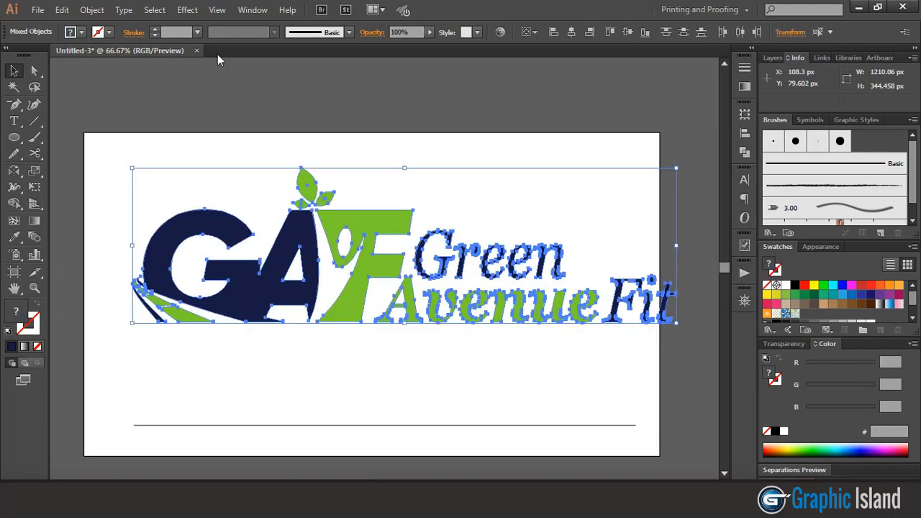
# Group the logo, scale it down proportionally and shift it slightly right and down
pyautogui.click(92, 10)
pyautogui.click(134, 62)
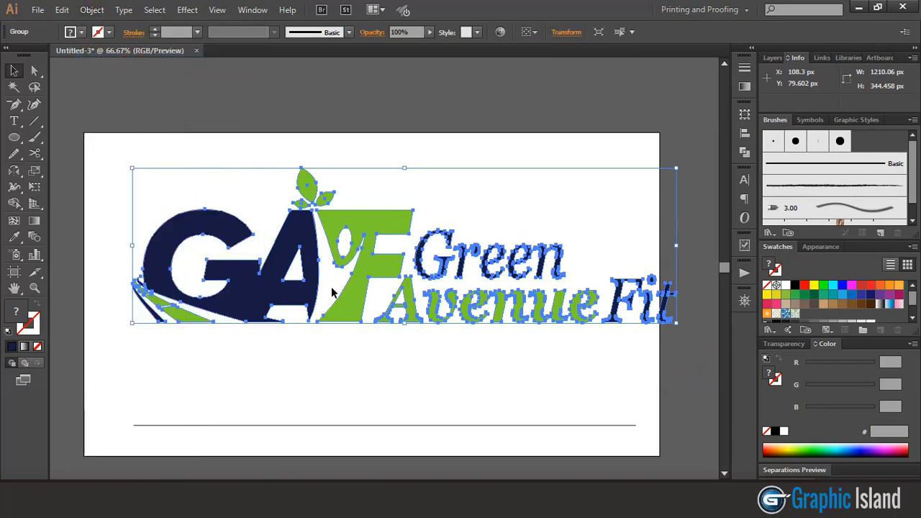
pyautogui.click(341, 377)
pyautogui.click(412, 304)
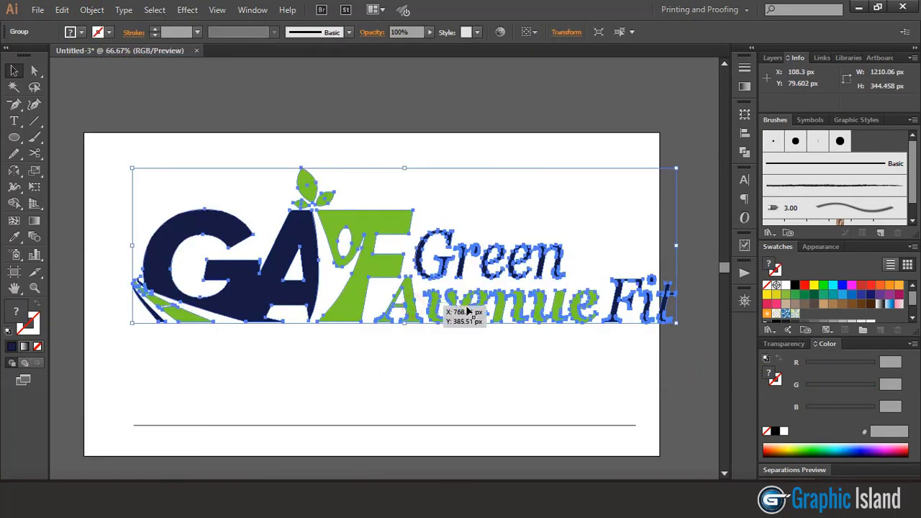
pyautogui.moveTo(652, 315); pyautogui.dragTo(571, 317)
pyautogui.click(438, 324)
pyautogui.moveTo(437, 286); pyautogui.dragTo(453, 302)
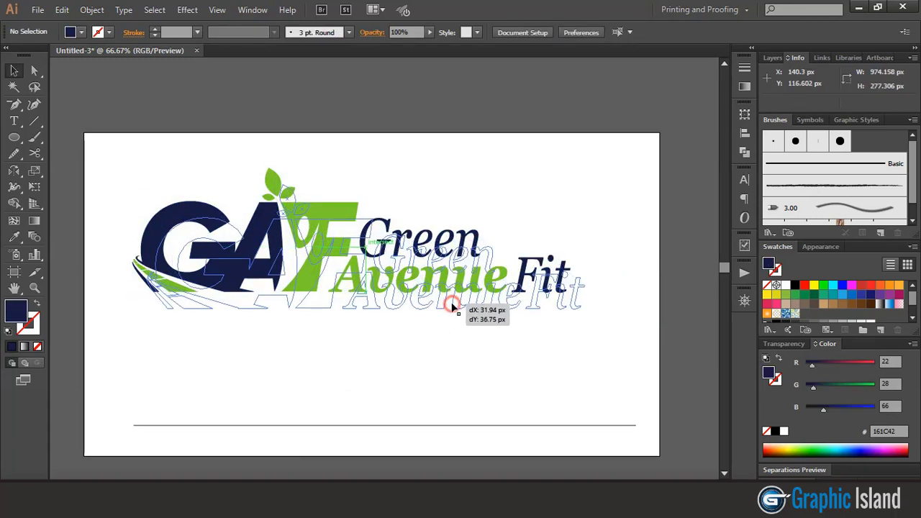
# Move the thin line up beneath the logo and shorten it to about 922 px
pyautogui.moveTo(362, 425)
pyautogui.mouseDown()
pyautogui.moveTo(365, 361)
pyautogui.moveTo(395, 319)
pyautogui.mouseUp()
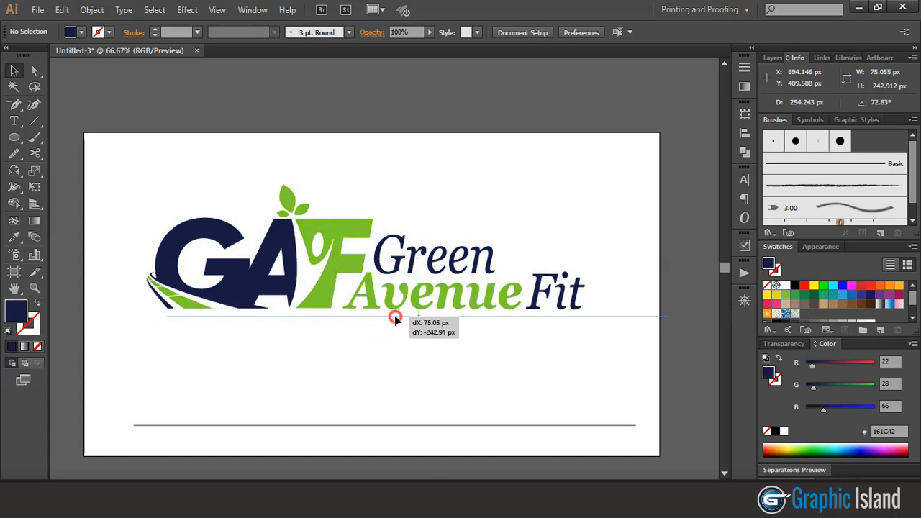
pyautogui.moveTo(395, 319); pyautogui.dragTo(395, 319)
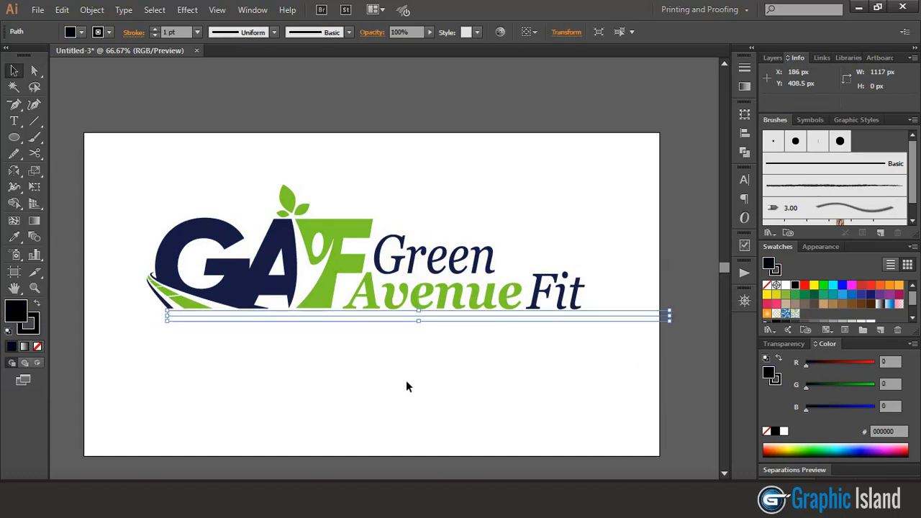
pyautogui.moveTo(668, 315); pyautogui.dragTo(581, 318)
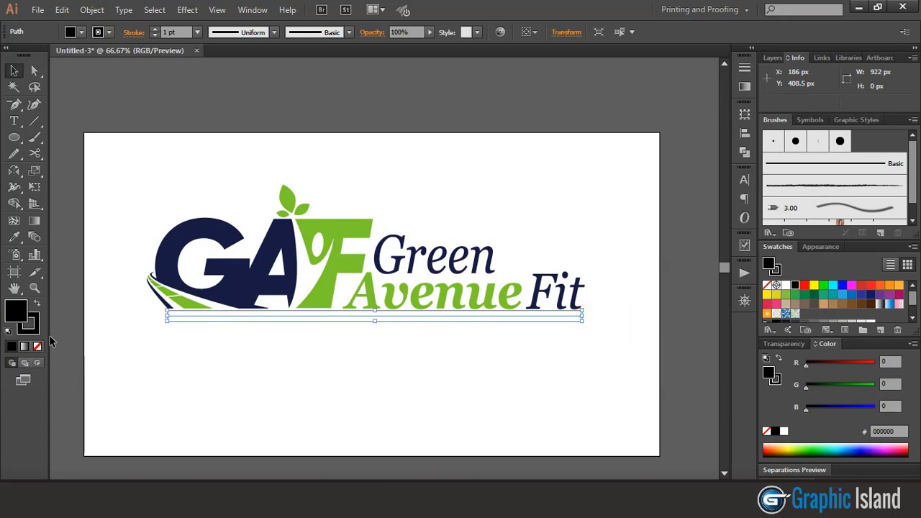
# Raise the underline's stroke weight to 6 pt
pyautogui.click(33, 330)
pyautogui.click(154, 29)
pyautogui.click(155, 29)
pyautogui.click(155, 29)
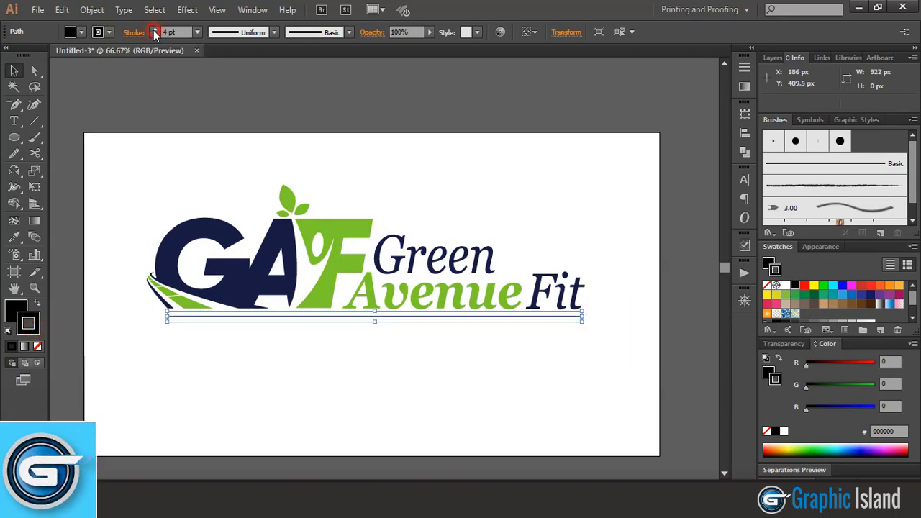
pyautogui.click(155, 30)
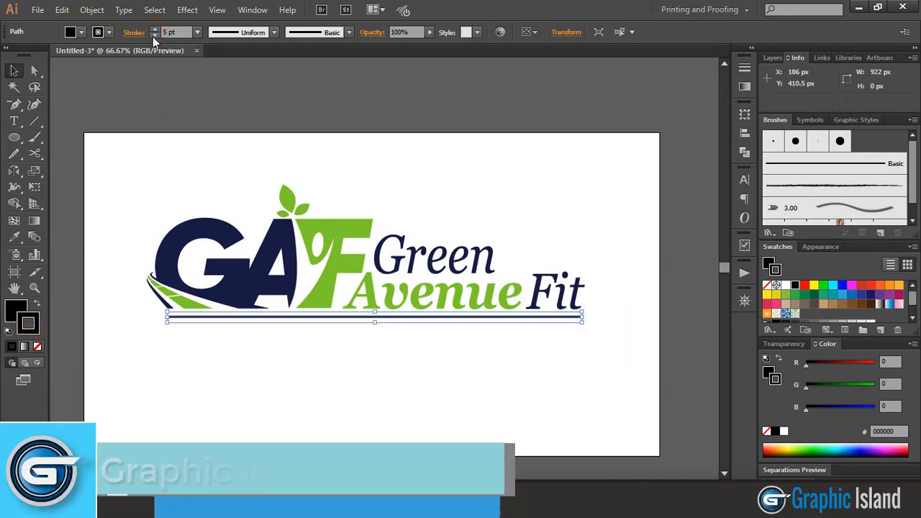
# Expand the 6 pt line's fill and stroke into a solid filled bar
pyautogui.click(92, 9)
pyautogui.click(120, 162)
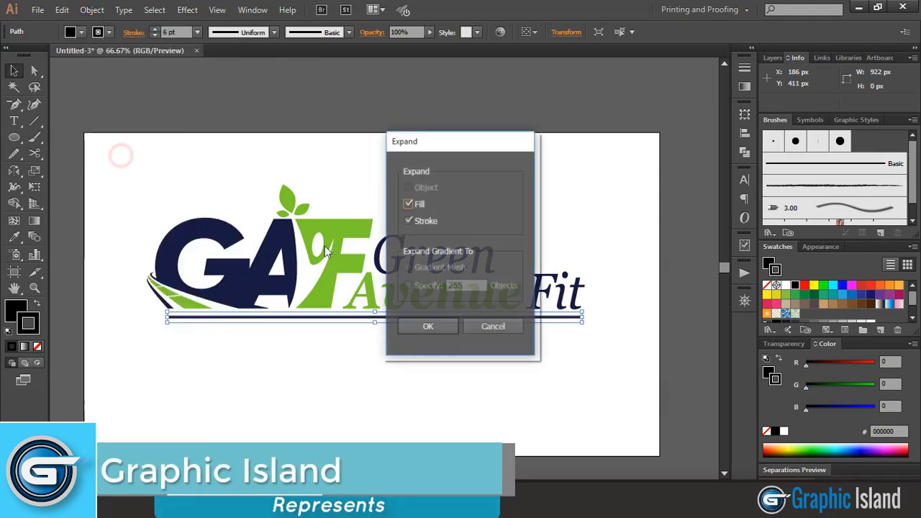
pyautogui.click(423, 325)
pyautogui.click(333, 368)
pyautogui.click(13, 120)
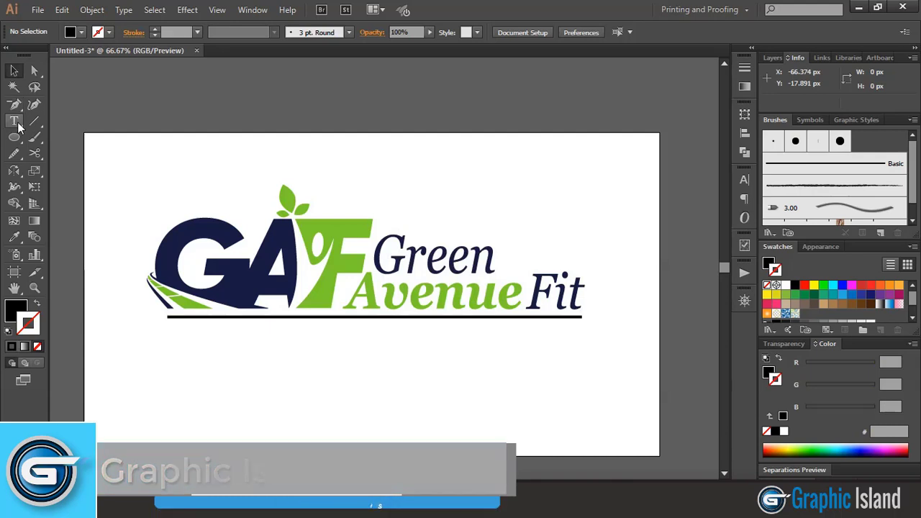
pyautogui.click(198, 345)
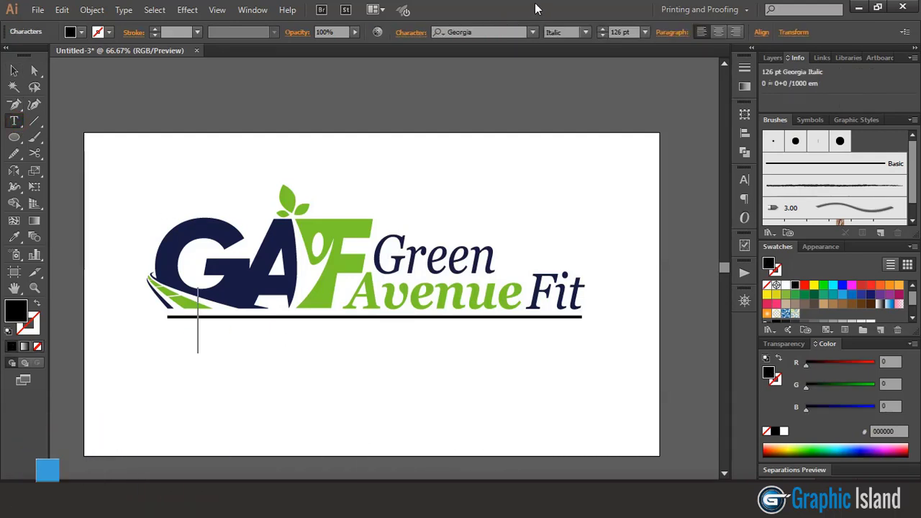
# Set the font size to 30 pt and start typing the Georgia Italic tagline beneath the bar
pyautogui.click(612, 32)
pyautogui.write('30')
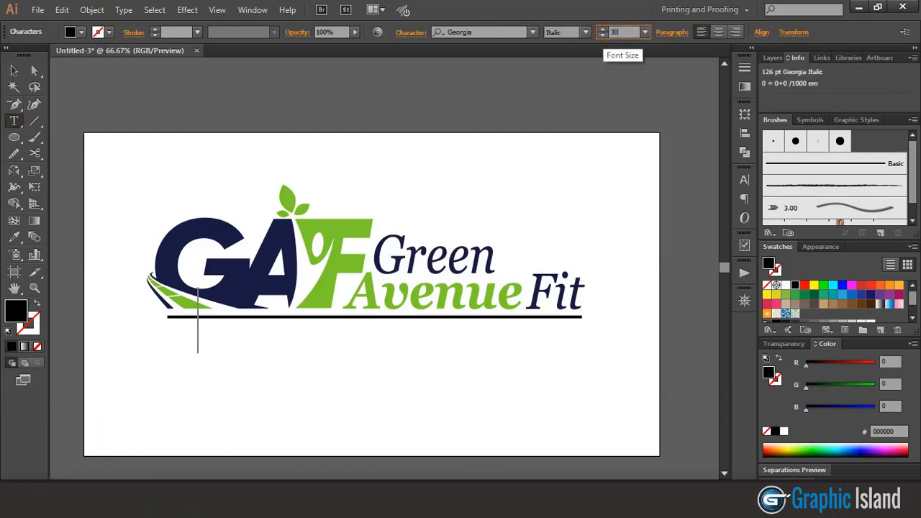
pyautogui.press('Return')
pyautogui.write('The Roa')
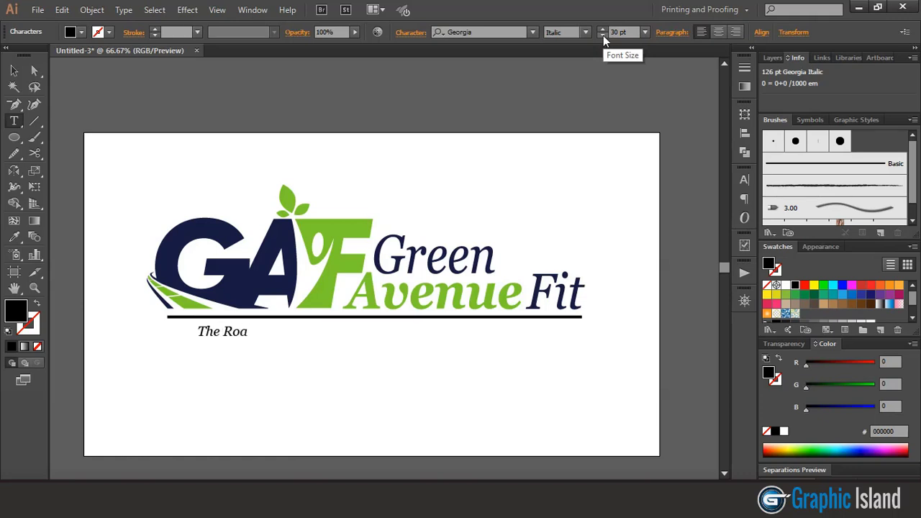
pyautogui.write('d')
pyautogui.write('T')
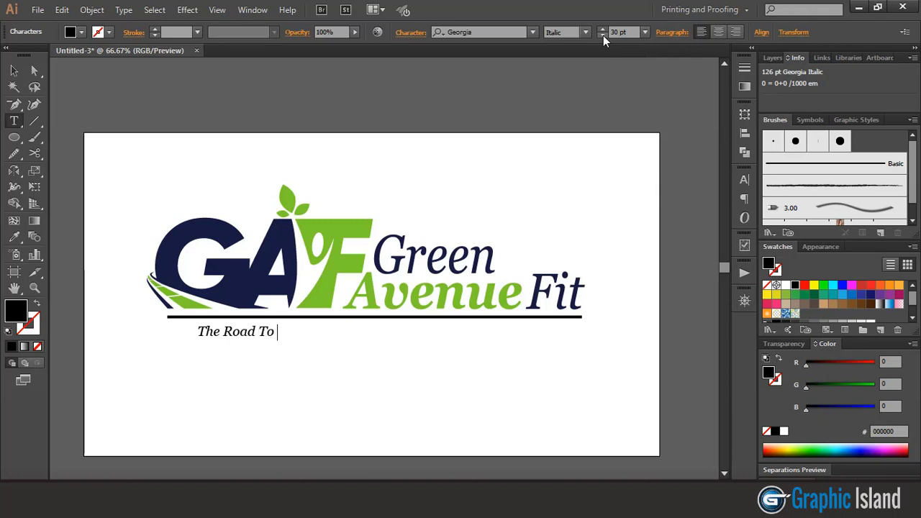
pyautogui.write('Heal')
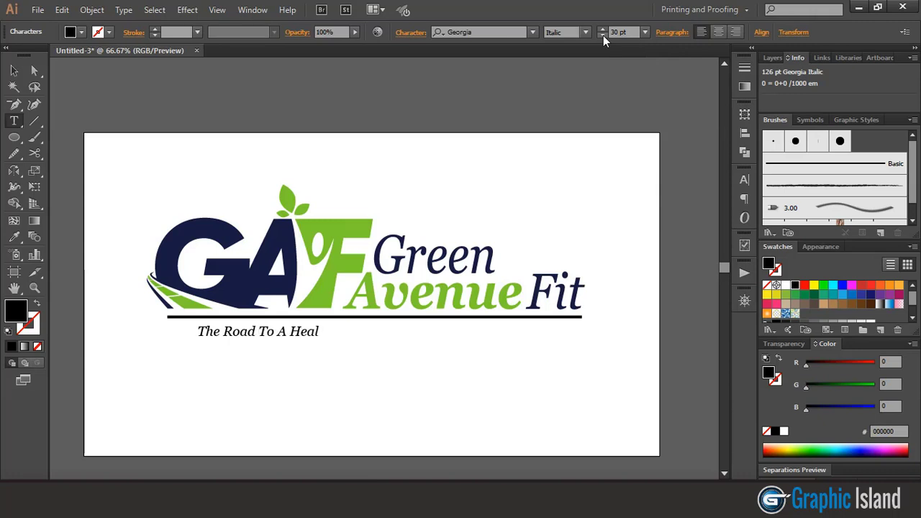
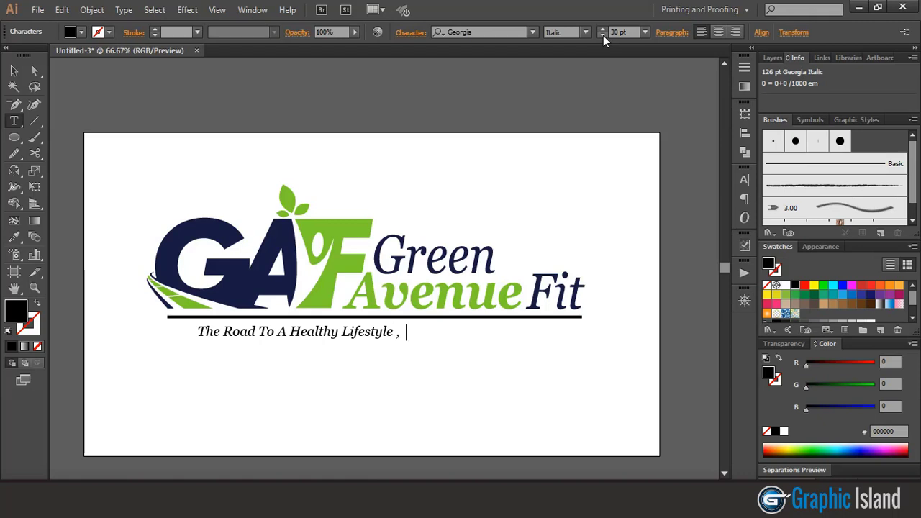
# Finish the tagline with 'The Right Way' and enlarge it to 41.35 pt across the logo width
pyautogui.write('The R')
pyautogui.write('ight WQ')
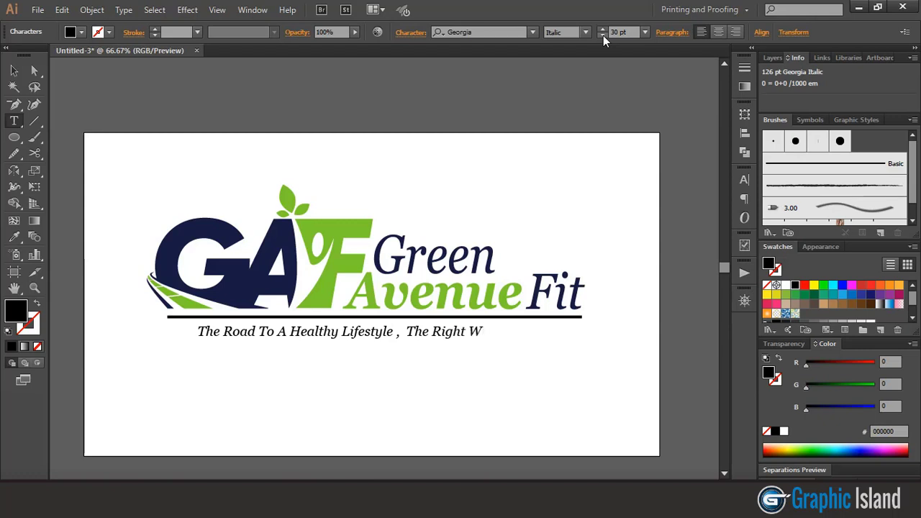
pyautogui.click(14, 70)
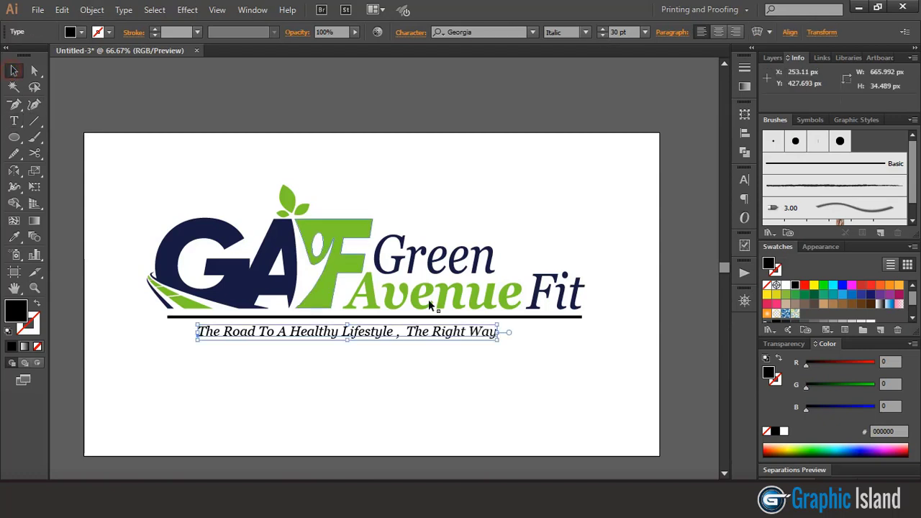
pyautogui.moveTo(500, 343); pyautogui.dragTo(583, 357)
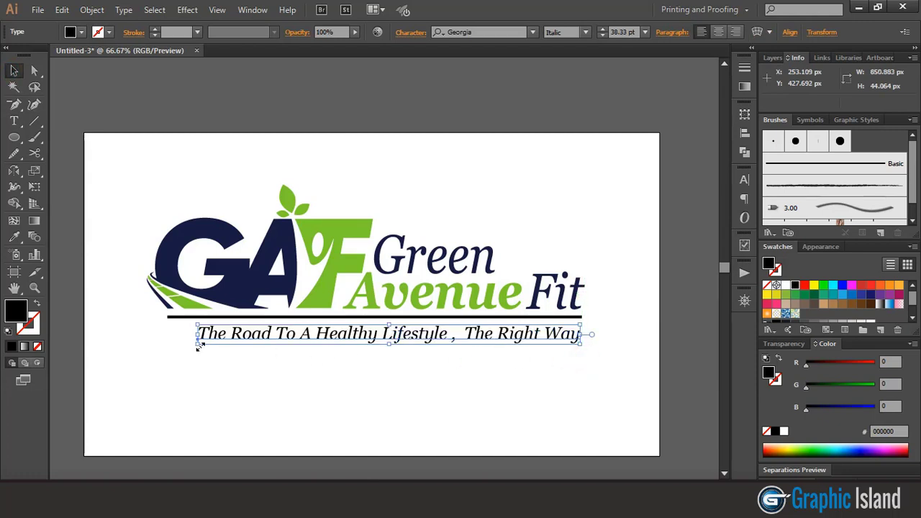
pyautogui.moveTo(200, 346); pyautogui.dragTo(165, 348)
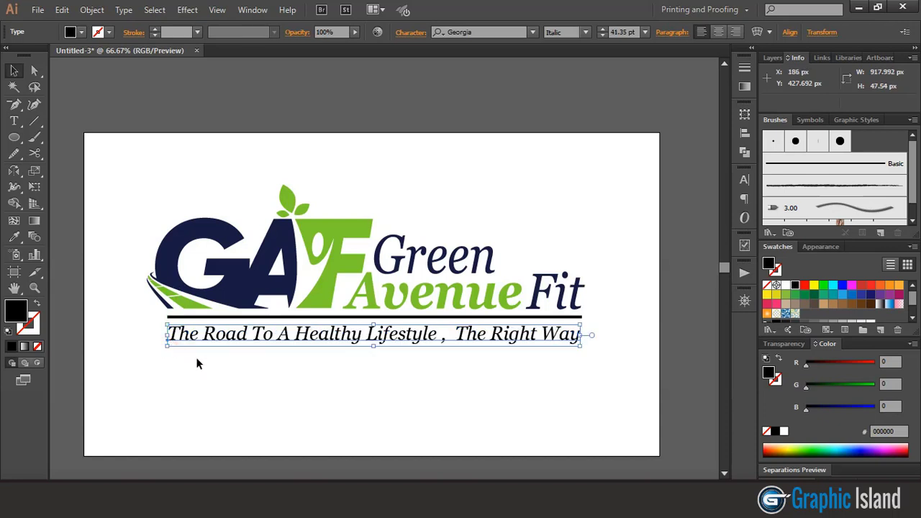
# Nudge the enlarged tagline up so it sits just under the black line
pyautogui.click(399, 366)
pyautogui.click(415, 343)
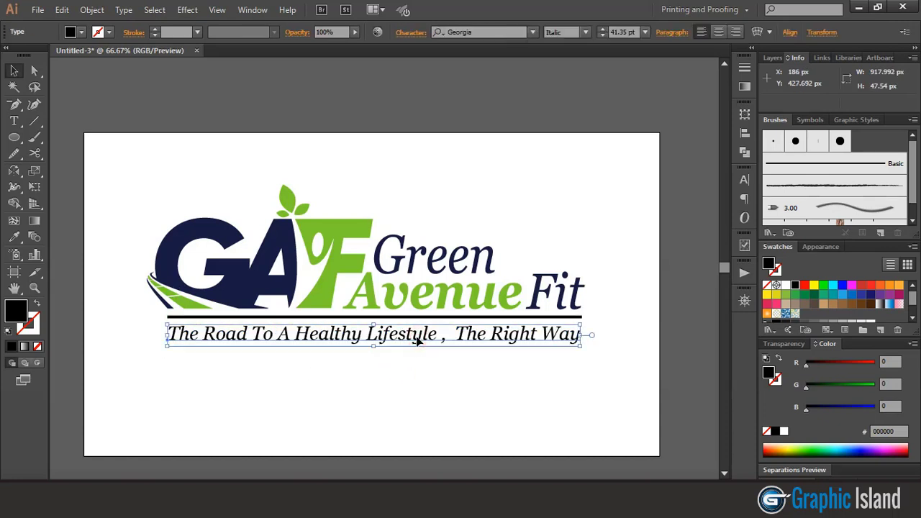
pyautogui.press('Up')
pyautogui.press('Up')
pyautogui.press('Up')
pyautogui.press('Up')
pyautogui.press('Up')
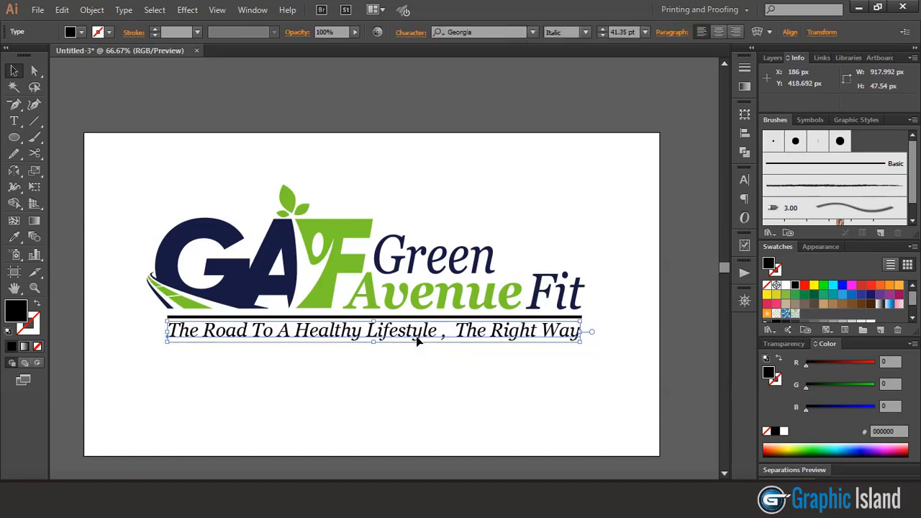
pyautogui.press('Up')
pyautogui.press('Up')
# Expand the tagline text into outlined shapes
pyautogui.click(92, 9)
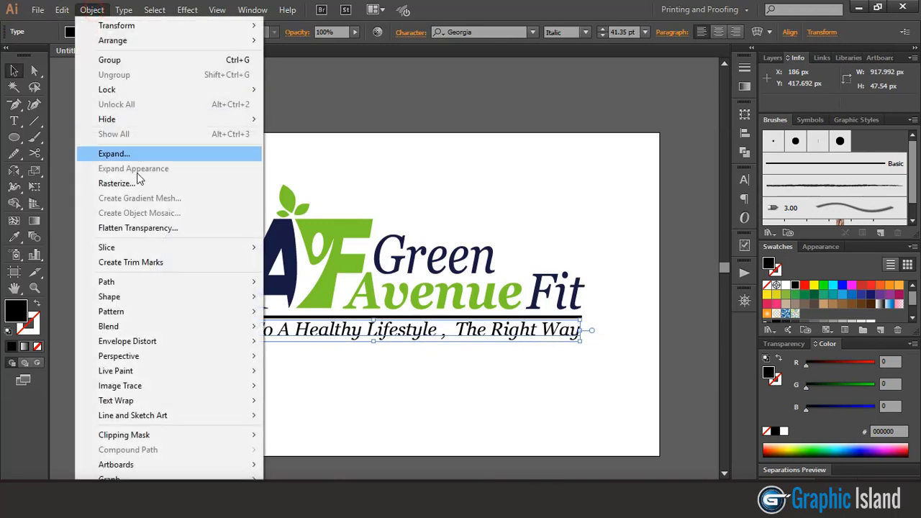
pyautogui.click(133, 153)
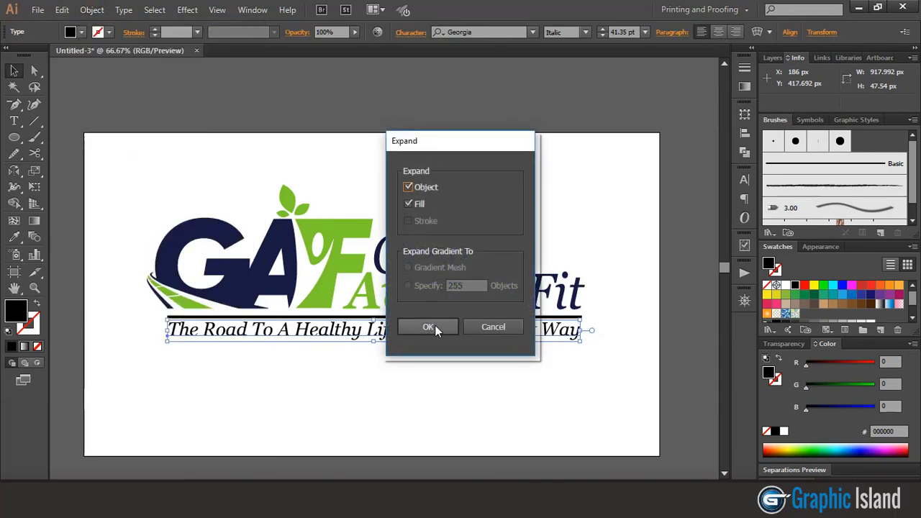
pyautogui.click(434, 328)
pyautogui.click(559, 180)
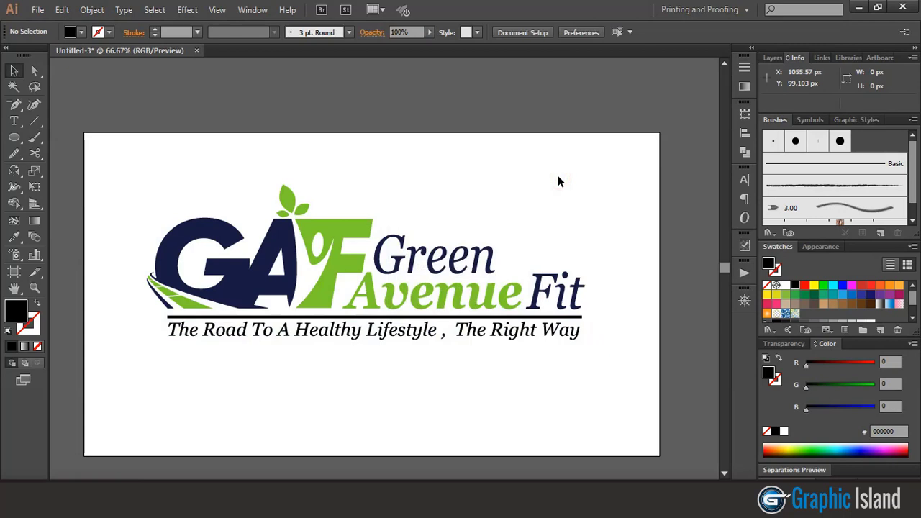
# Save for Web as a transparent PNG-24 named 'iiii' on the Desktop
pyautogui.click(40, 11)
pyautogui.click(90, 181)
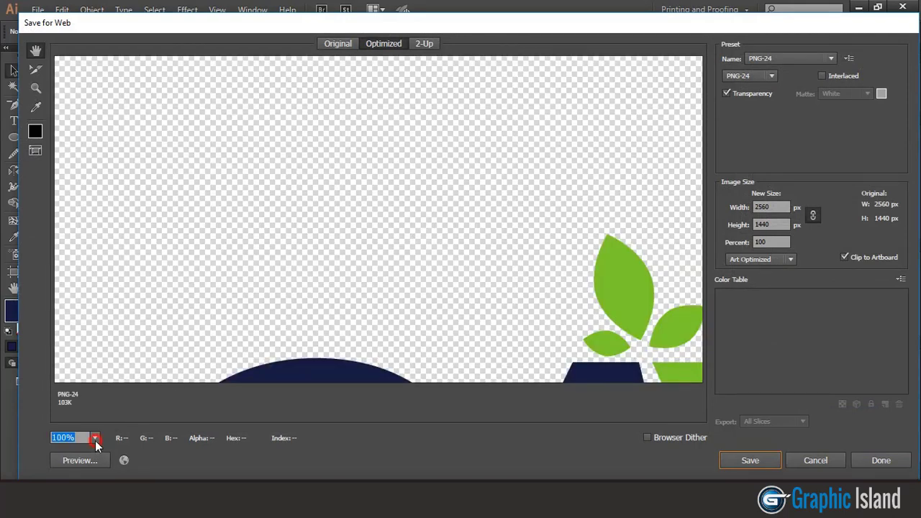
pyautogui.click(96, 444)
pyautogui.click(111, 425)
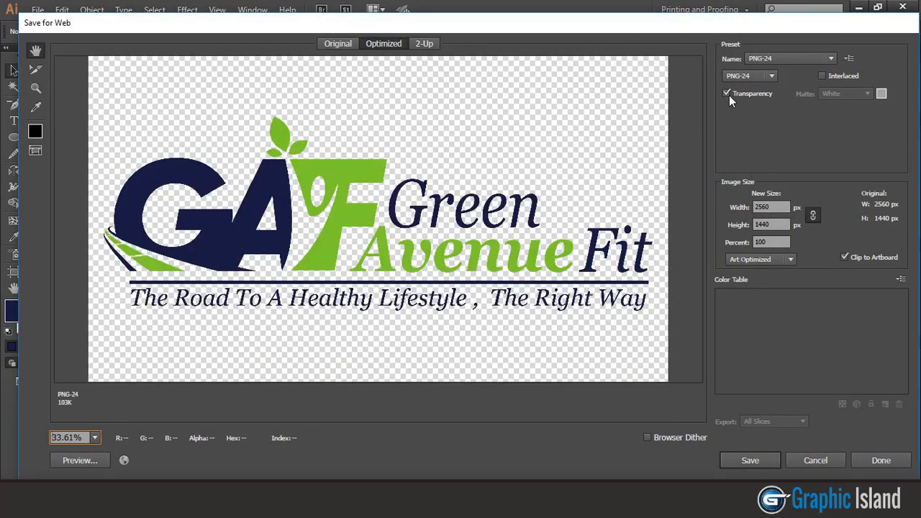
pyautogui.click(750, 461)
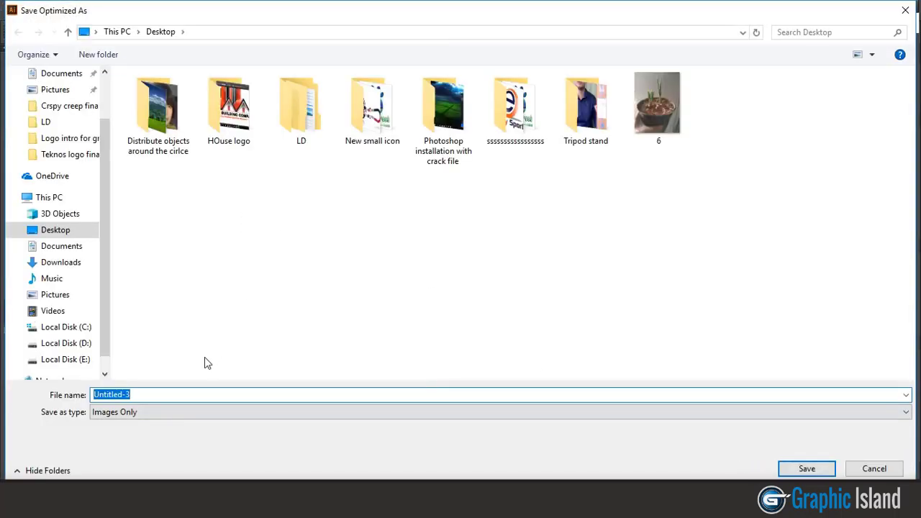
pyautogui.write('iiii')
pyautogui.click(791, 467)
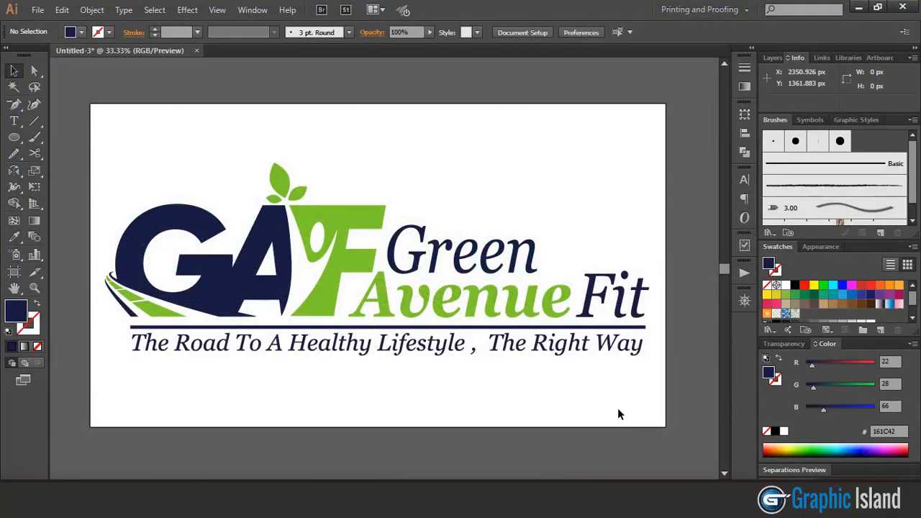
# Minimize Illustrator and launch Adobe Photoshop CS6 (64 Bit) from the Start menu
pyautogui.click(858, 8)
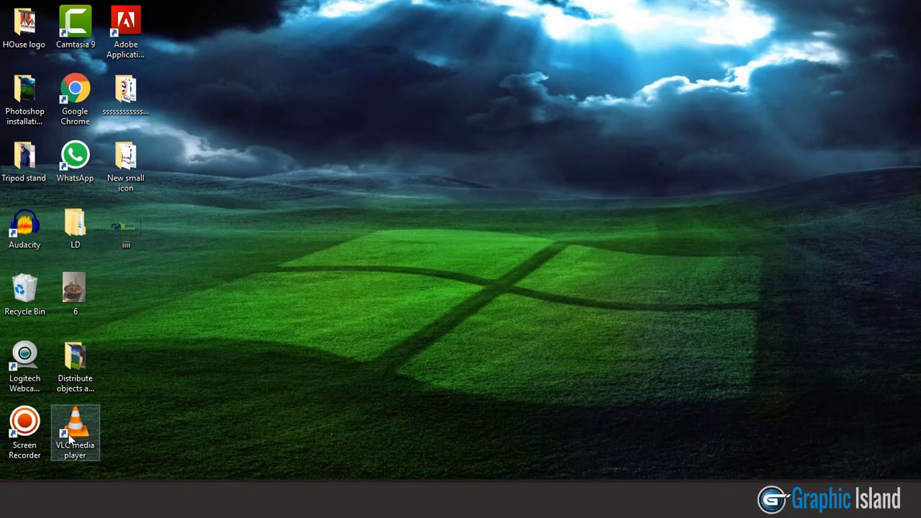
pyautogui.press('super')
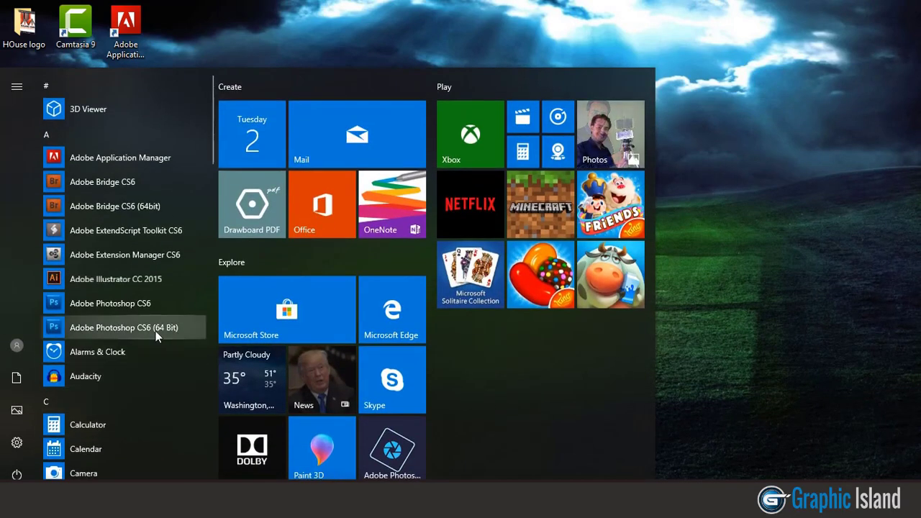
pyautogui.click(156, 330)
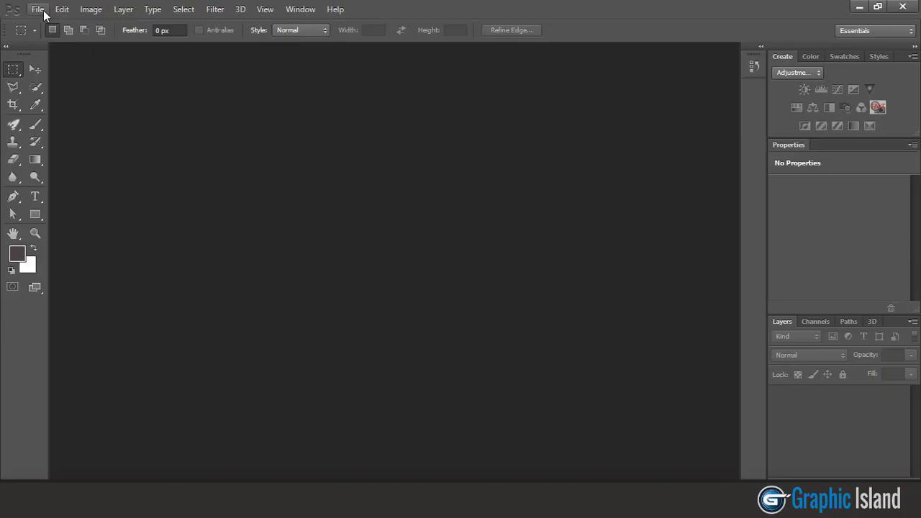
# Open the PSD 'Logo Mockup - Paper Edition 1 - by PuneDesign'
pyautogui.click(37, 9)
pyautogui.click(52, 36)
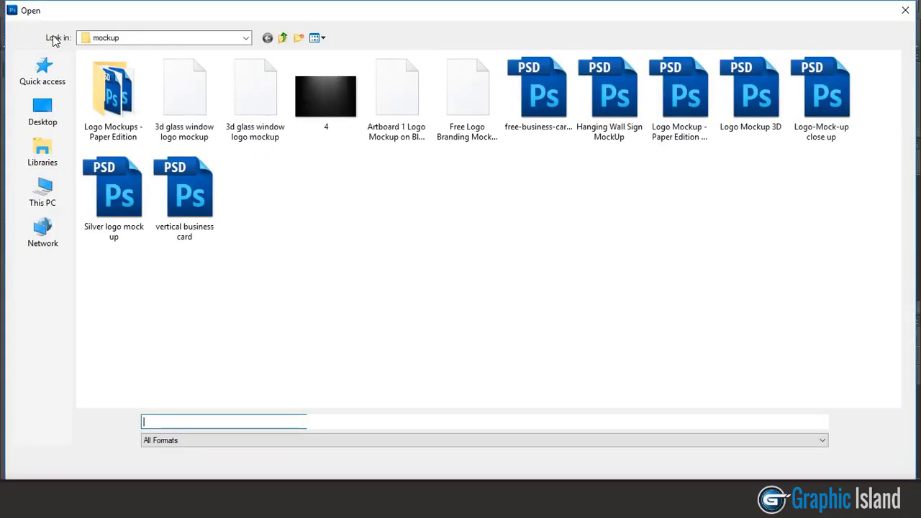
pyautogui.doubleClick(682, 99)
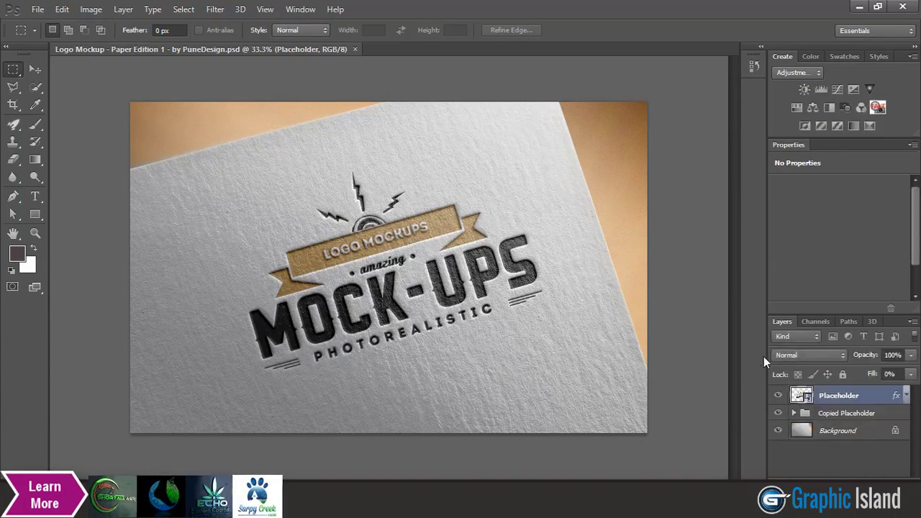
# Edit the Placeholder smart object and open iiii.png from the Desktop
pyautogui.doubleClick(800, 396)
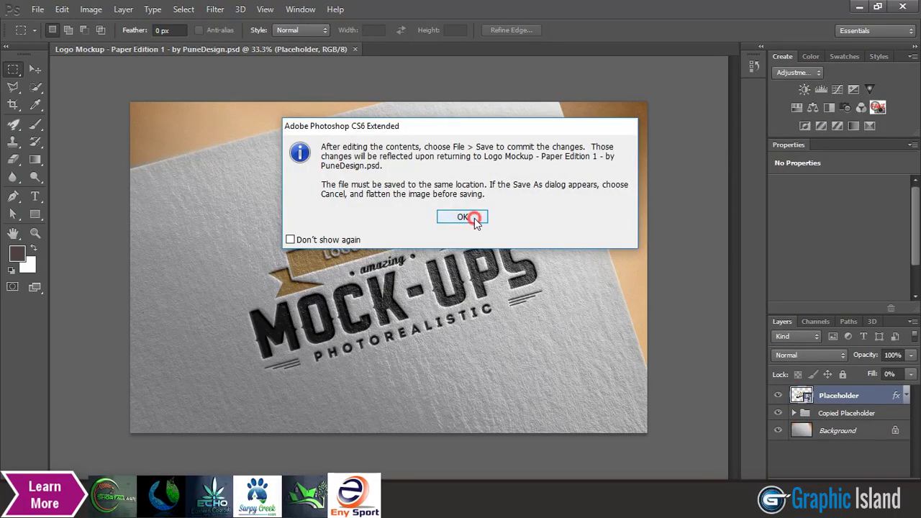
pyautogui.click(472, 215)
pyautogui.click(38, 9)
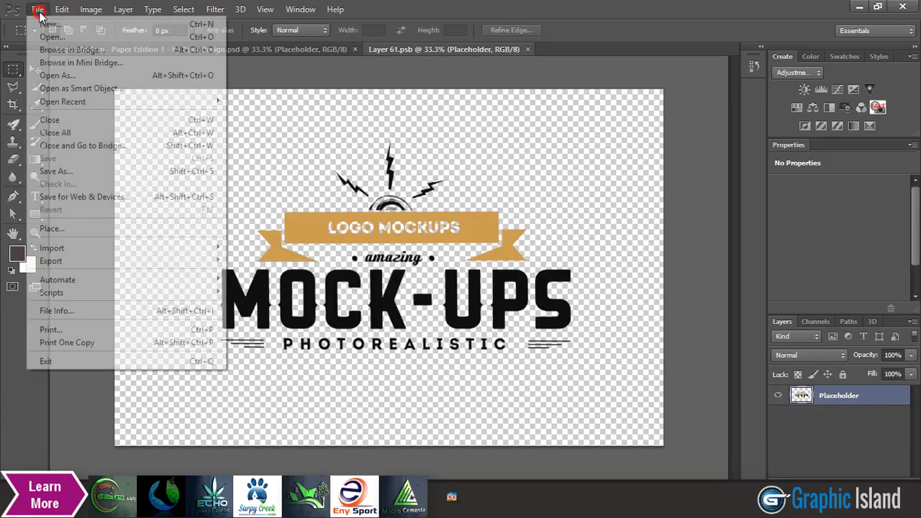
pyautogui.click(51, 38)
pyautogui.click(45, 110)
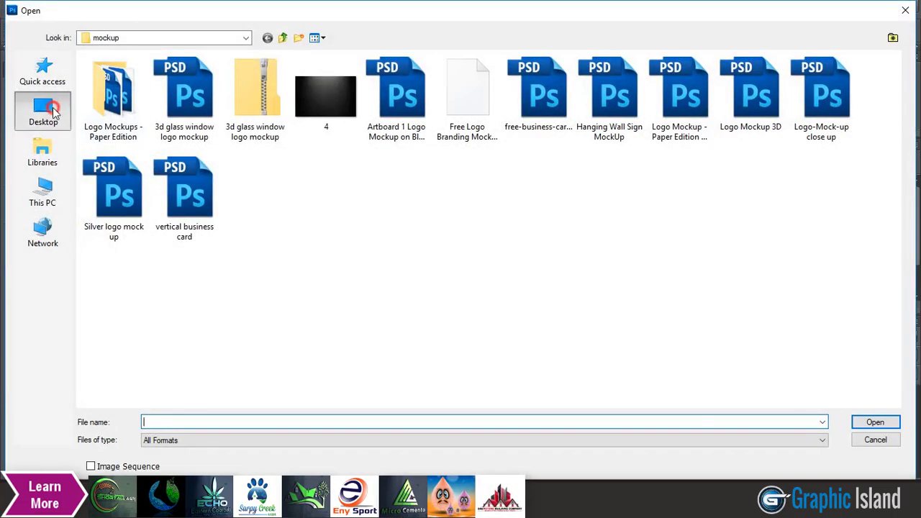
pyautogui.doubleClick(111, 207)
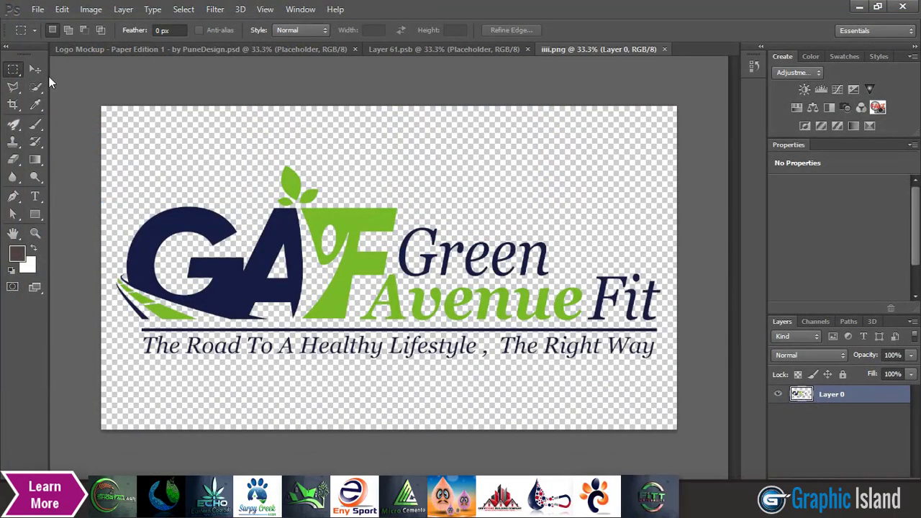
# Drag the logo into the smart object, scale it to about 87% and center it over the placeholder
pyautogui.click(36, 69)
pyautogui.moveTo(343, 213)
pyautogui.mouseDown()
pyautogui.moveTo(422, 54)
pyautogui.moveTo(352, 237)
pyautogui.mouseUp()
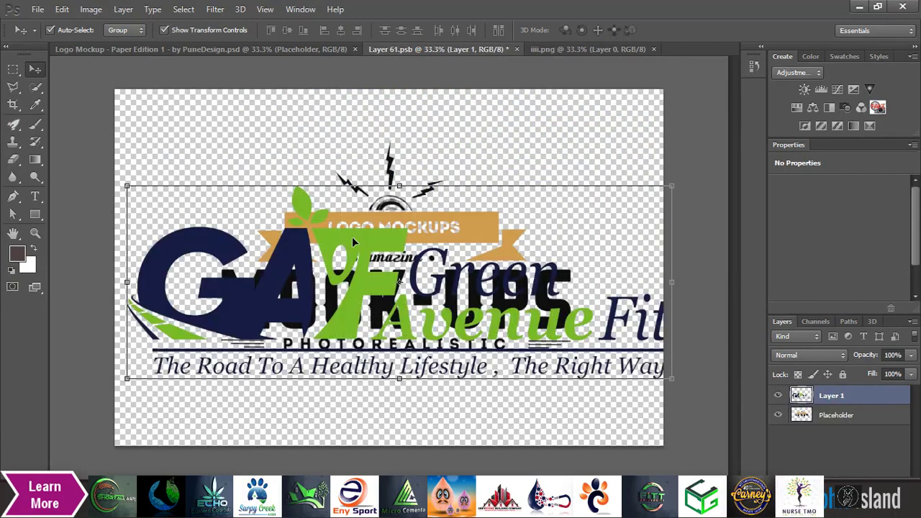
pyautogui.click(667, 196)
pyautogui.moveTo(666, 197); pyautogui.dragTo(646, 217)
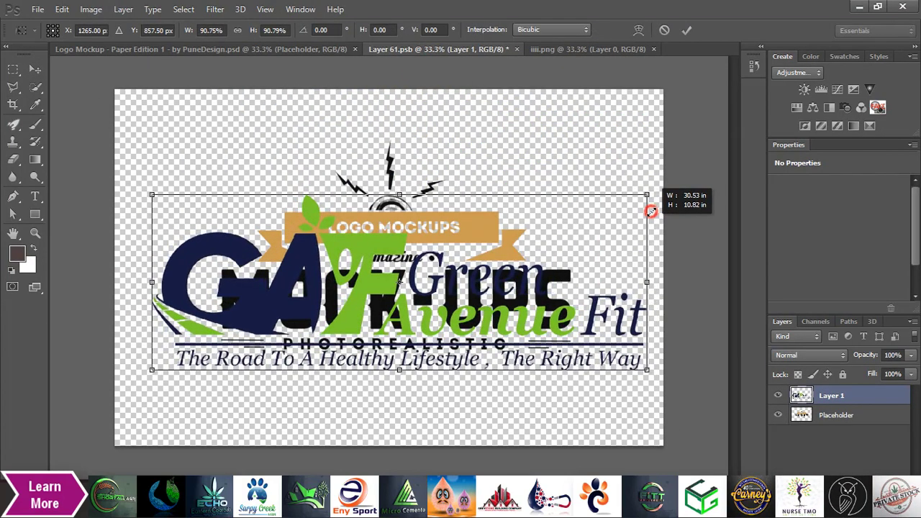
pyautogui.moveTo(646, 217); pyautogui.dragTo(642, 222)
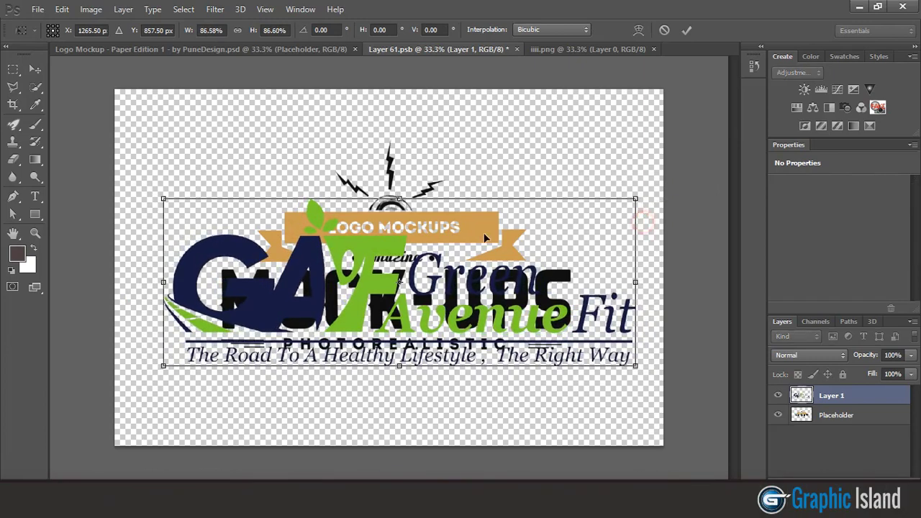
pyautogui.moveTo(393, 247); pyautogui.dragTo(387, 238)
pyautogui.click(686, 30)
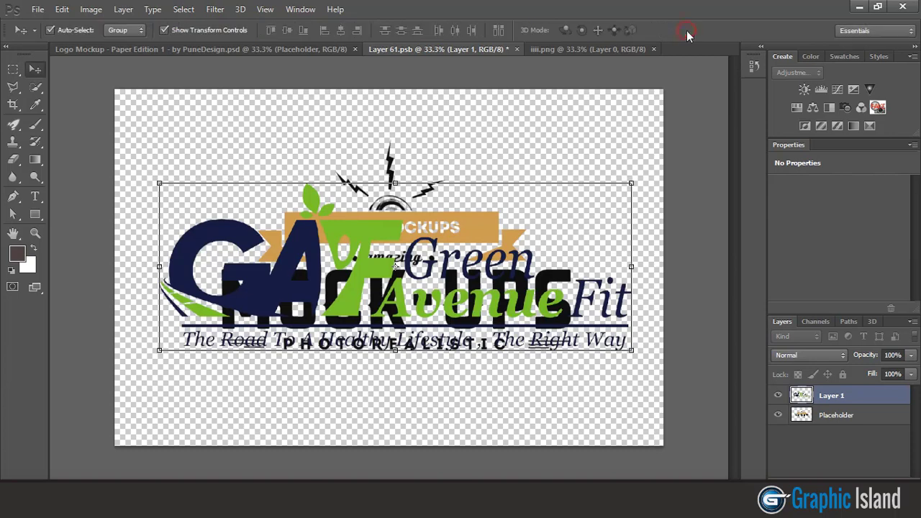
# Hide the Placeholder artwork, save the smart object, and view the finished paper mockup
pyautogui.click(777, 416)
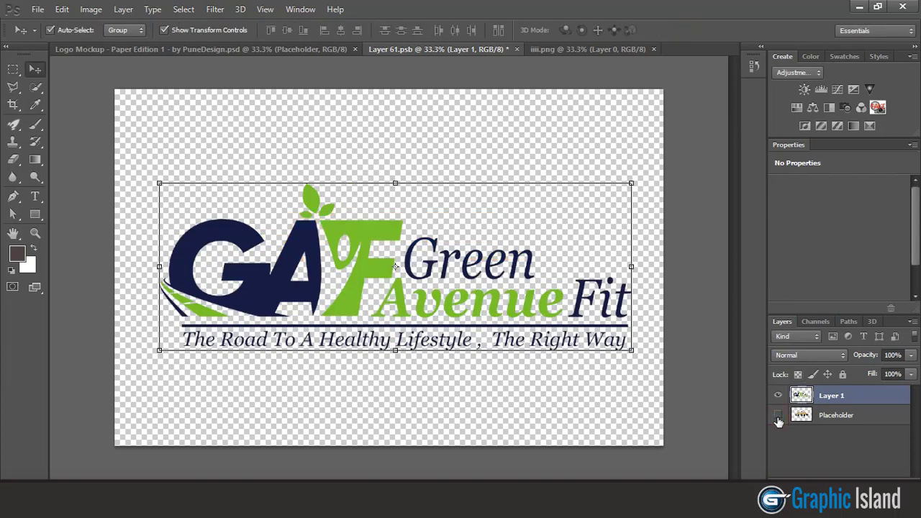
pyautogui.click(516, 49)
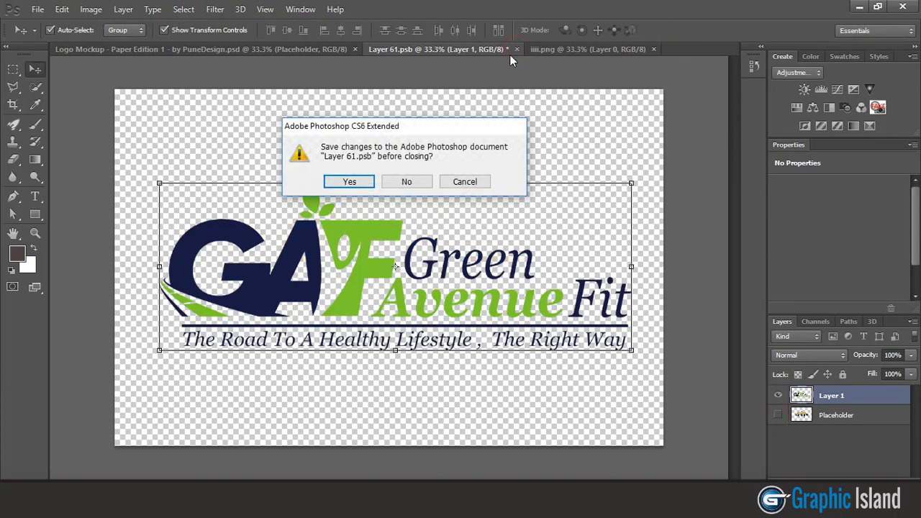
pyautogui.click(360, 181)
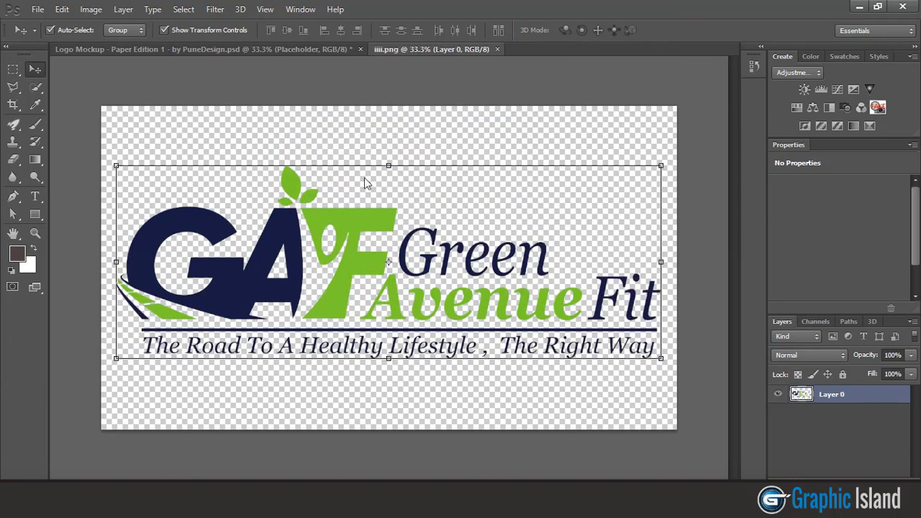
pyautogui.click(269, 46)
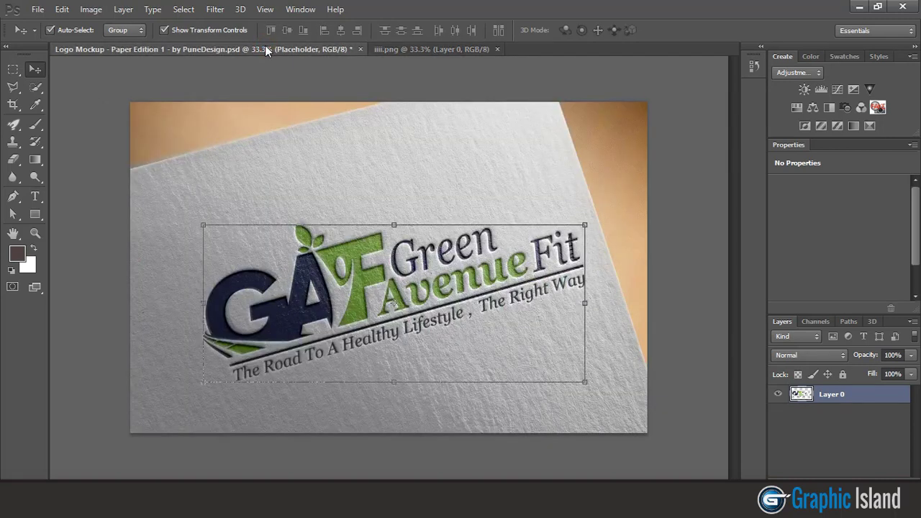
pyautogui.click(692, 157)
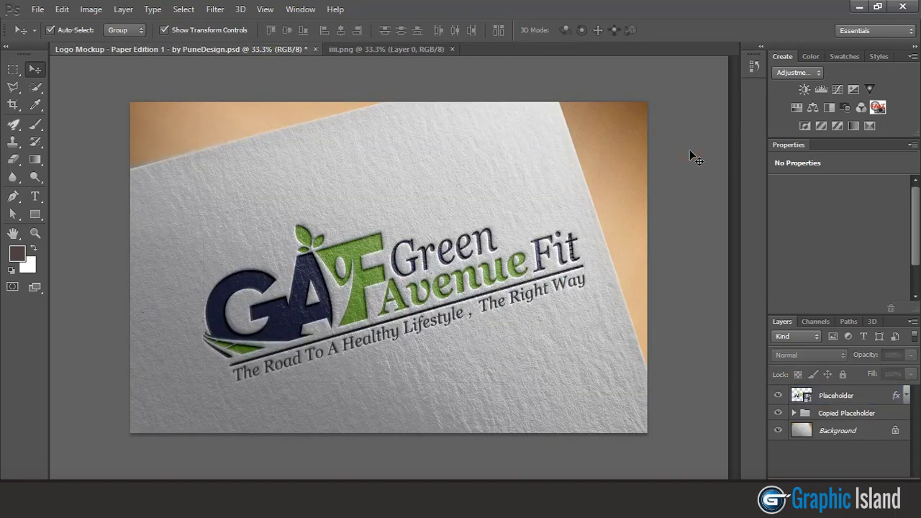